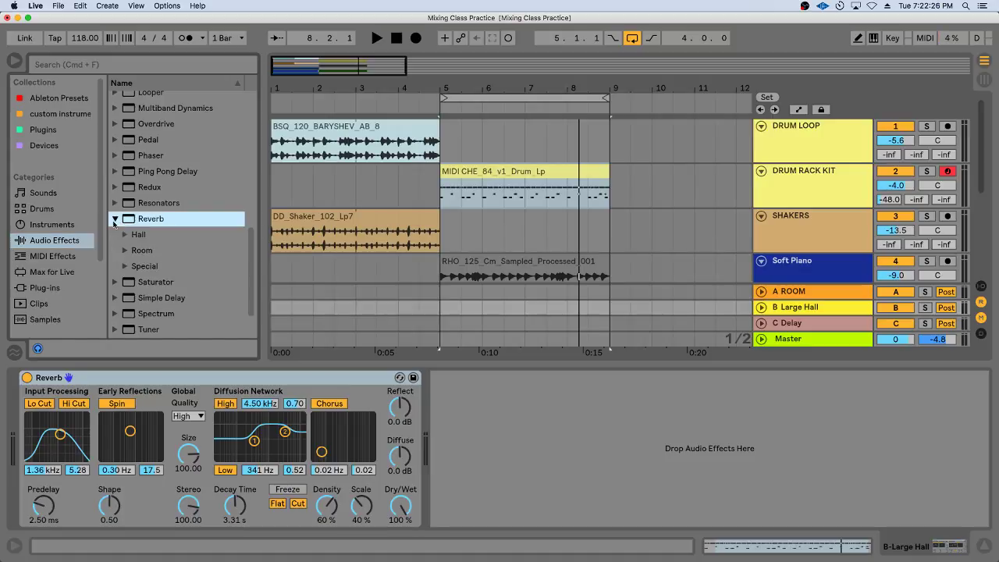
# Step: Expand the Reverb device's Hall presets, widen the browser and look through the preset list
pyautogui.click(125, 239)
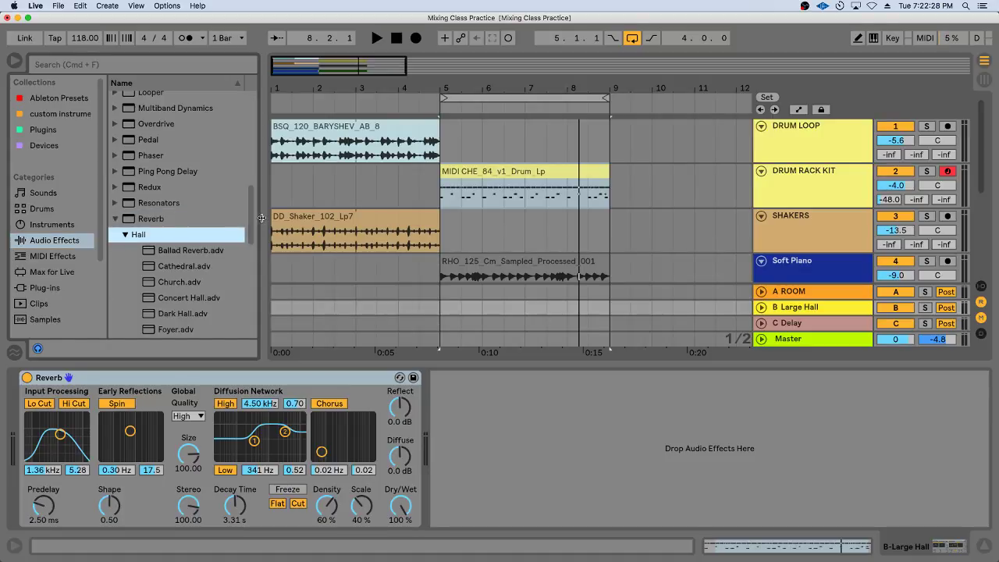
pyautogui.moveTo(261, 213); pyautogui.dragTo(278, 213)
pyautogui.scroll(-10, 181, 254)
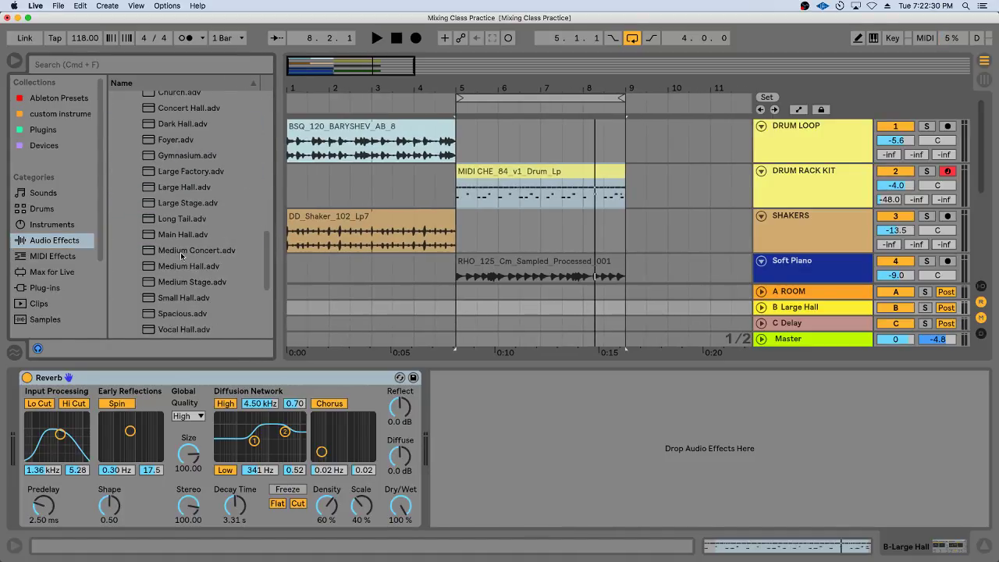
pyautogui.scroll(7, 181, 254)
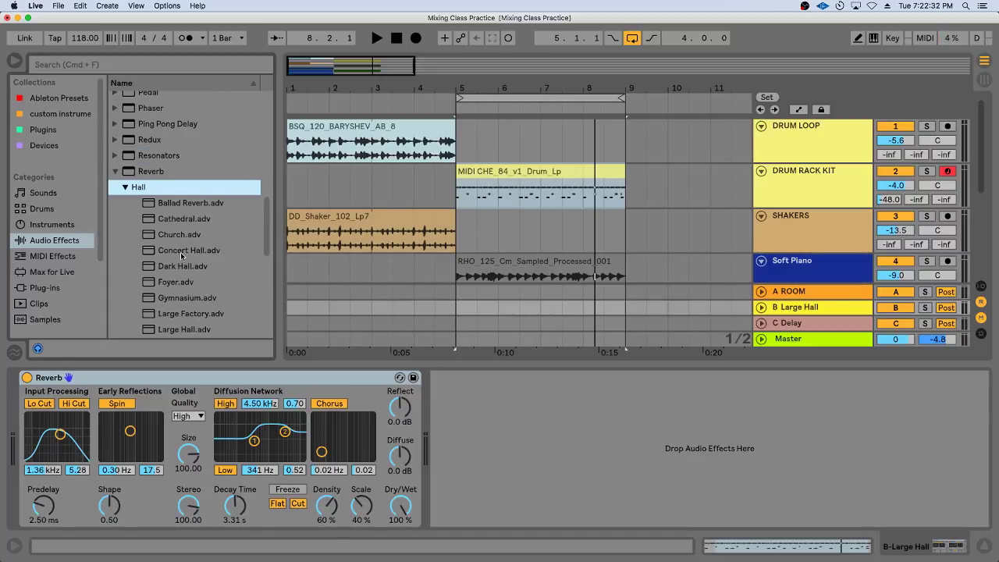
pyautogui.scroll(-7, 181, 254)
pyautogui.scroll(8, 181, 254)
pyautogui.scroll(-4, 181, 254)
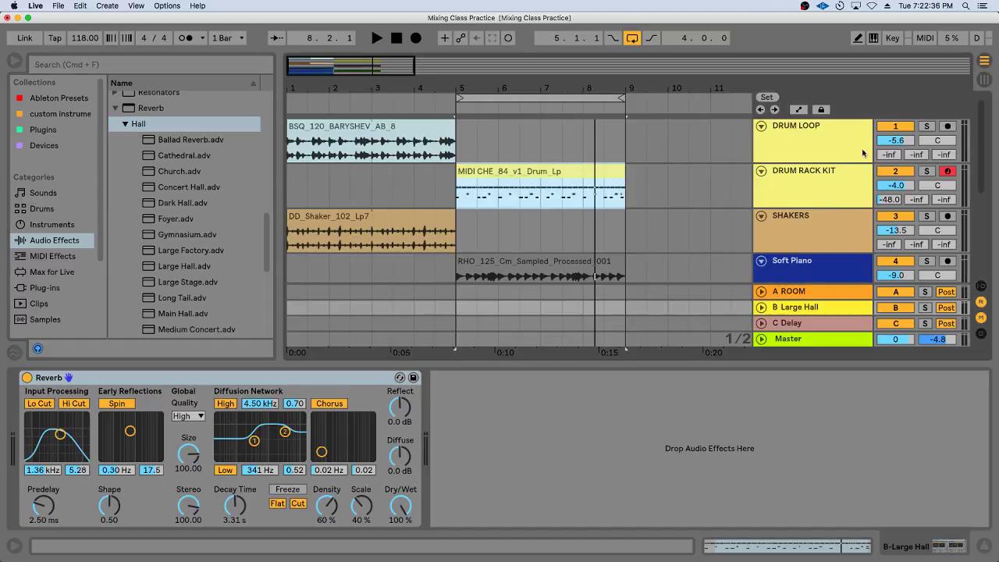
# Step: View the device chains of the DRUM LOOP, A ROOM and DRUM RACK KIT tracks
pyautogui.click(832, 145)
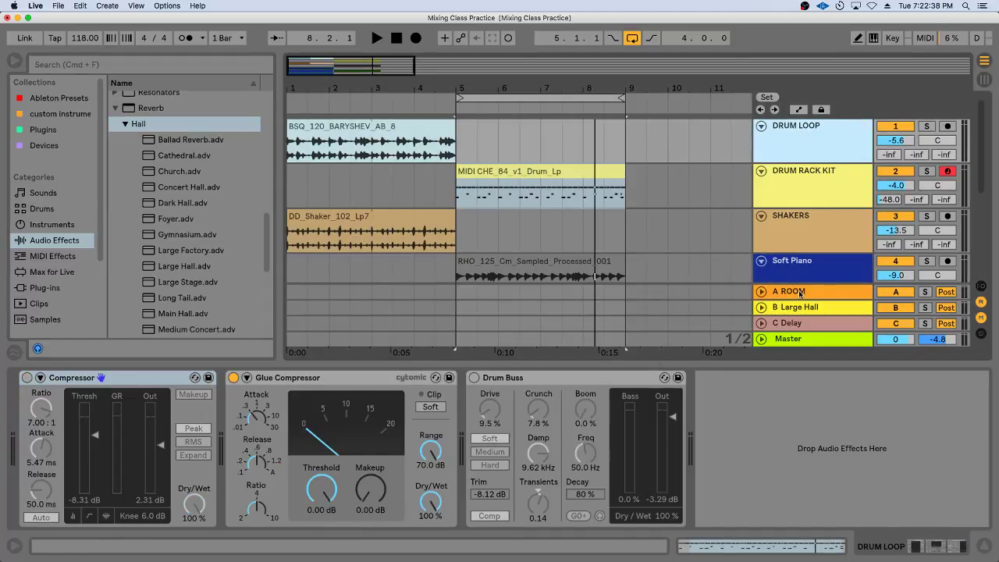
pyautogui.click(833, 291)
pyautogui.click(832, 125)
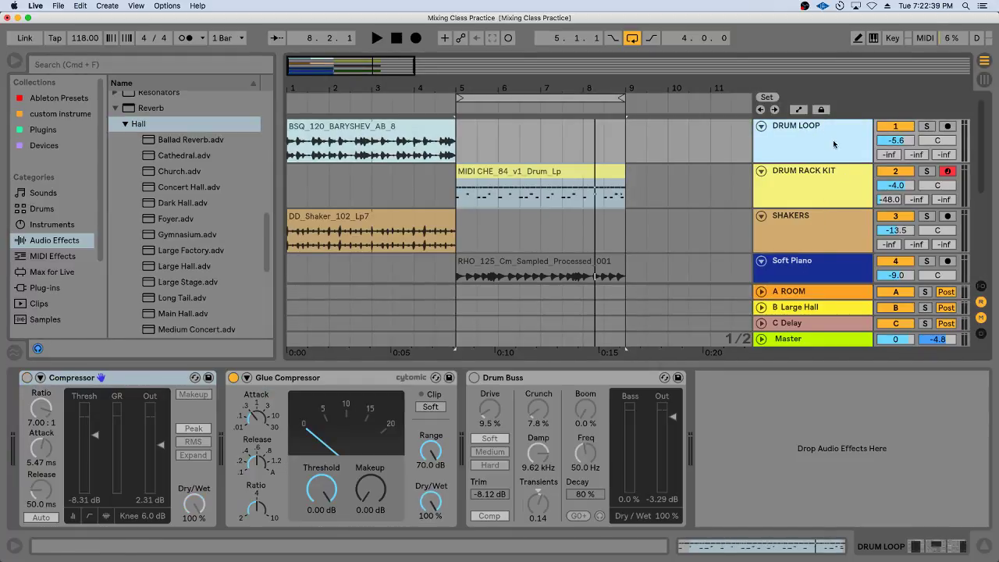
pyautogui.click(812, 184)
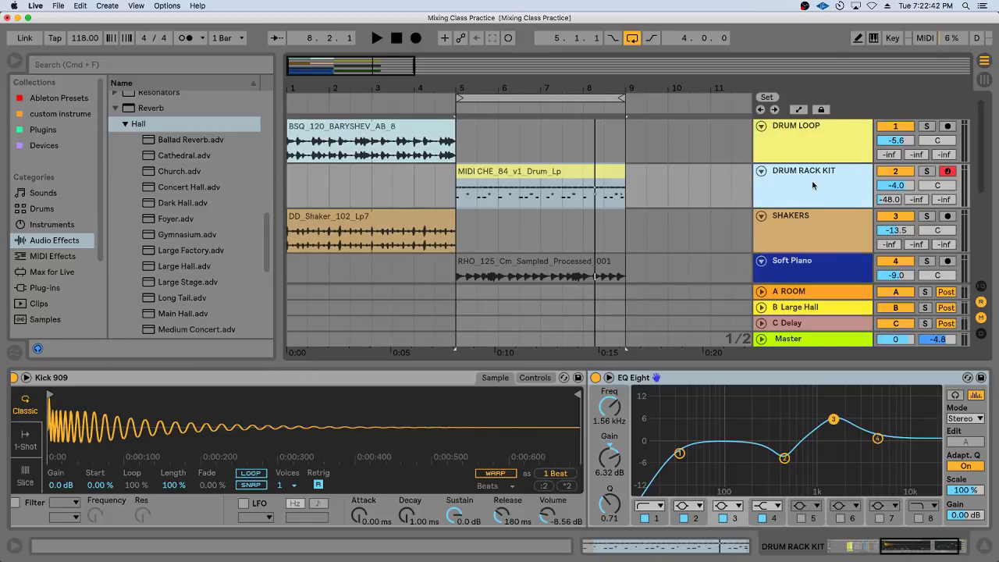
# Step: Reset the DRUM RACK KIT's A-ROOM send to -inf and raise the DRUM LOOP's A-ROOM send to 0 dB
pyautogui.press('super+a')
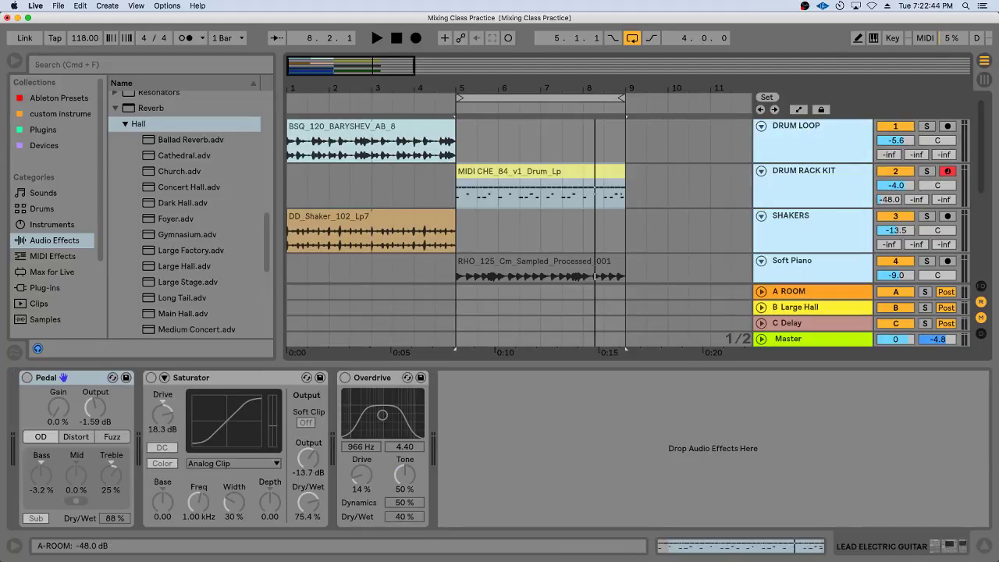
pyautogui.click(865, 192)
pyautogui.click(894, 141)
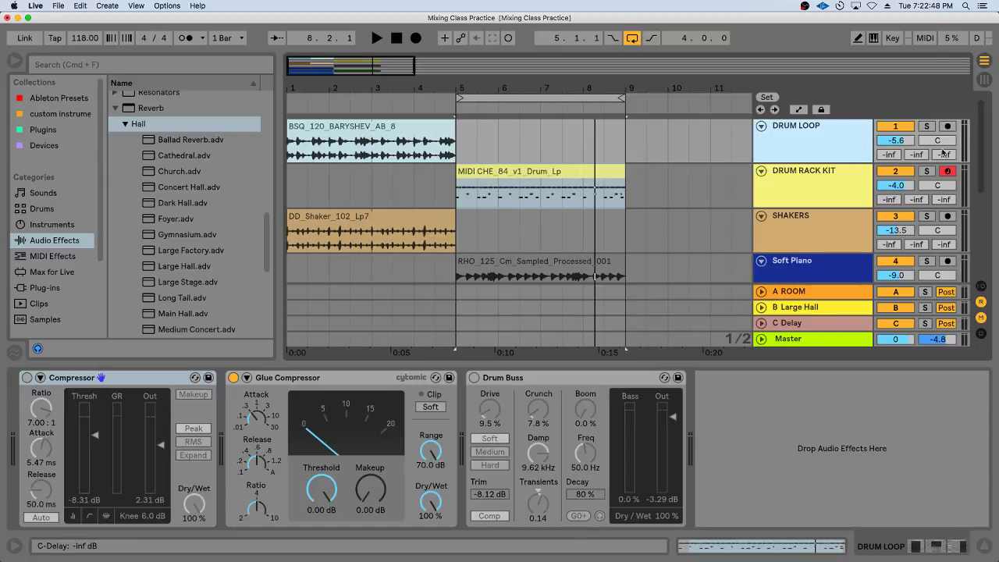
pyautogui.moveTo(888, 155); pyautogui.dragTo(889, 150)
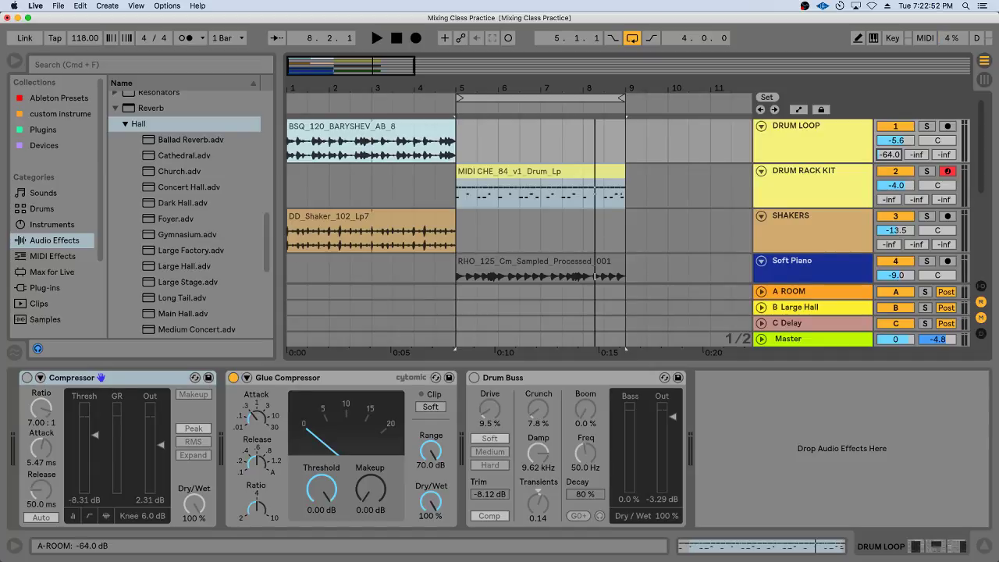
pyautogui.moveTo(888, 155); pyautogui.dragTo(889, 147)
# Step: Loop the arrangement over the DRUM LOOP clip and audition that track soloed
pyautogui.click(400, 129)
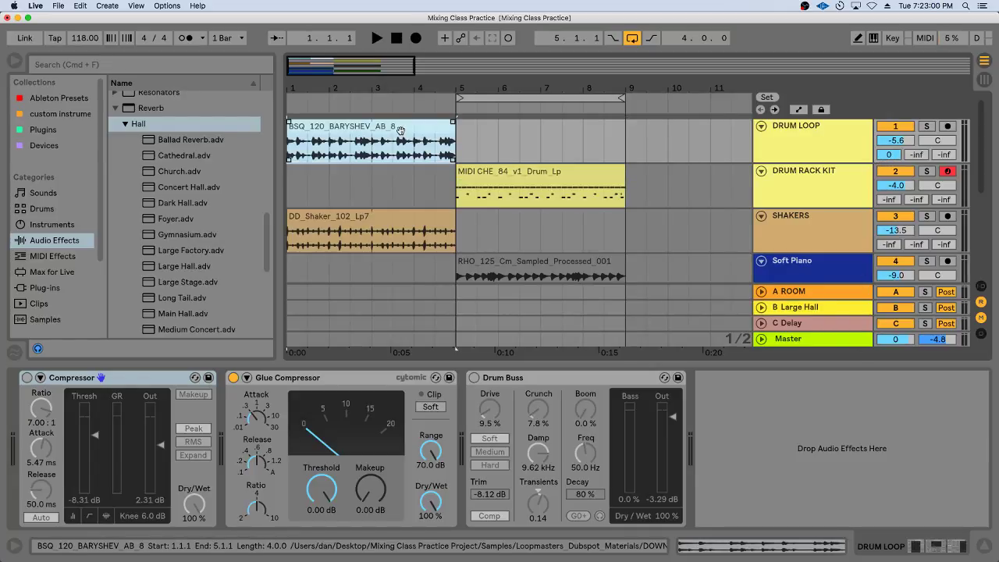
pyautogui.press('super+l')
pyautogui.press('space')
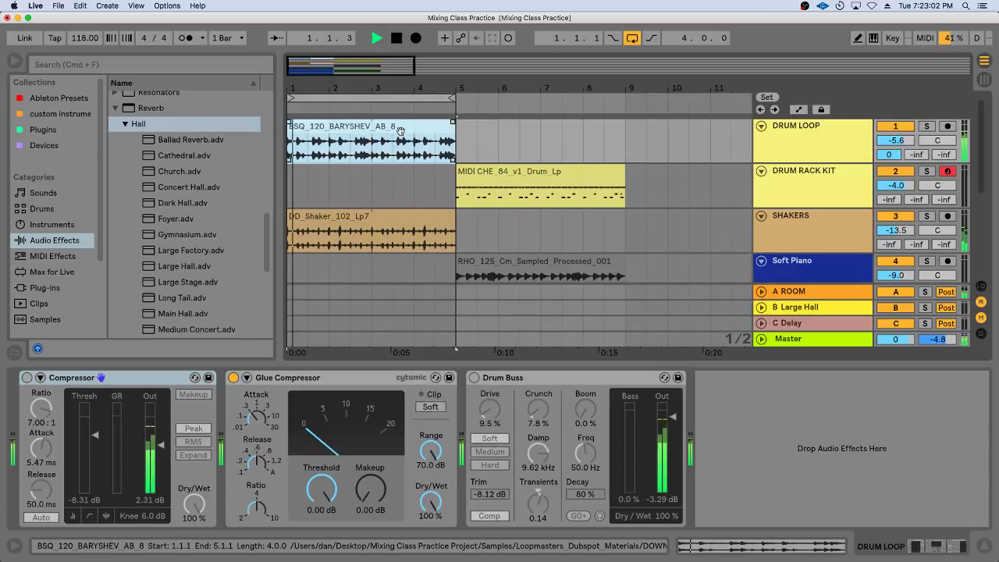
pyautogui.click(926, 126)
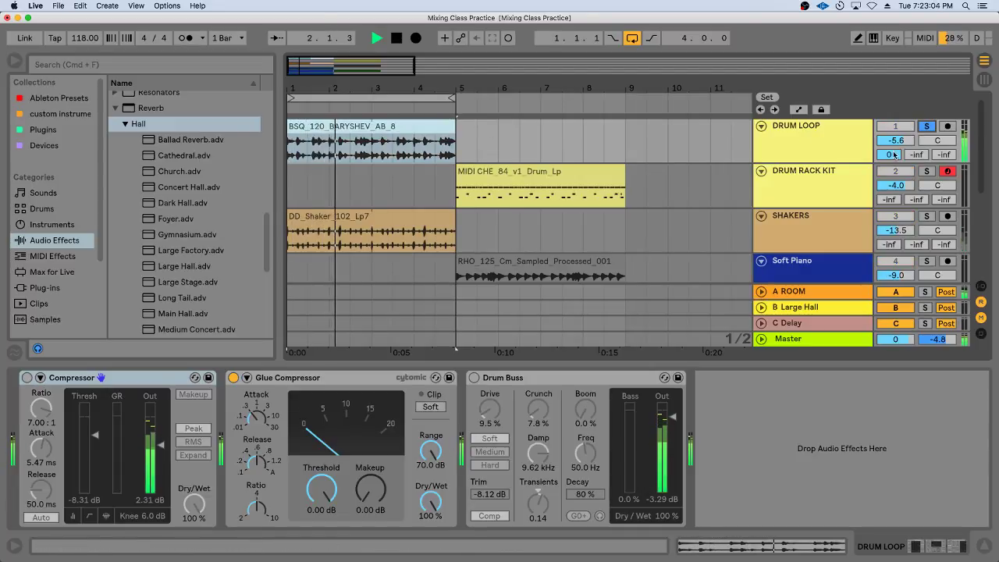
pyautogui.press('space')
# Step: Lower the DRUM LOOP's A-ROOM send to -57 dB
pyautogui.click(891, 155)
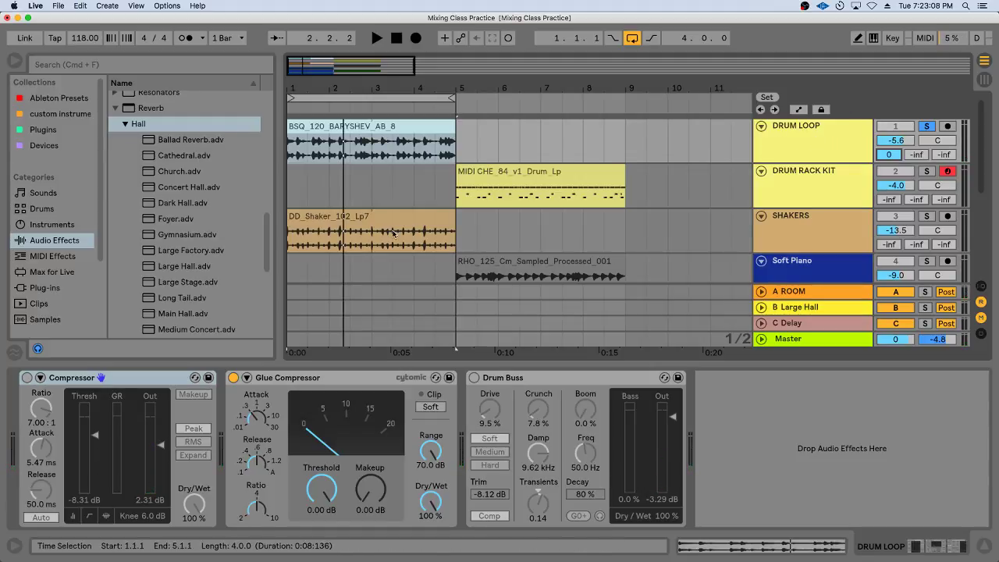
pyautogui.scroll(-5, 364, 241)
pyautogui.click(344, 227)
pyautogui.click(360, 216)
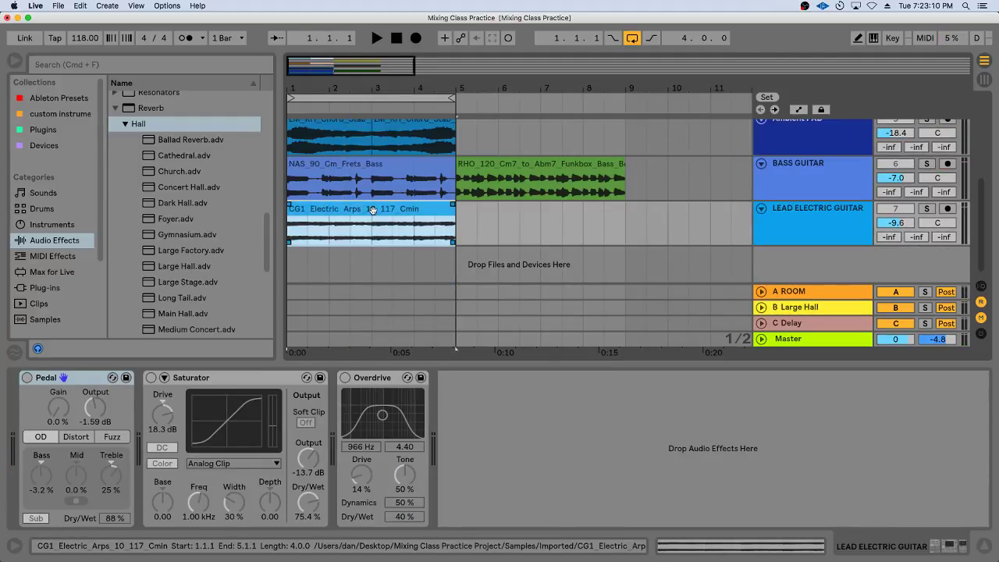
pyautogui.scroll(1, 378, 217)
pyautogui.scroll(4, 383, 219)
pyautogui.moveTo(891, 155); pyautogui.dragTo(891, 237)
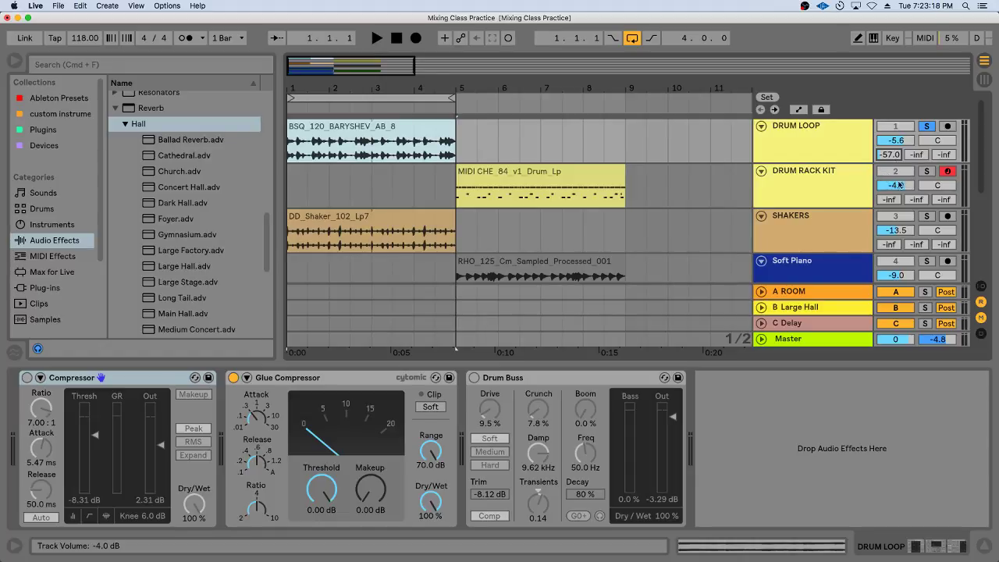
# Step: Set the SHAKERS track's A-ROOM send to -44 dB
pyautogui.click(812, 194)
pyautogui.scroll(-2, 809, 216)
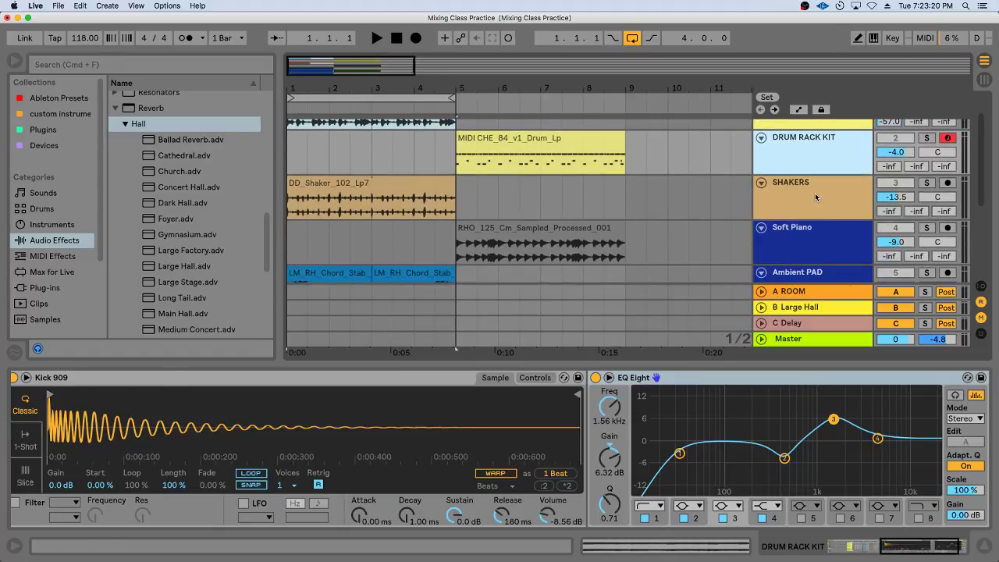
pyautogui.click(814, 192)
pyautogui.moveTo(891, 210); pyautogui.dragTo(891, 204)
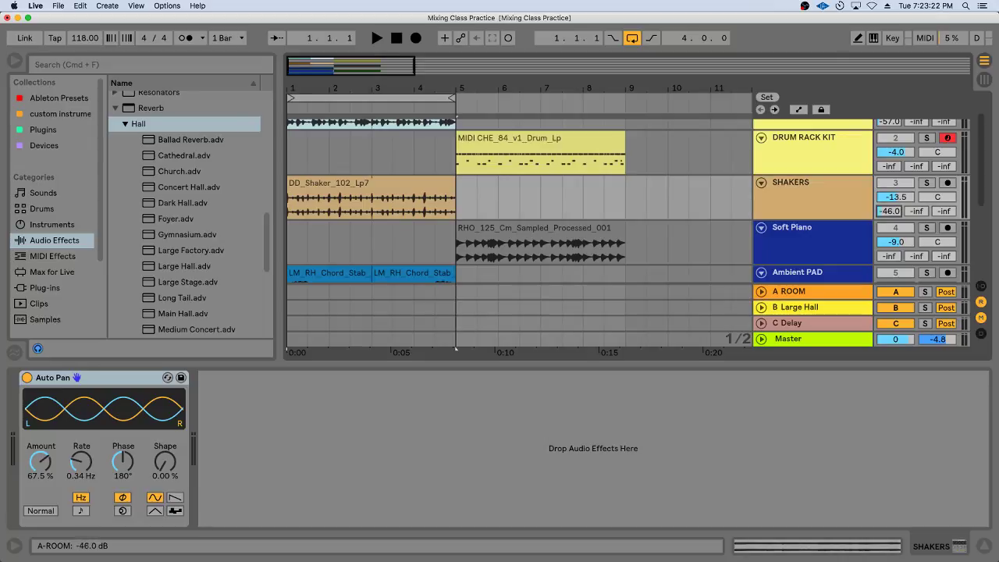
# Step: Set the Ambient PAD track's A-ROOM send to -34 dB
pyautogui.scroll(-2, 819, 216)
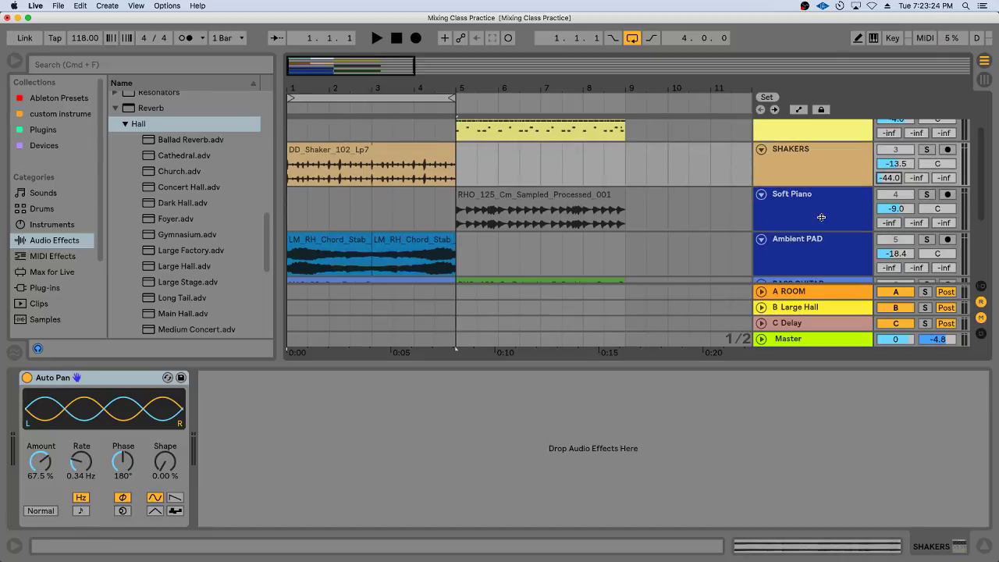
pyautogui.scroll(-2, 822, 205)
pyautogui.click(822, 205)
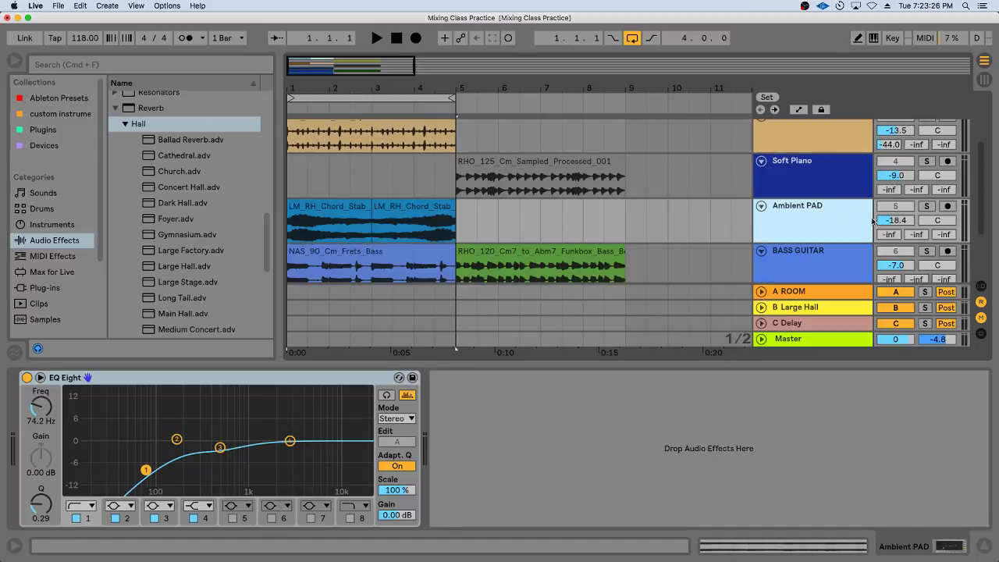
pyautogui.moveTo(889, 234); pyautogui.dragTo(890, 212)
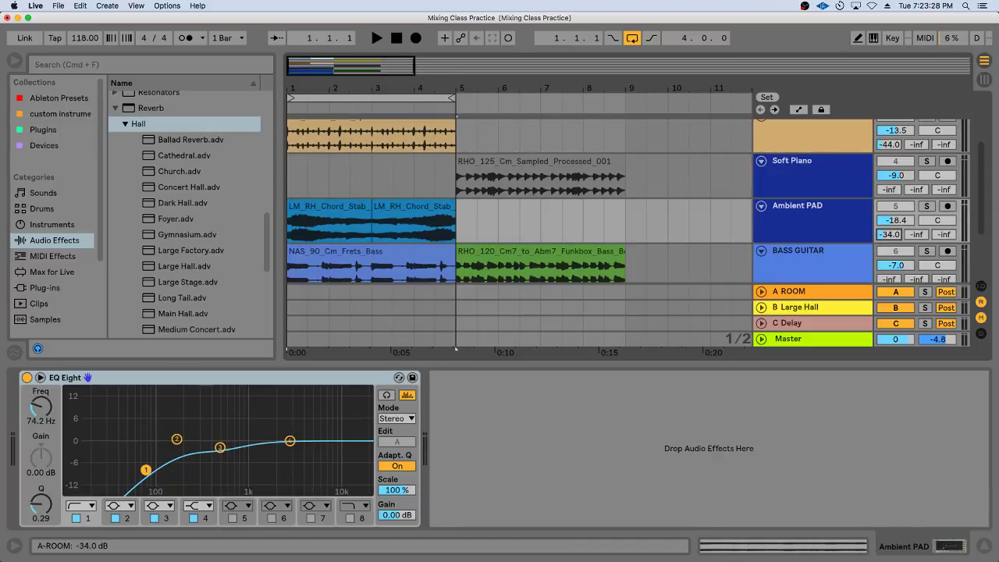
# Step: Set the A-ROOM send to -61 dB on BASS GUITAR and to -52 dB on LEAD ELECTRIC GUITAR
pyautogui.scroll(-4, 884, 234)
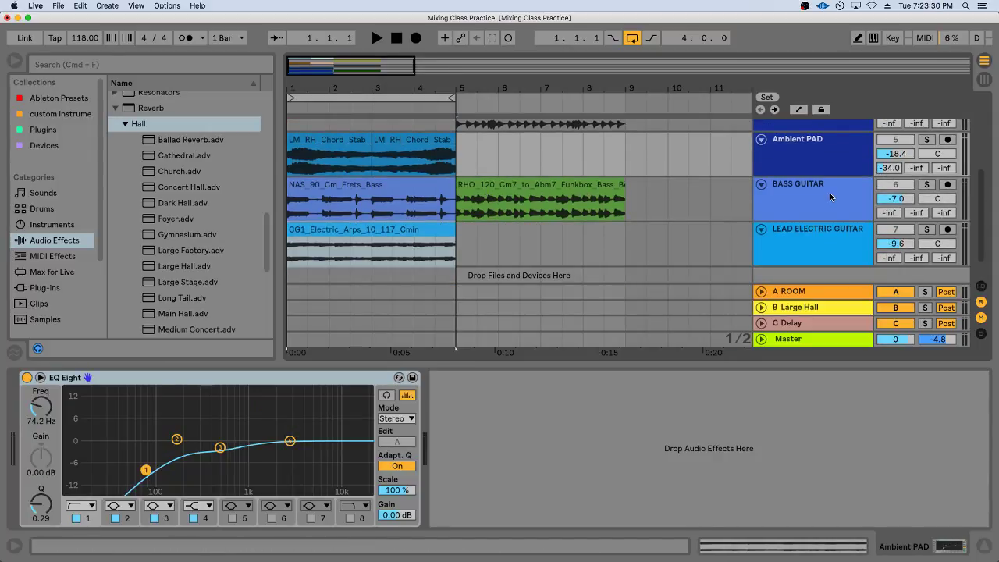
pyautogui.click(827, 198)
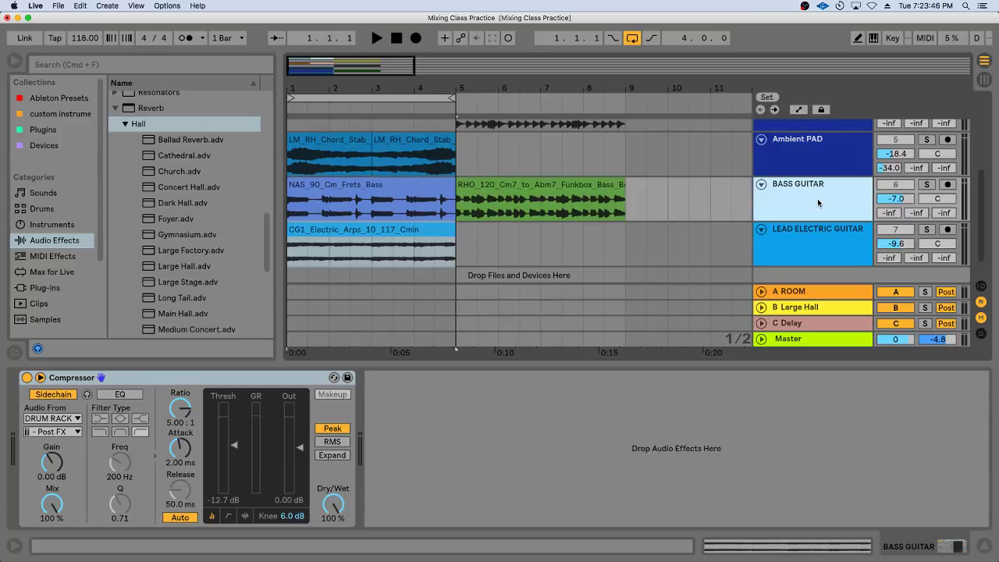
pyautogui.moveTo(887, 212); pyautogui.dragTo(887, 208)
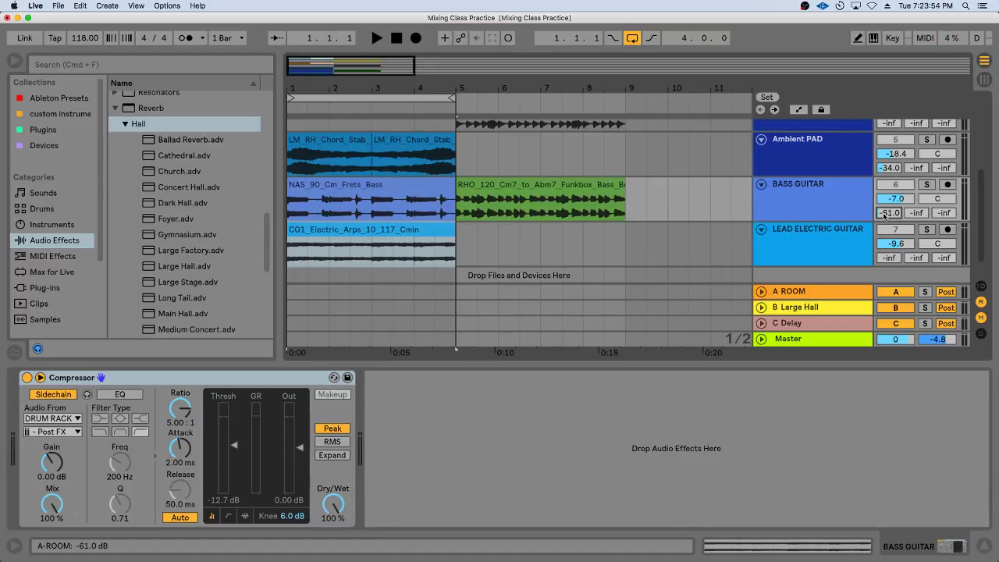
pyautogui.click(778, 251)
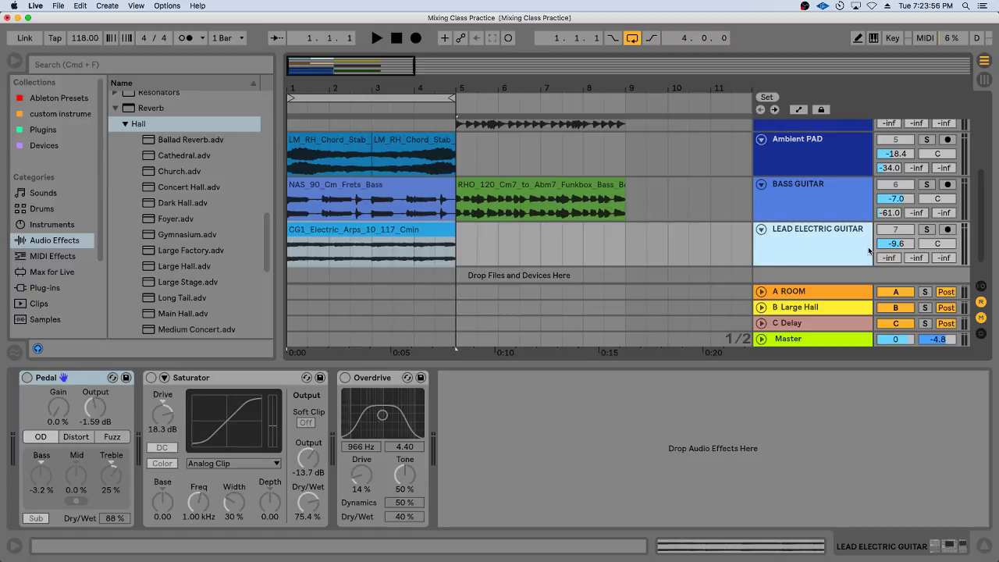
pyautogui.moveTo(887, 258); pyautogui.dragTo(887, 255)
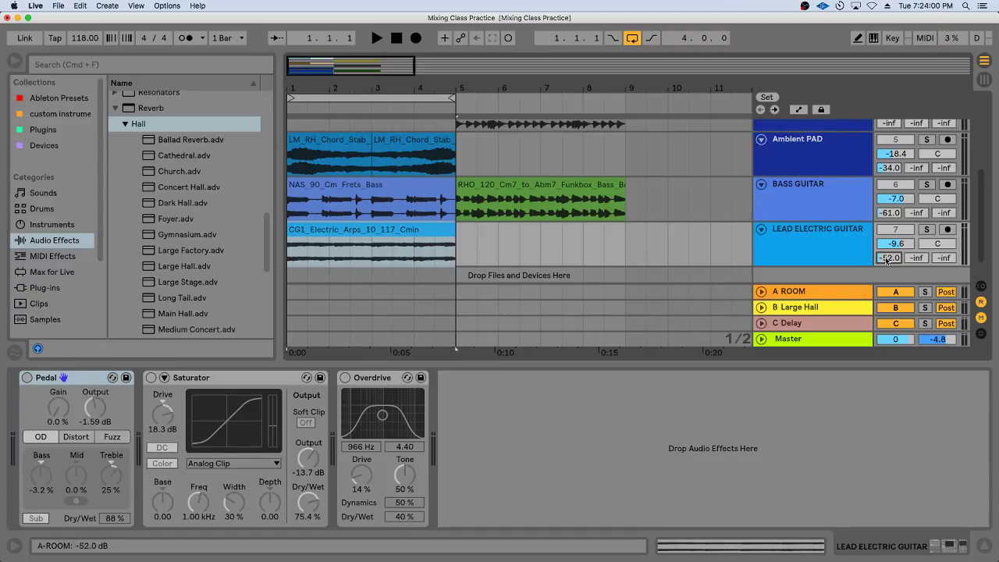
# Step: Show the B Large Hall return's reverb and set the LEAD ELECTRIC GUITAR's B-Large Hall send to -44 dB
pyautogui.scroll(3, 818, 247)
pyautogui.scroll(1, 818, 246)
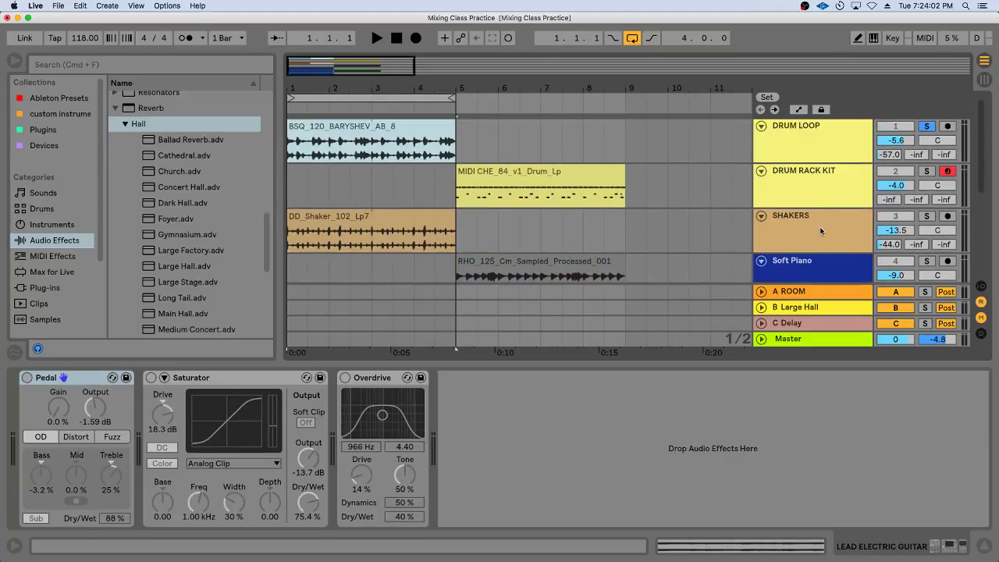
pyautogui.click(821, 204)
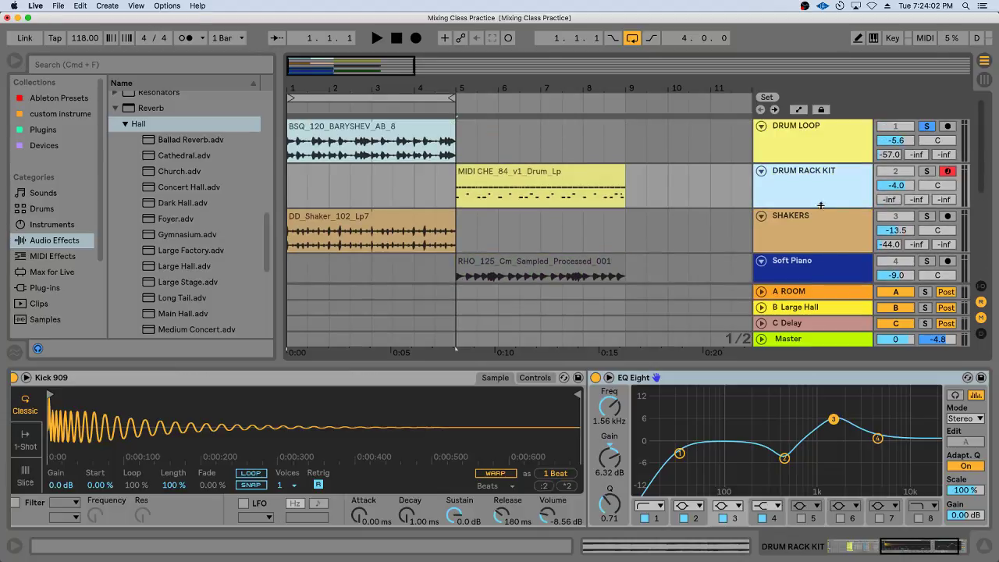
pyautogui.click(815, 309)
pyautogui.scroll(-4, 785, 216)
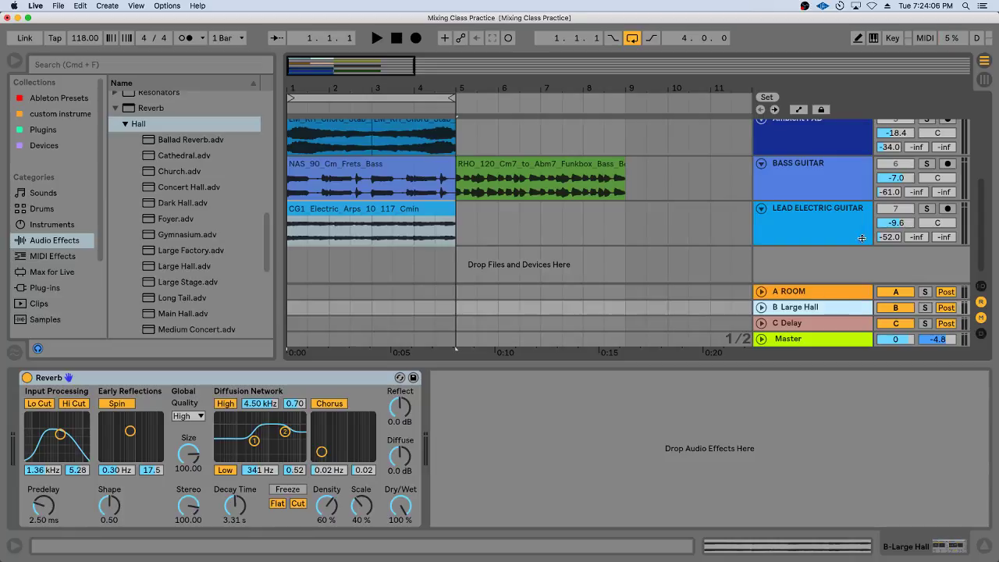
pyautogui.moveTo(911, 237); pyautogui.dragTo(911, 231)
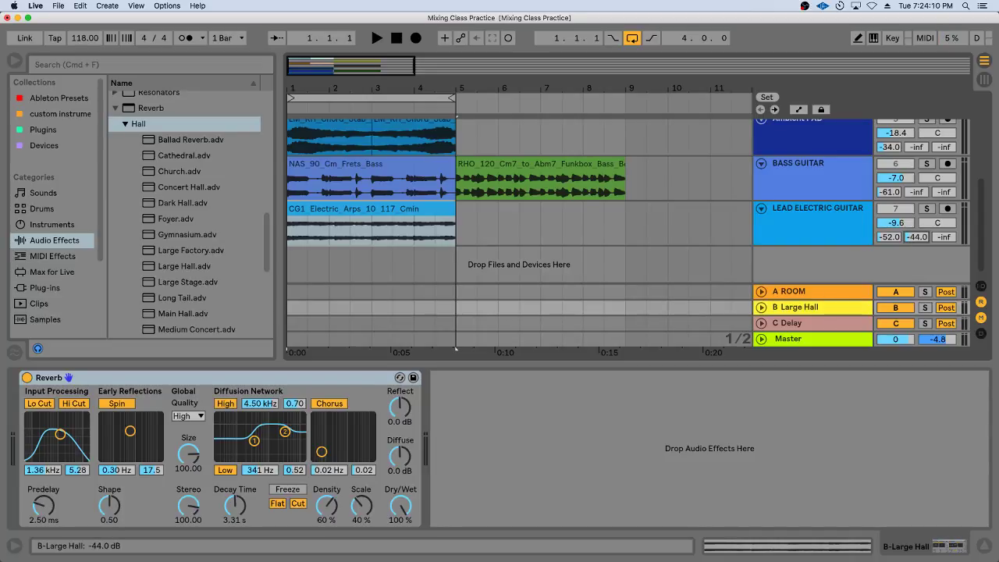
# Step: Play from the start of the electric guitar clip and turn off the DRUM LOOP's solo
pyautogui.click(323, 207)
pyautogui.press('space')
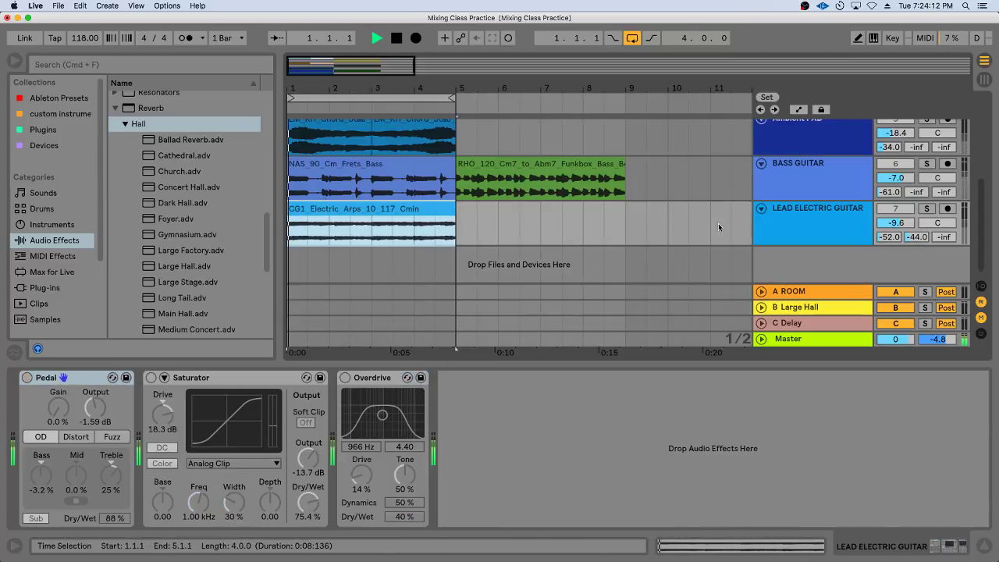
pyautogui.click(931, 209)
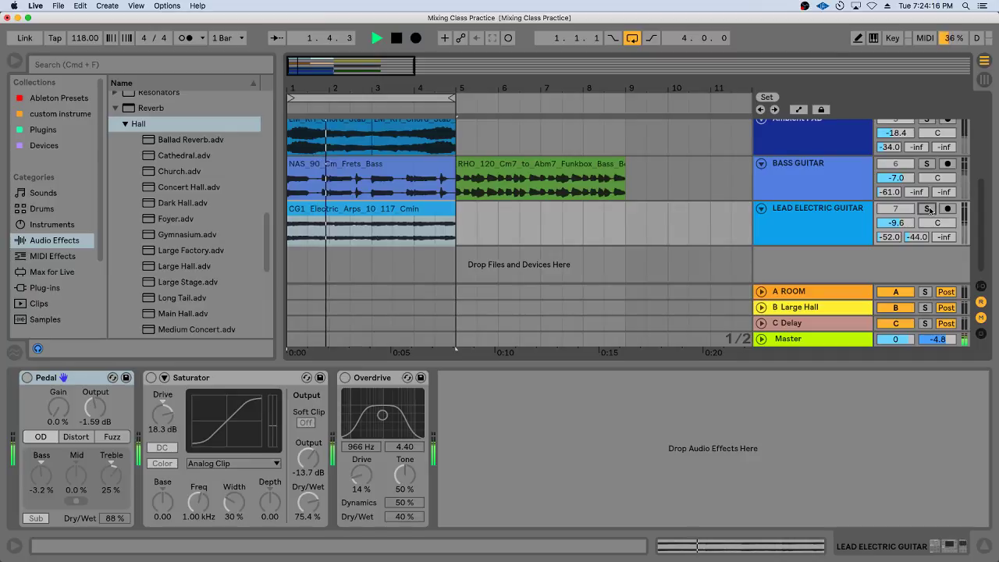
pyautogui.scroll(5, 936, 156)
pyautogui.click(926, 126)
# Step: Restart playback and raise the LEAD ELECTRIC GUITAR's B-Large Hall send to 0 dB
pyautogui.scroll(-5, 845, 234)
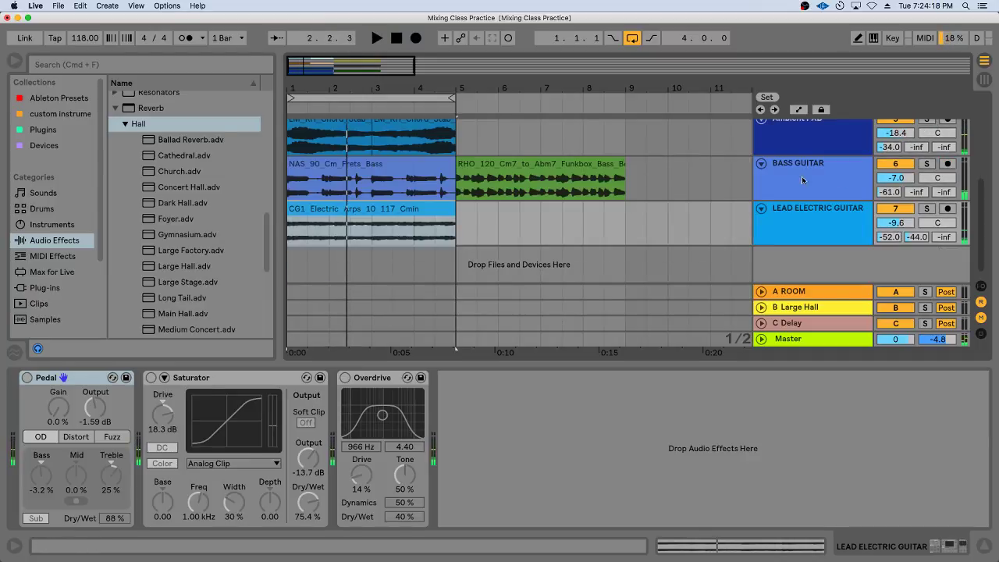
pyautogui.press('space')
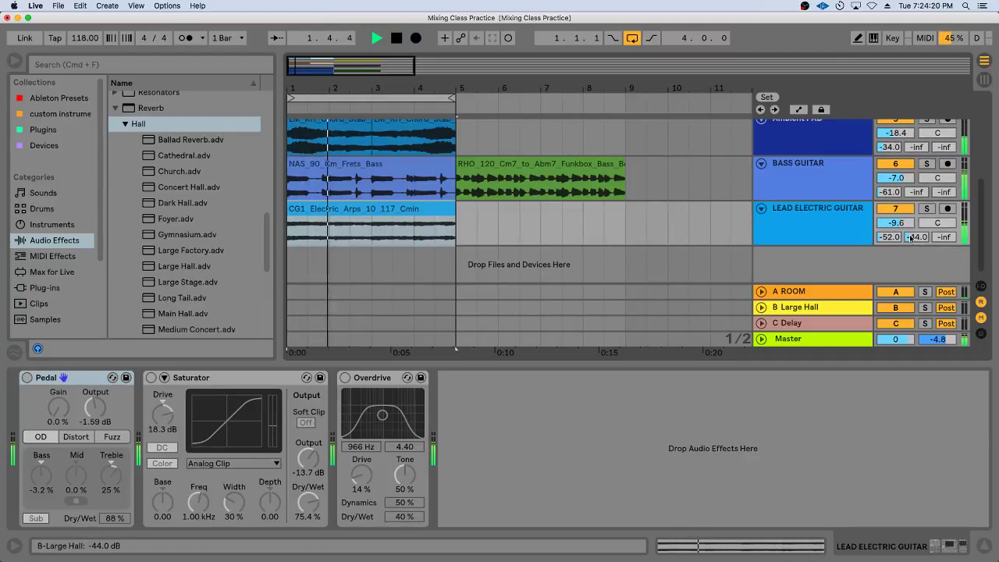
pyautogui.moveTo(916, 236); pyautogui.dragTo(916, 187)
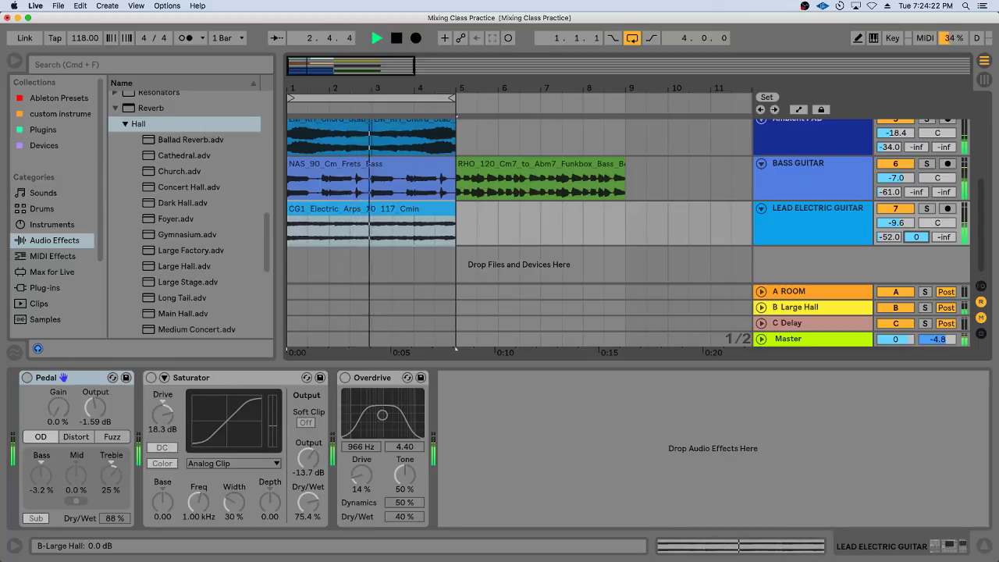
# Step: Set the LEAD ELECTRIC GUITAR's B-Large Hall send to -15 dB while listening, and stop playback
pyautogui.moveTo(916, 237); pyautogui.dragTo(916, 244)
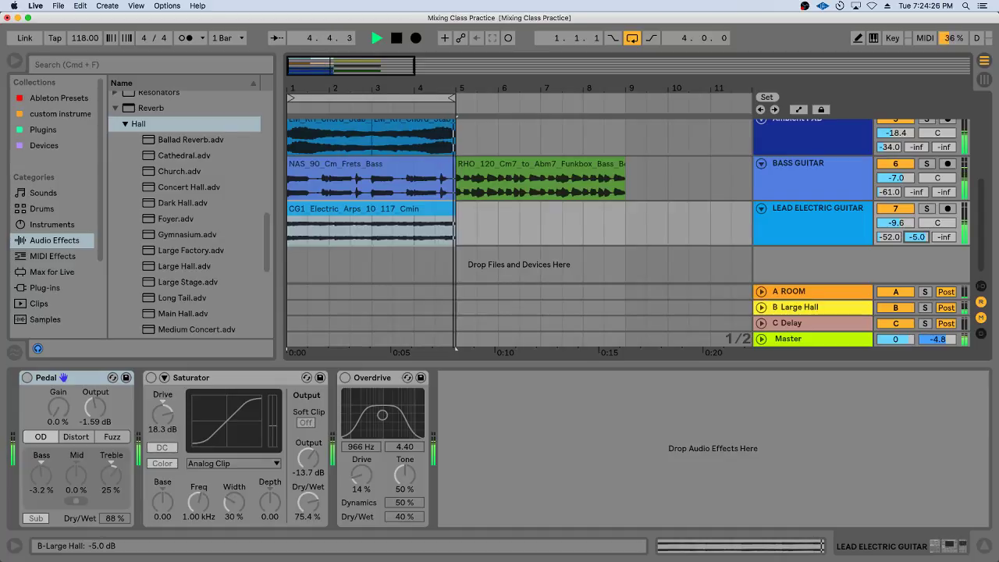
pyautogui.moveTo(916, 243); pyautogui.dragTo(916, 260)
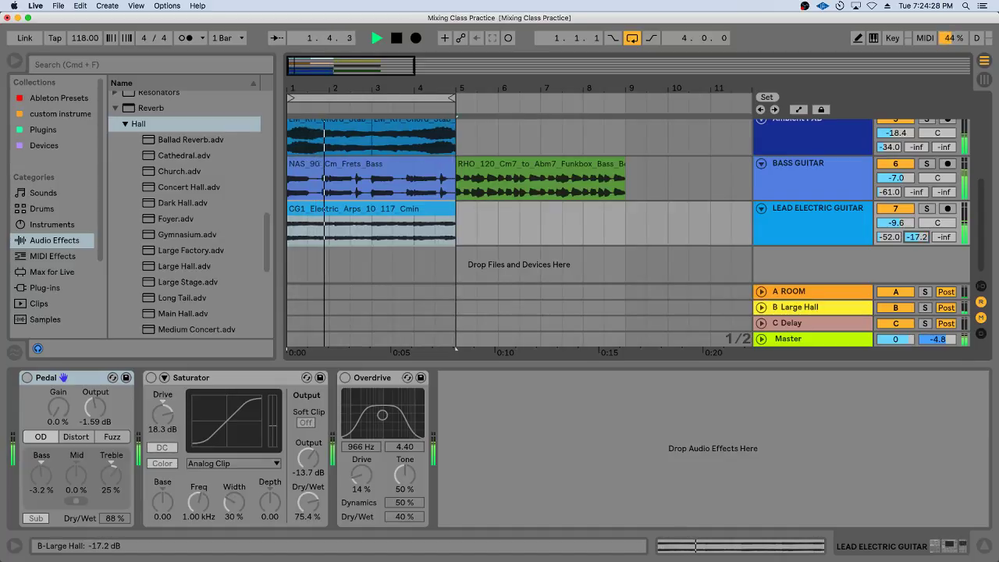
pyautogui.write('0')
pyautogui.press('Return')
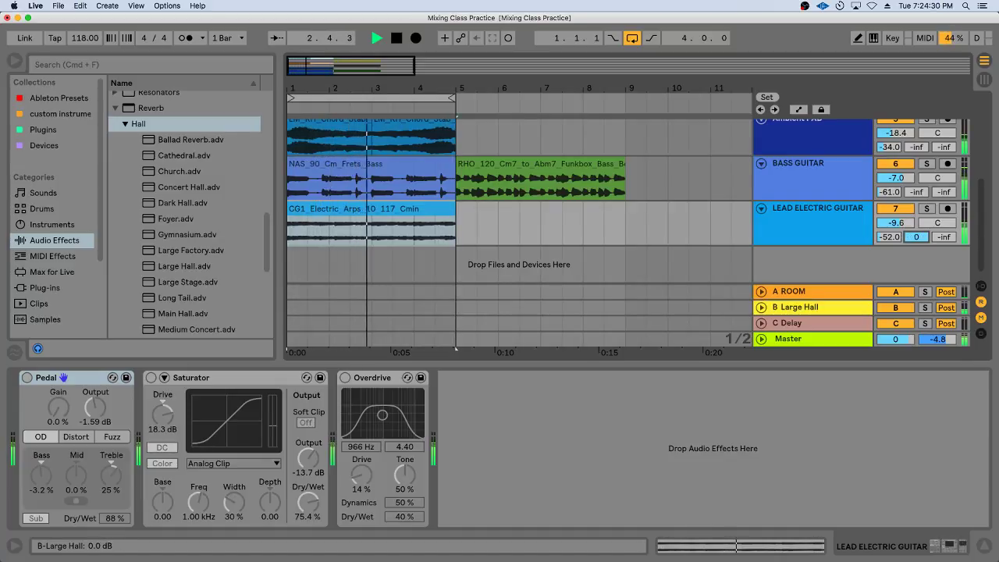
pyautogui.write('-3')
pyautogui.press('Return')
pyautogui.write('-15.')
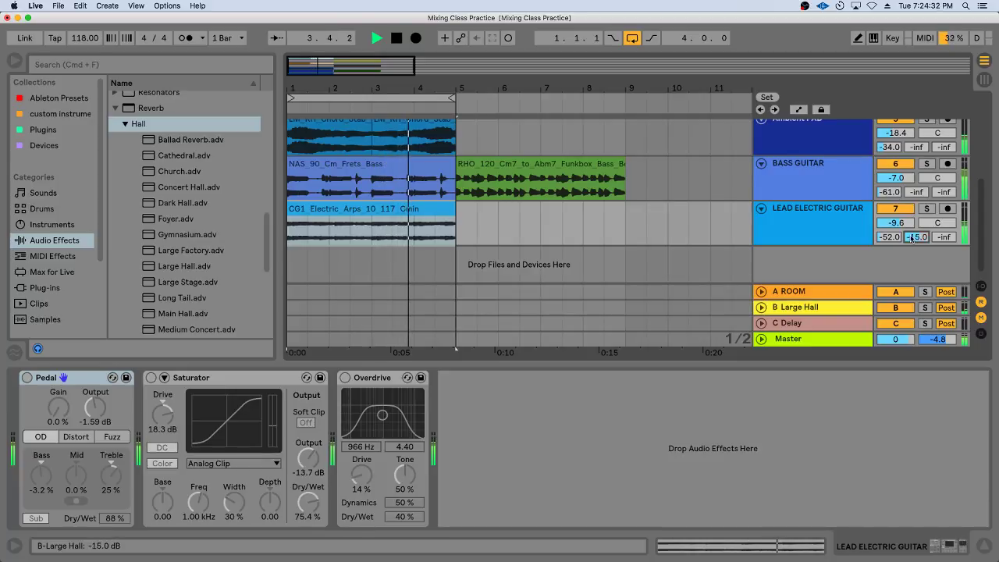
pyautogui.press('space')
pyautogui.press('Return')
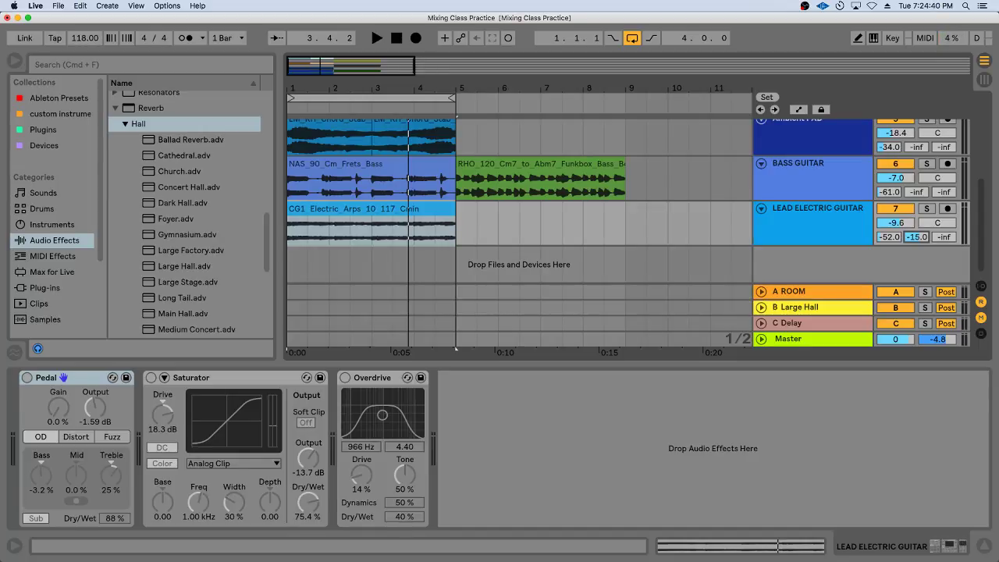
# Step: Show the Snare Room reverb on the D1 Snare 909 chain of the DRUM RACK KIT's 909 Core Kit
pyautogui.scroll(5, 788, 203)
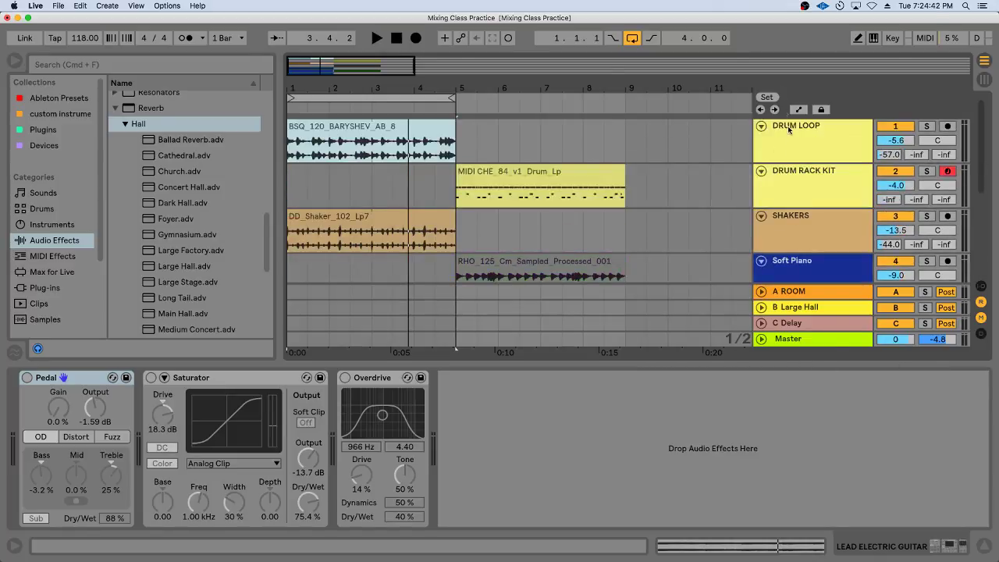
pyautogui.click(815, 139)
pyautogui.click(809, 172)
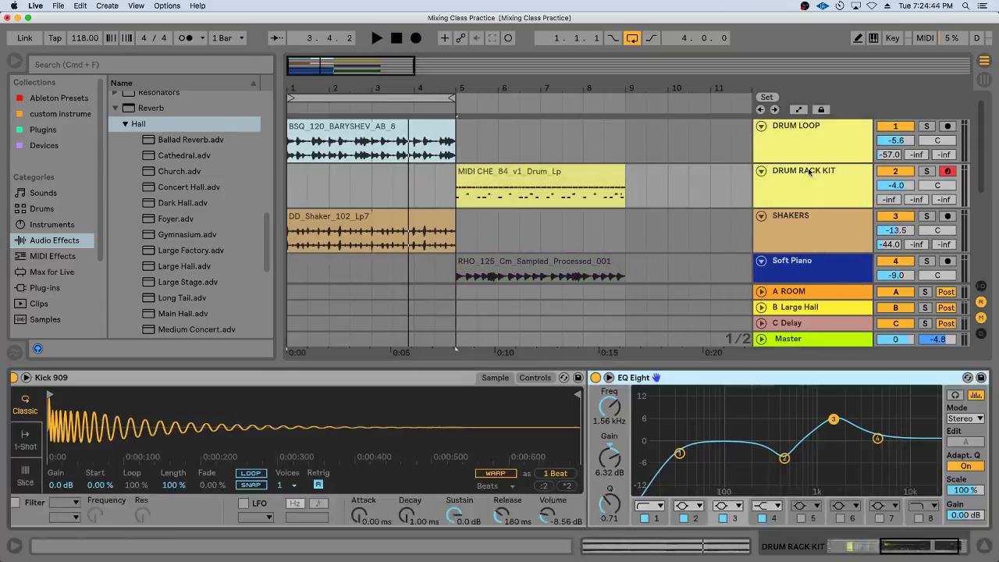
pyautogui.click(849, 545)
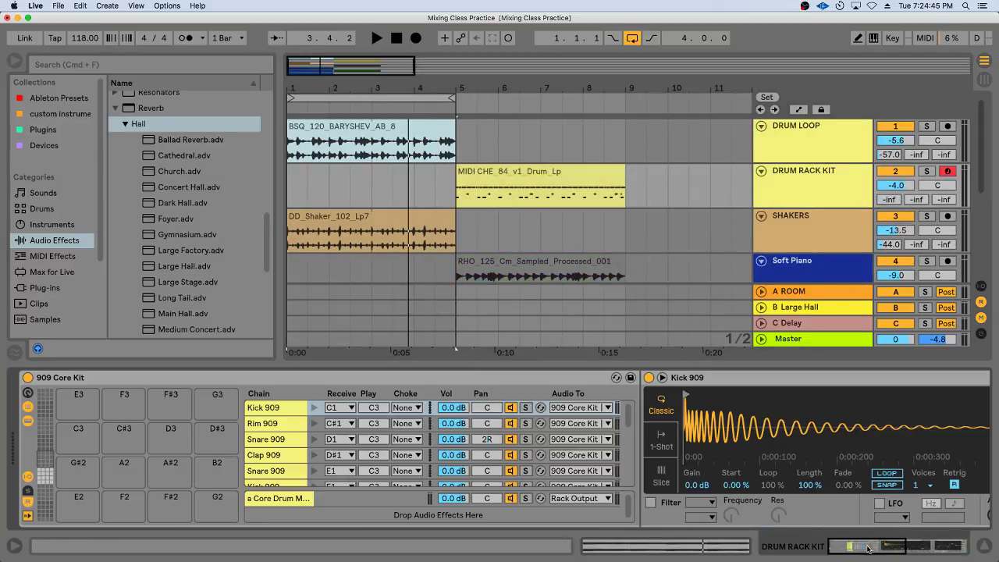
pyautogui.click(267, 471)
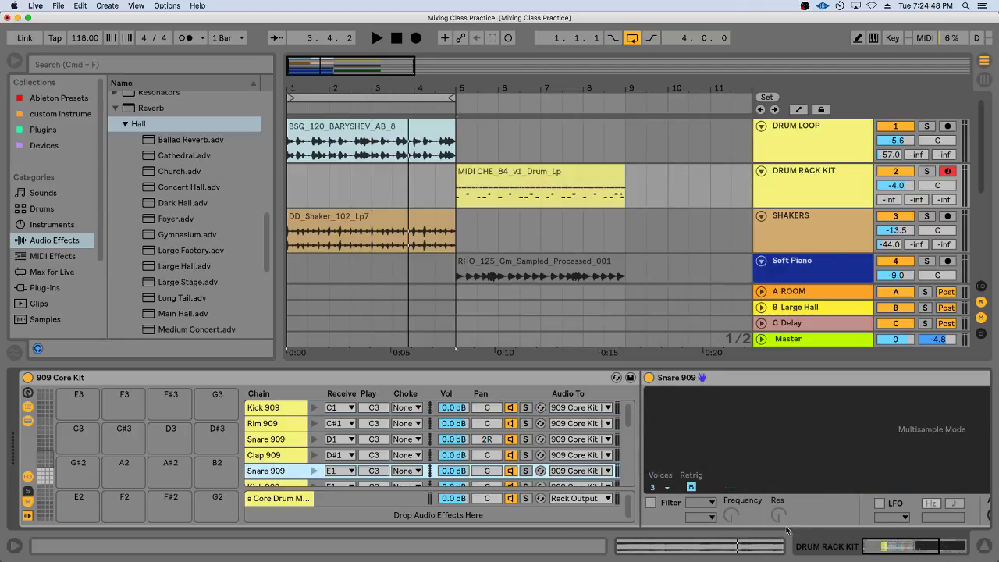
pyautogui.moveTo(874, 550)
pyautogui.mouseDown()
pyautogui.moveTo(901, 550)
pyautogui.moveTo(891, 551)
pyautogui.mouseUp()
pyautogui.click(326, 441)
pyautogui.moveTo(849, 544); pyautogui.dragTo(935, 545)
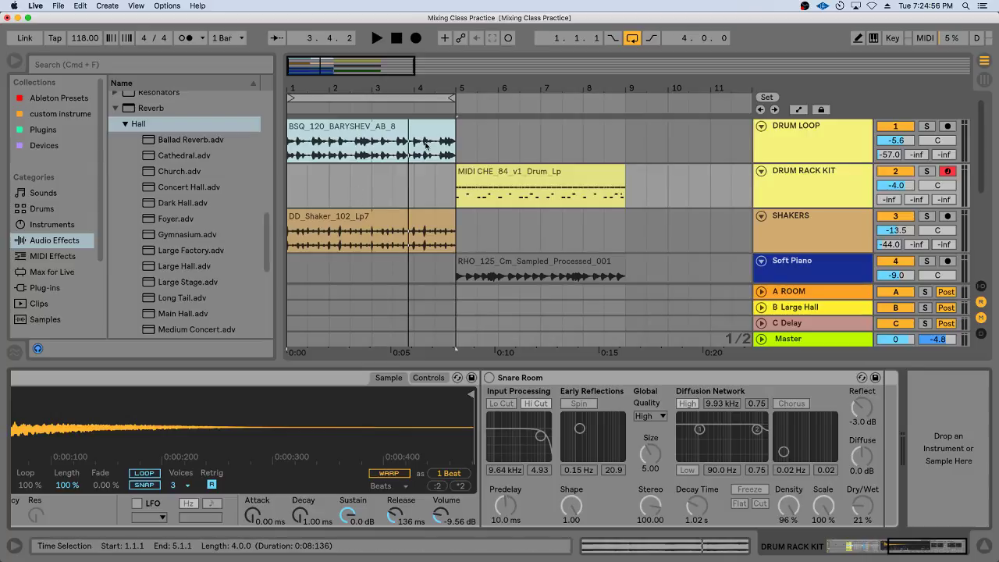
# Step: Loop the DRUM RACK KIT's MIDI drum clip and audition it with the track soloed
pyautogui.click(511, 172)
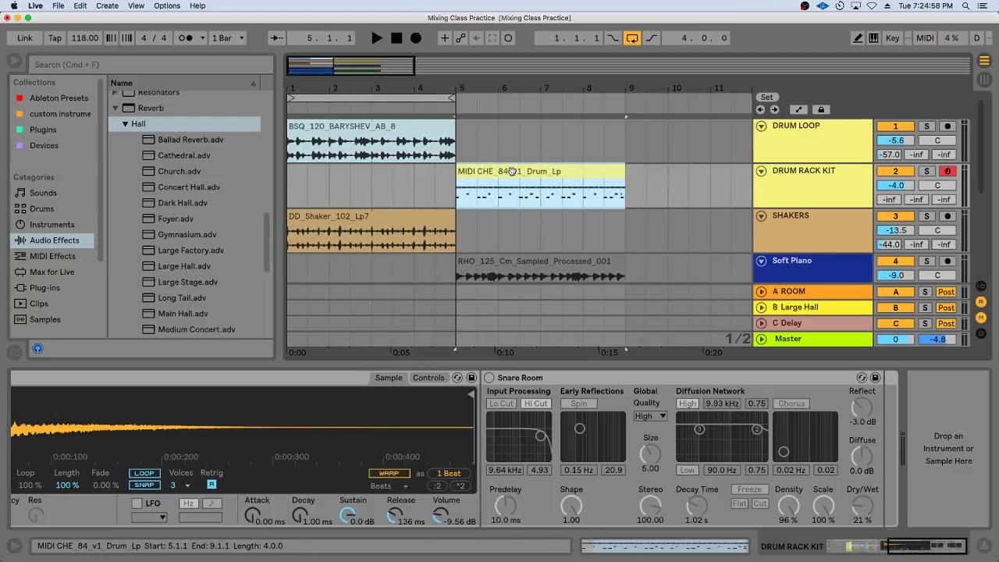
pyautogui.press('super+l')
pyautogui.click(926, 171)
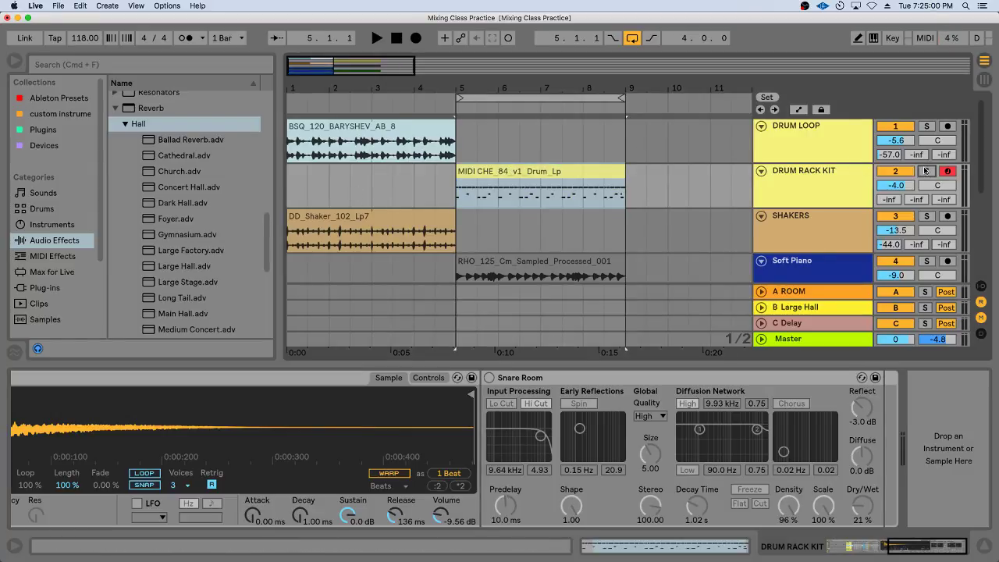
pyautogui.press('space')
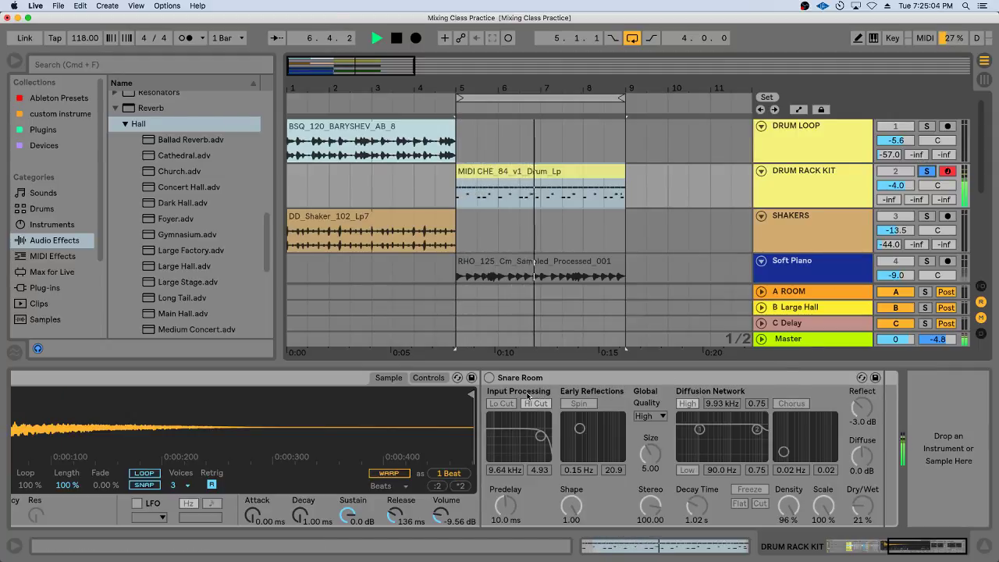
pyautogui.press('space')
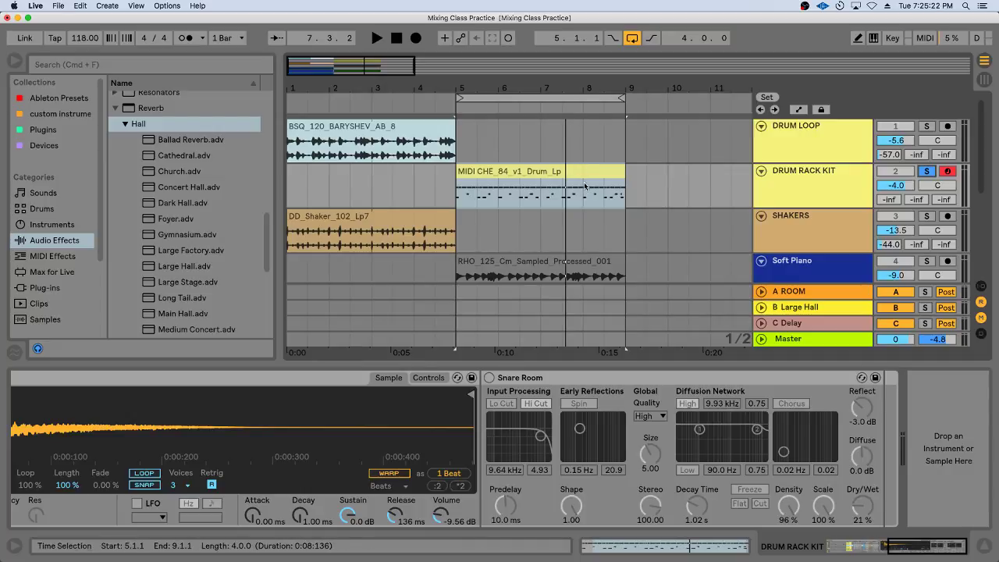
# Step: Turn on the snare's Snare Room reverb and find its preset in the audio effects by searching for "snare"
pyautogui.click(858, 201)
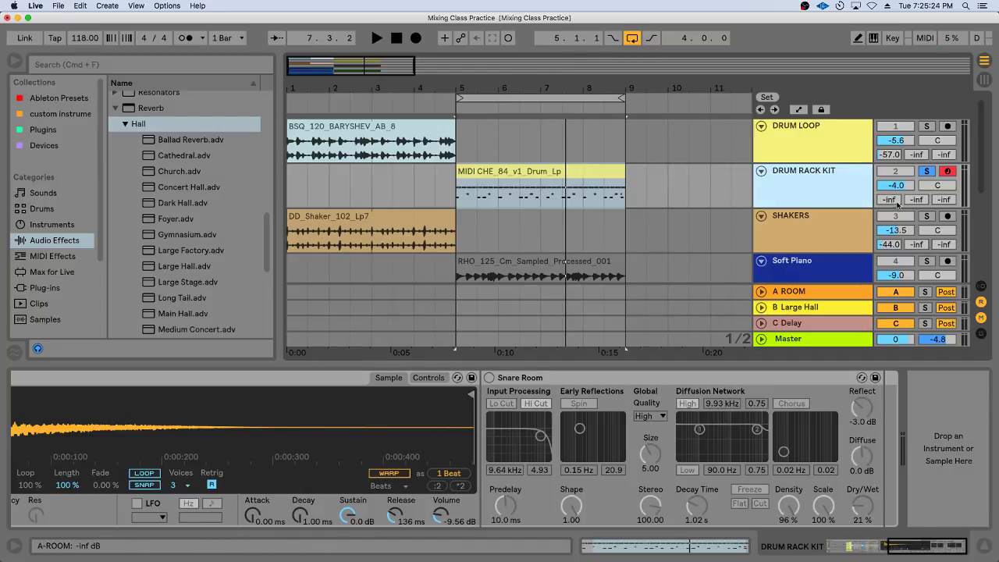
pyautogui.click(488, 378)
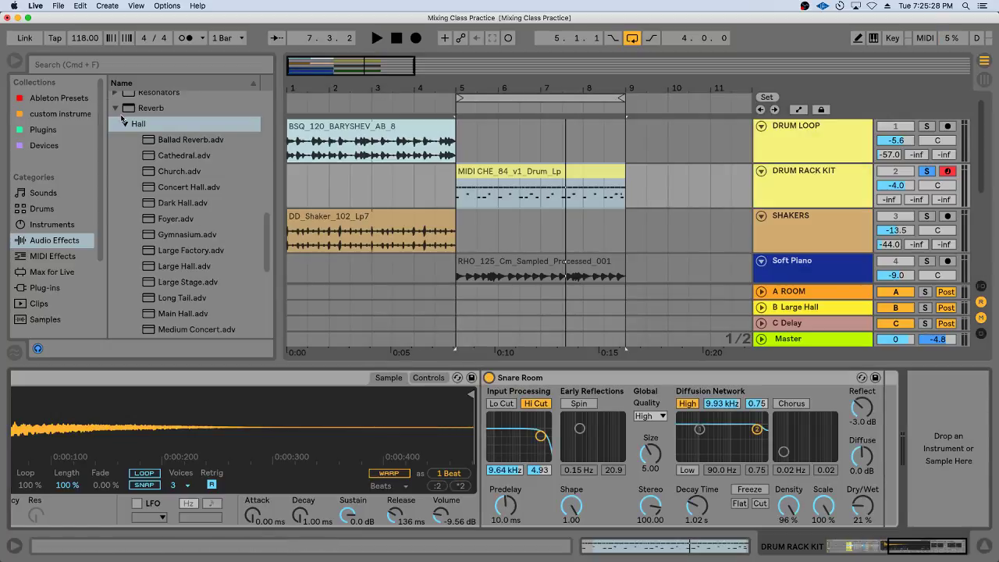
pyautogui.click(124, 123)
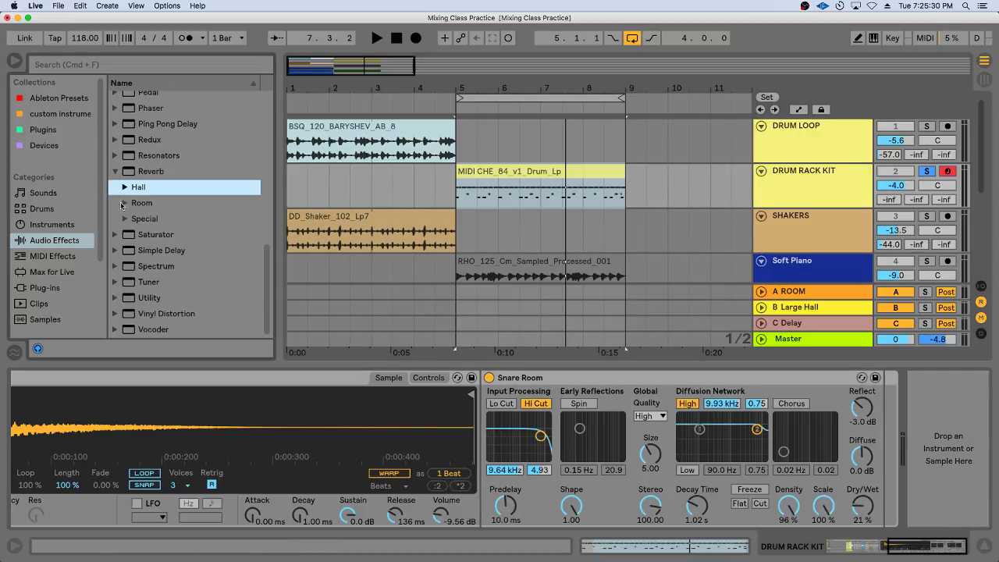
pyautogui.click(128, 222)
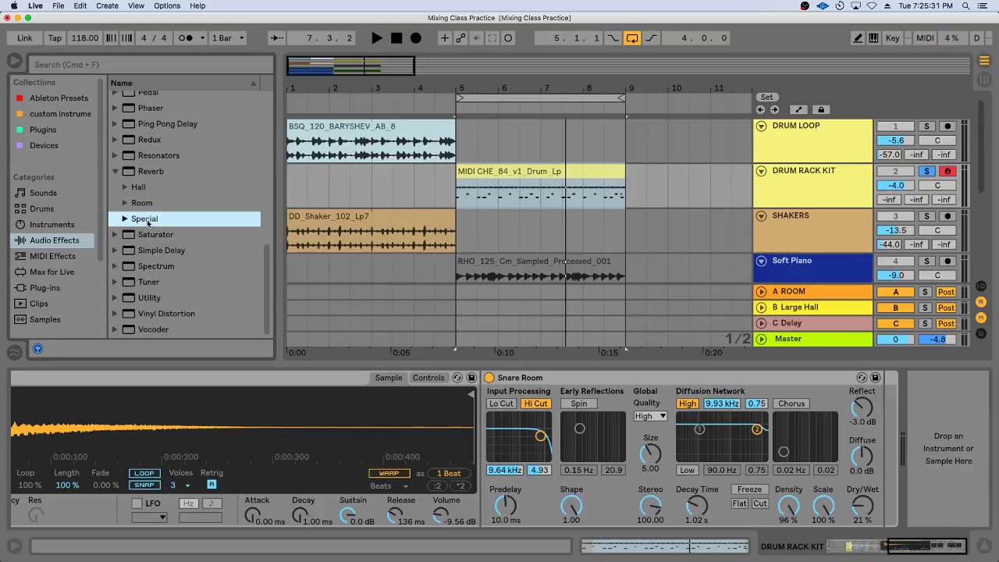
pyautogui.click(104, 62)
pyautogui.write('snare')
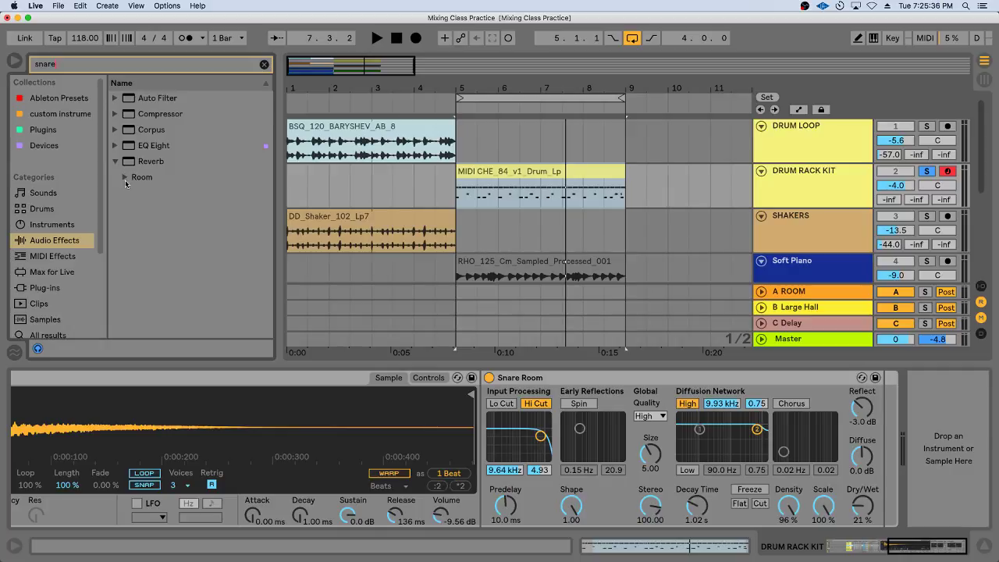
pyautogui.click(125, 177)
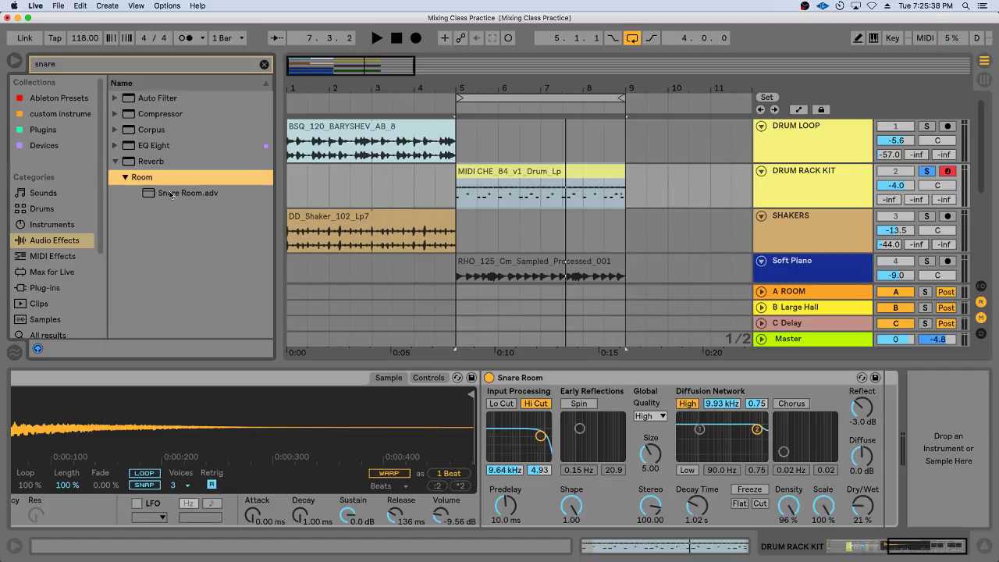
# Step: Try the Snare Room reverb's Dry/Wet at up to 29% and play the soloed drum loop briefly
pyautogui.click(870, 511)
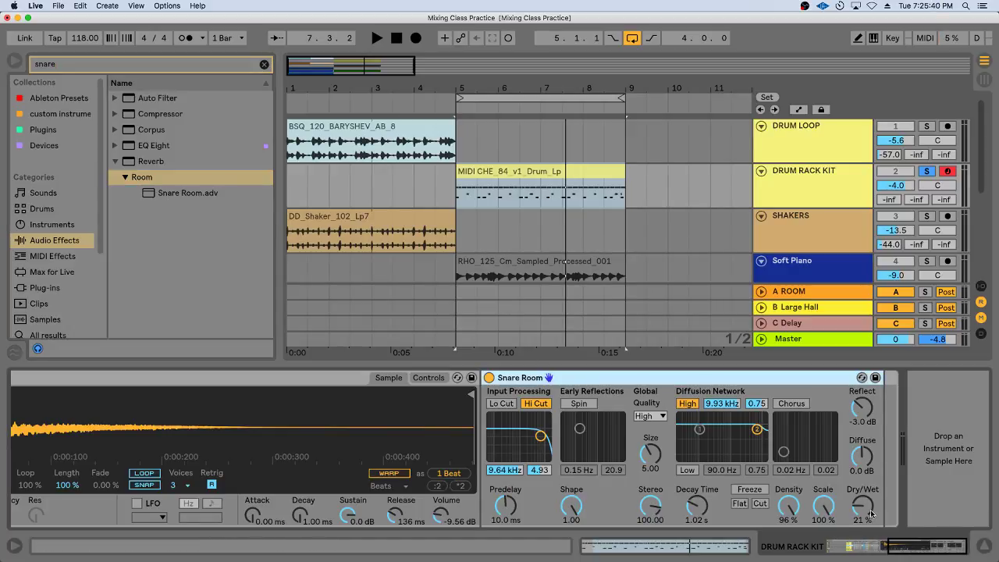
pyautogui.moveTo(870, 512); pyautogui.dragTo(870, 506)
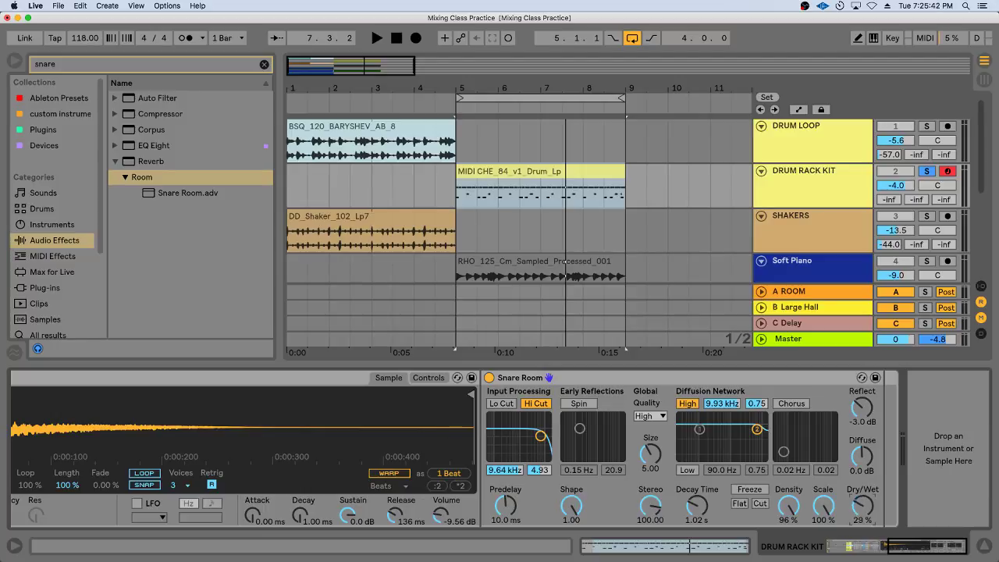
pyautogui.press('space')
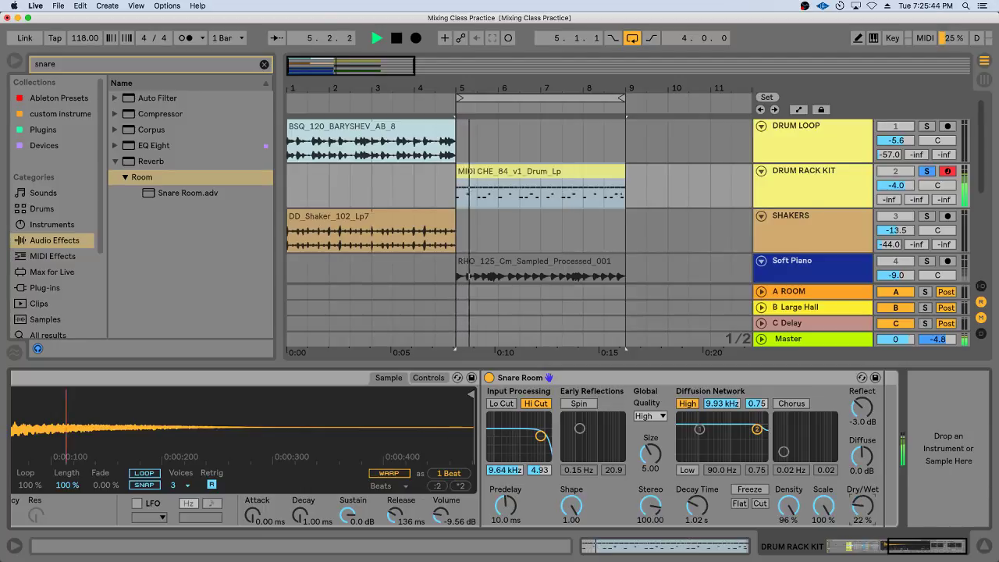
pyautogui.press('space')
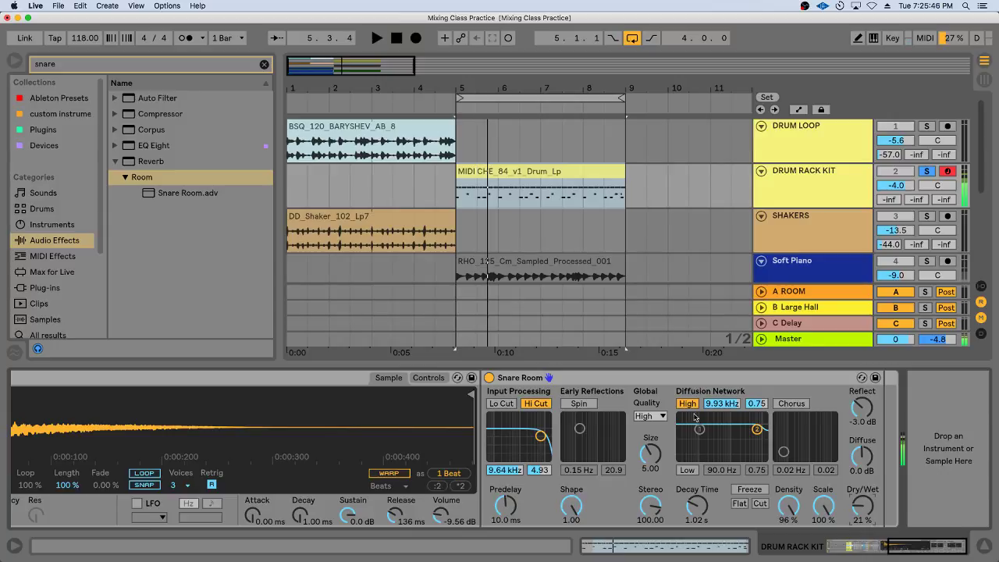
# Step: Set the audio buffer size to 512 samples in the preferences
pyautogui.click(35, 5)
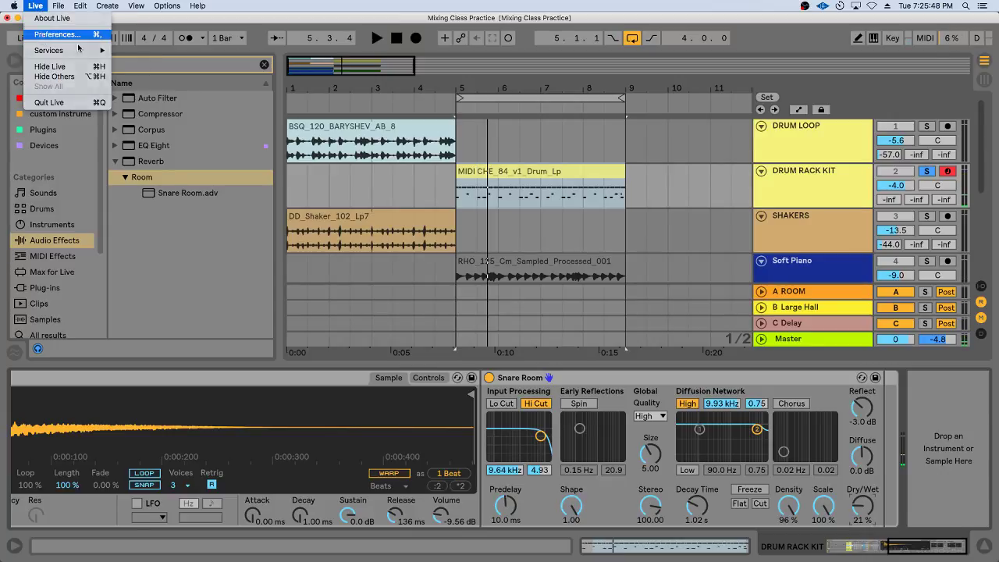
pyautogui.click(43, 35)
pyautogui.click(462, 160)
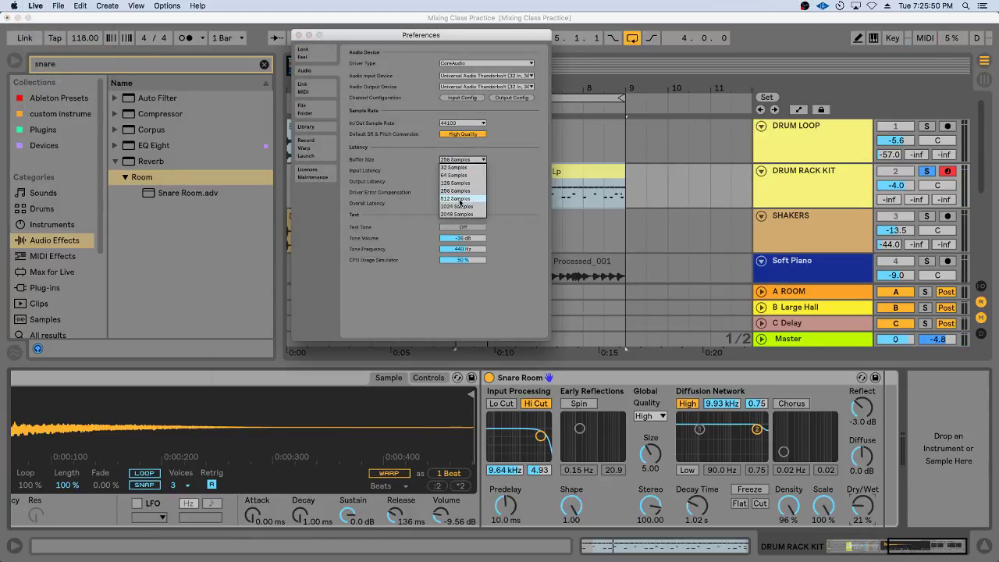
pyautogui.click(530, 180)
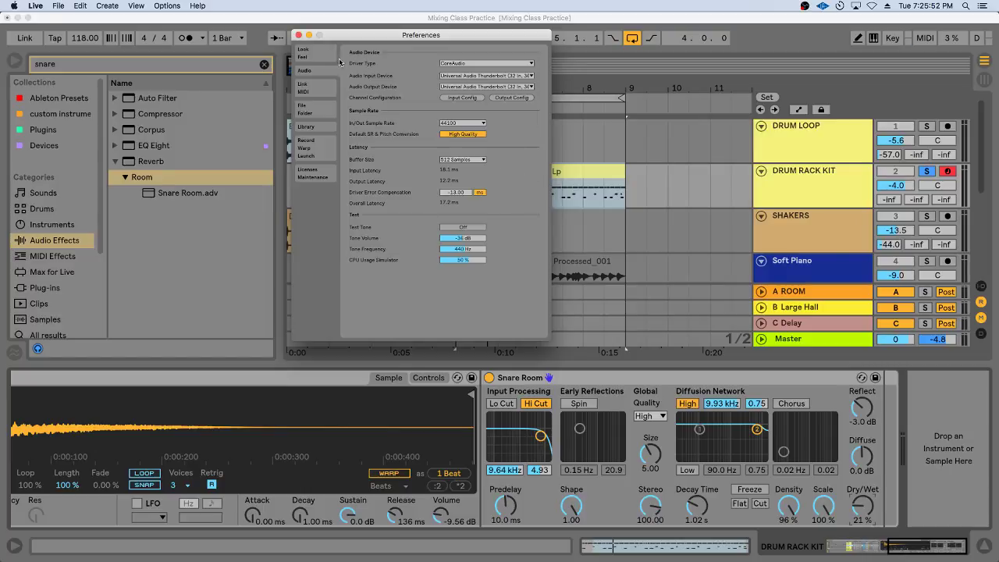
pyautogui.click(298, 35)
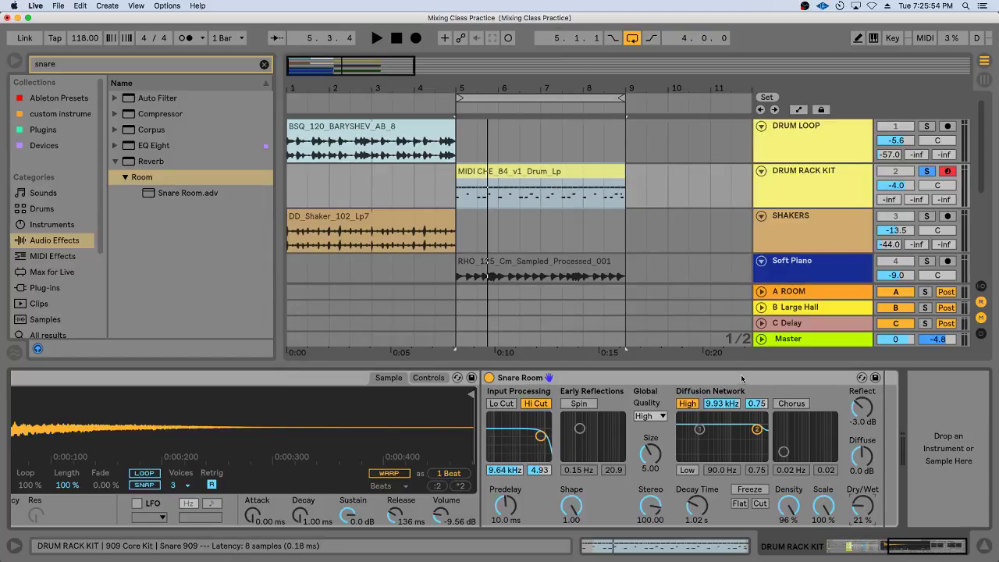
# Step: Set the Snare Room reverb's Dry/Wet to 19% during playback and compare the snare with the reverb off and on
pyautogui.click(751, 399)
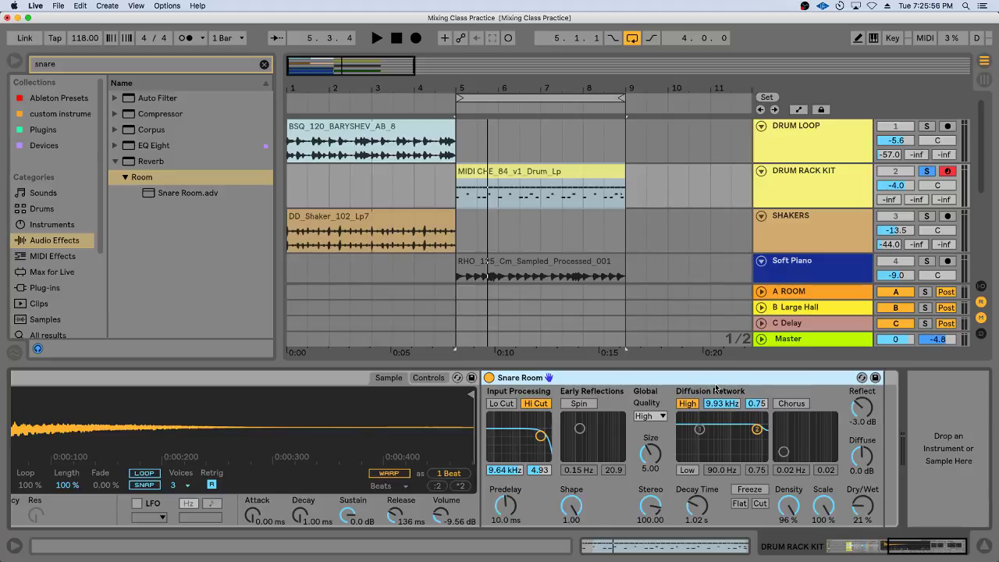
pyautogui.press('space')
pyautogui.moveTo(861, 511); pyautogui.dragTo(862, 515)
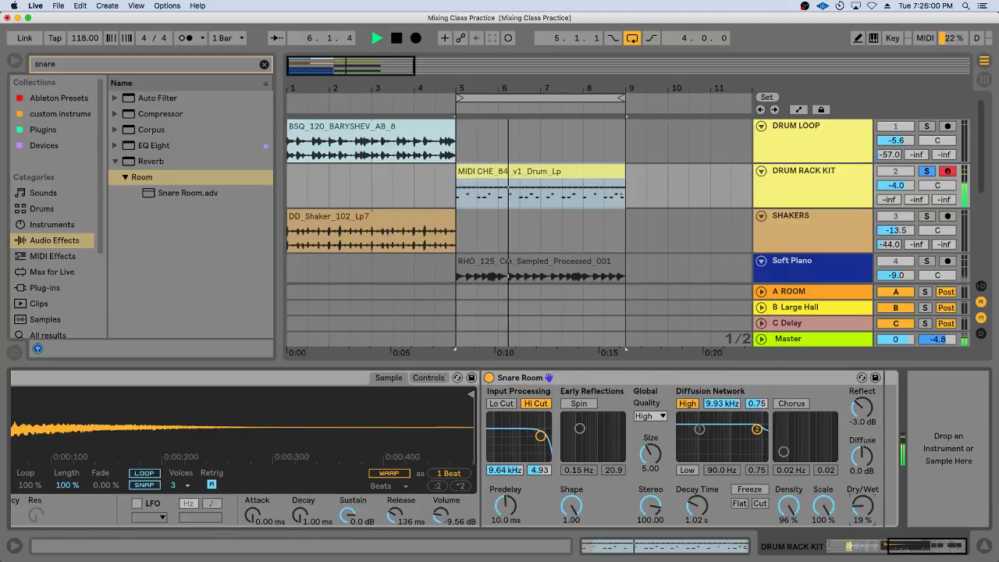
pyautogui.click(489, 378)
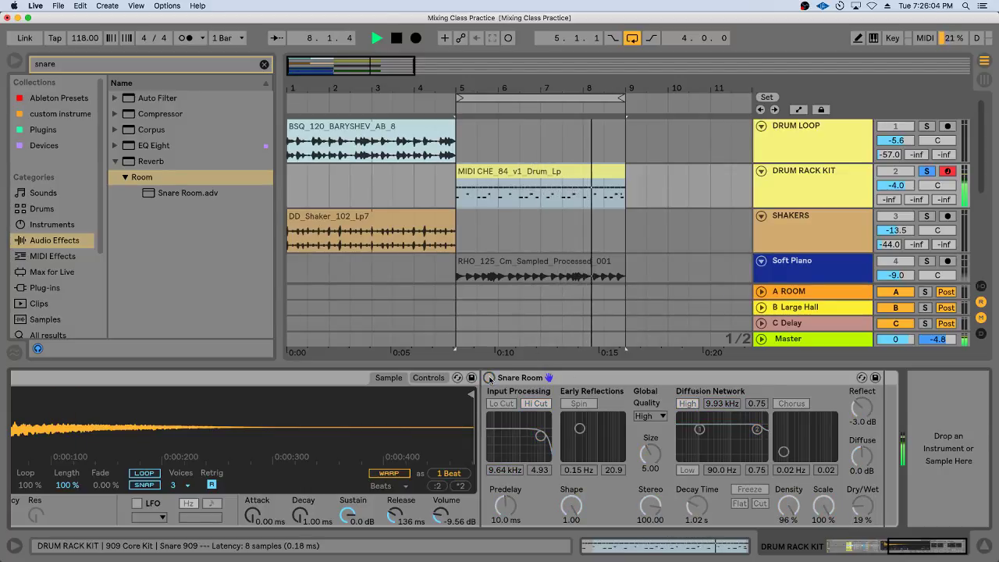
pyautogui.click(489, 377)
pyautogui.press('space')
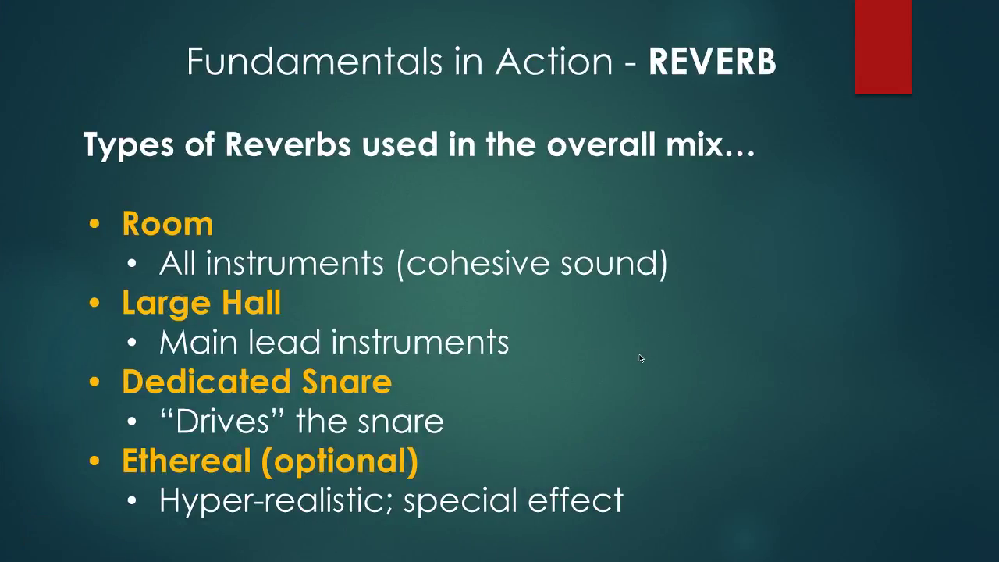
# Step: Advance the presentation to the Compression slide, and return to Ableton Live to show the SHAKERS track's devices
pyautogui.press('Right')
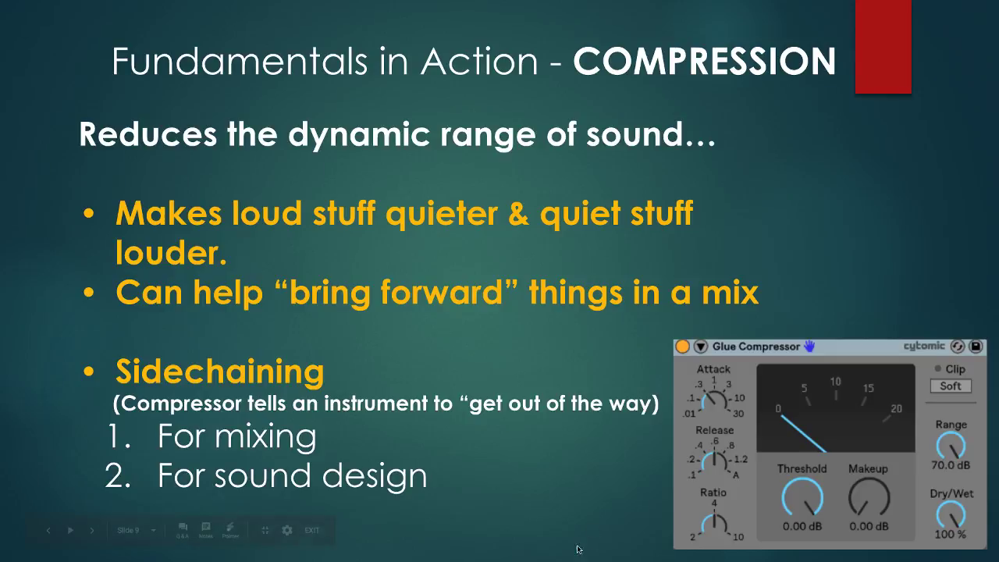
pyautogui.hotkey('ctrl', 'Left')
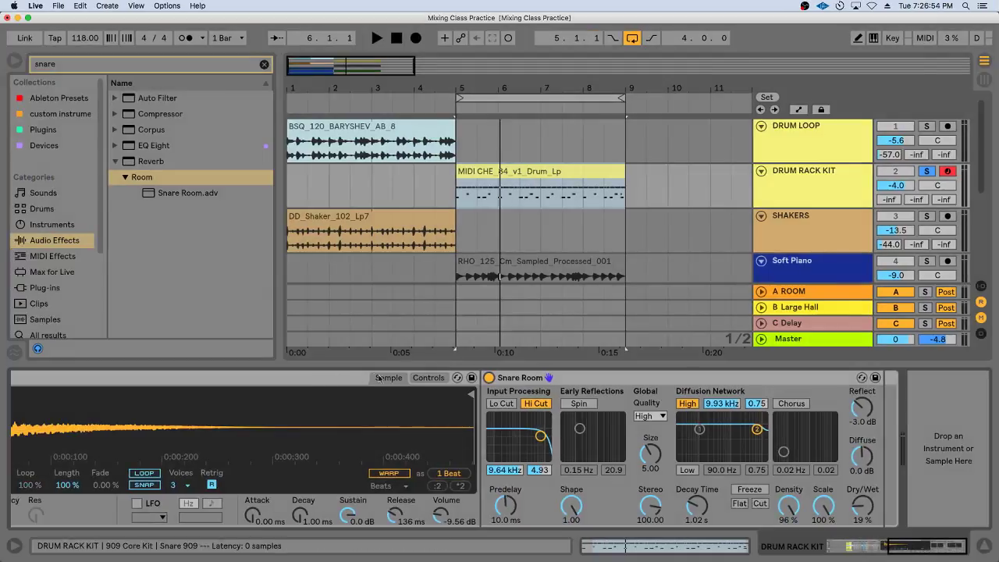
pyautogui.click(816, 219)
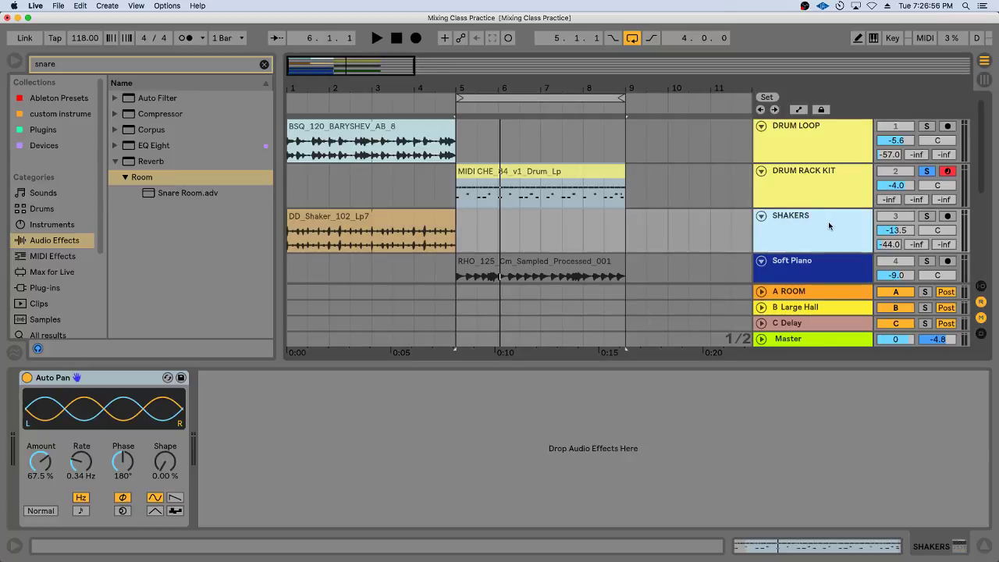
# Step: Look through the devices on the Soft Piano, Ambient PAD, BASS GUITAR and LEAD ELECTRIC GUITAR tracks, ending on DRUM LOOP's devices
pyautogui.click(831, 265)
pyautogui.scroll(-3, 832, 263)
pyautogui.click(823, 232)
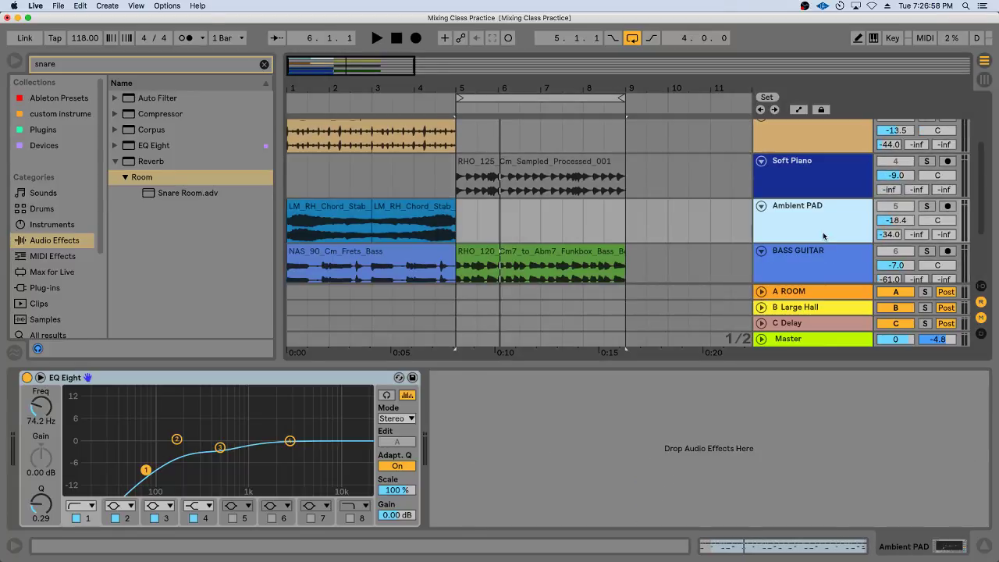
pyautogui.click(810, 266)
pyautogui.scroll(-2, 809, 267)
pyautogui.click(805, 241)
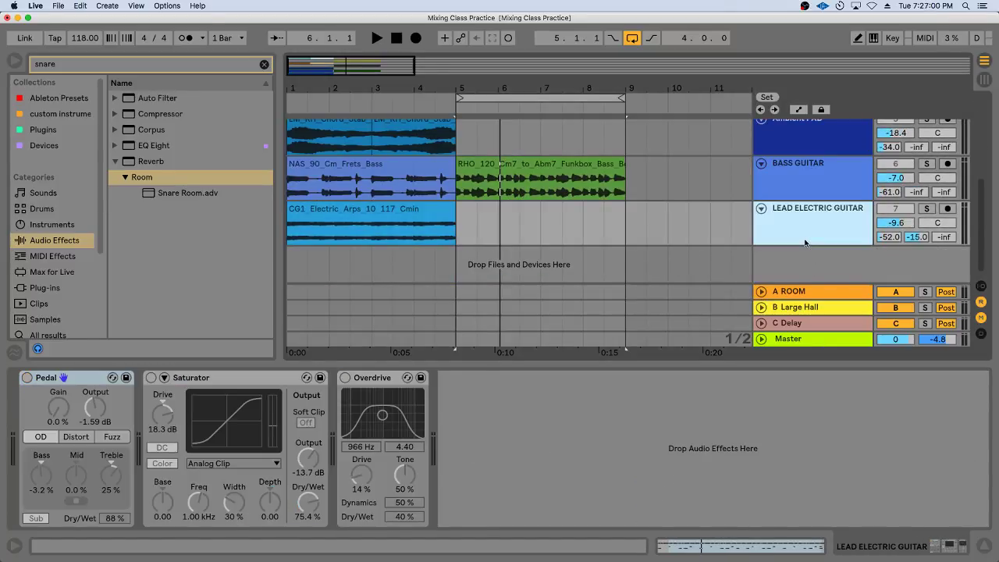
pyautogui.scroll(5, 730, 151)
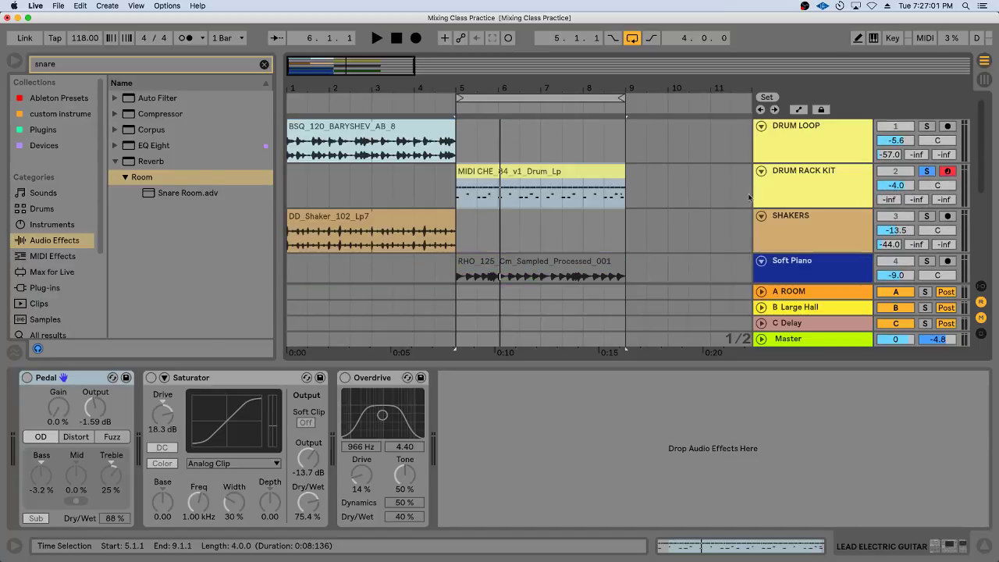
pyautogui.click(806, 152)
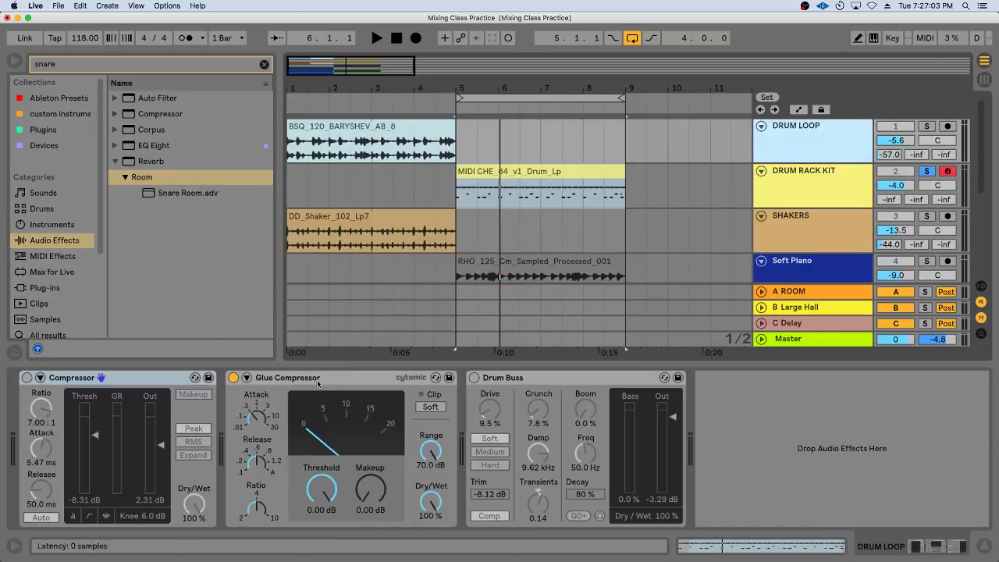
# Step: Solo the DRUM LOOP track and select its BSQ_120_BARYSHEV_AB_8 clip at bar 1
pyautogui.click(927, 126)
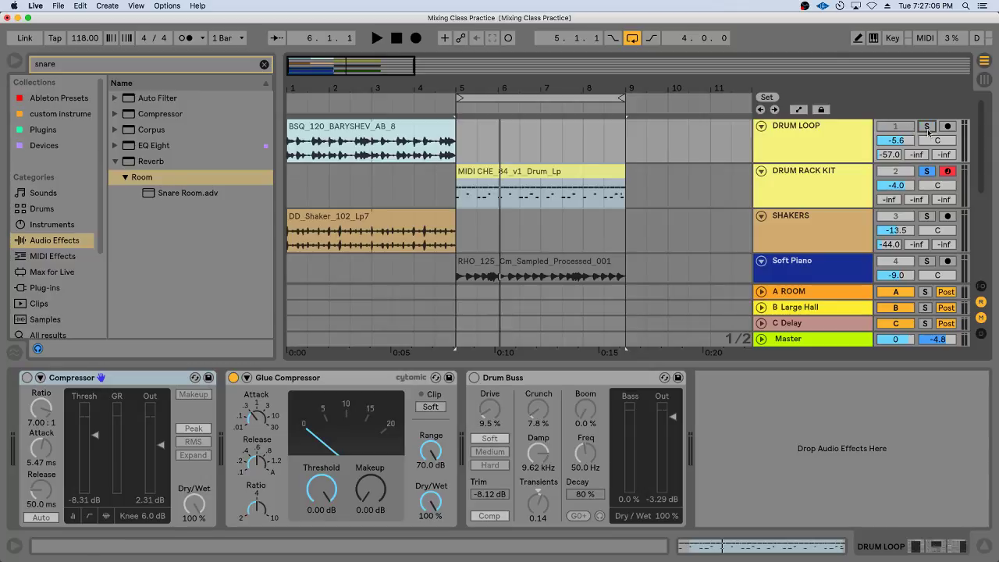
pyautogui.click(927, 126)
pyautogui.click(926, 125)
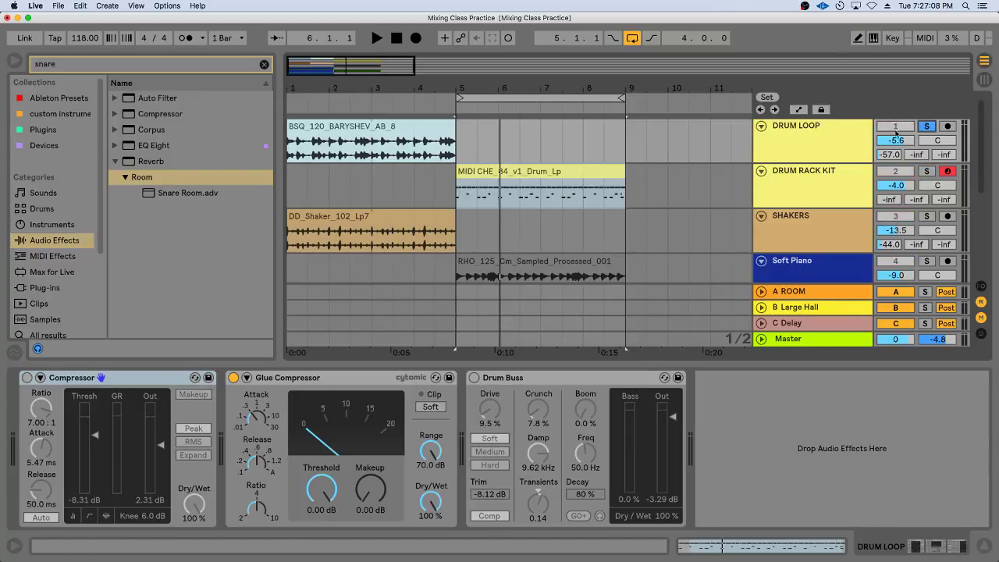
pyautogui.click(327, 146)
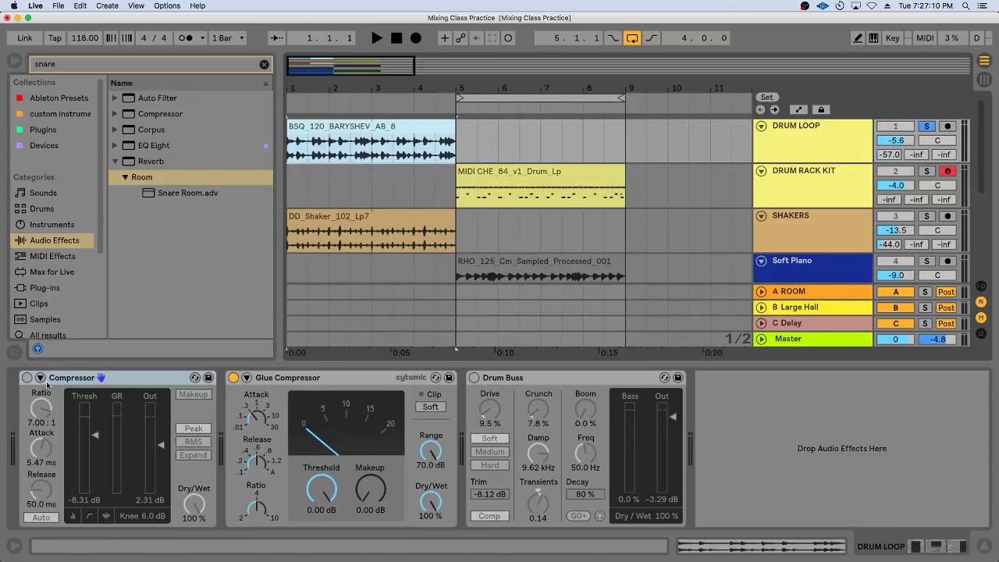
# Step: Enable DRUM LOOP's Compressor with Makeup off and output at 0.33 dB, and switch to the Compression slide
pyautogui.click(26, 377)
pyautogui.click(193, 394)
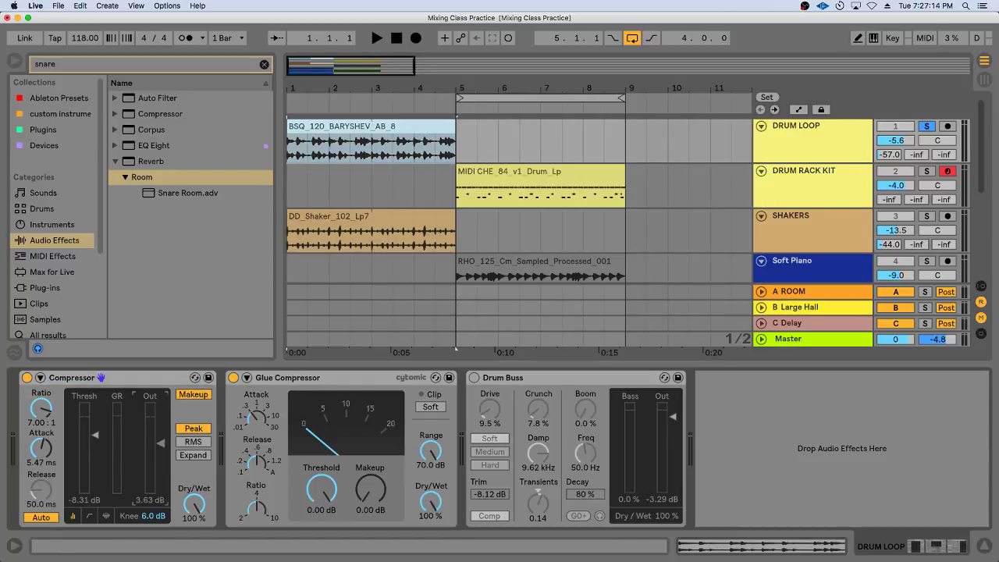
pyautogui.moveTo(160, 445)
pyautogui.mouseDown()
pyautogui.moveTo(160, 429)
pyautogui.moveTo(160, 446)
pyautogui.mouseUp()
pyautogui.click(190, 395)
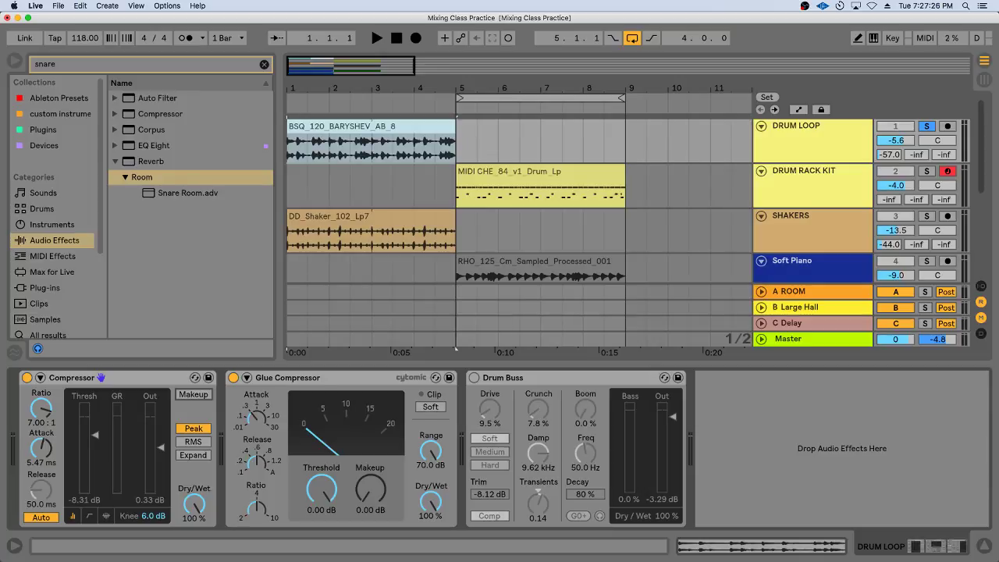
pyautogui.press('super+Tab')
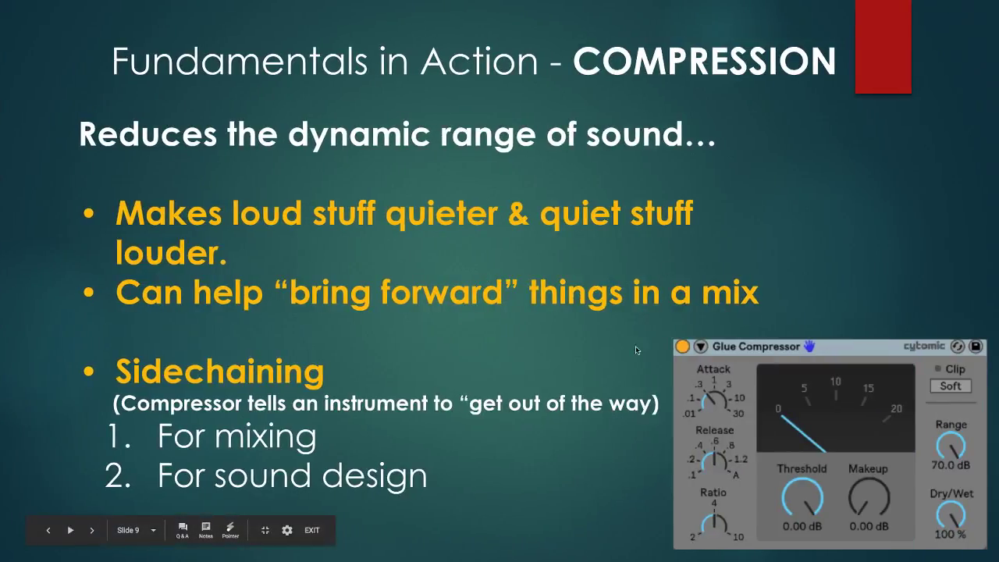
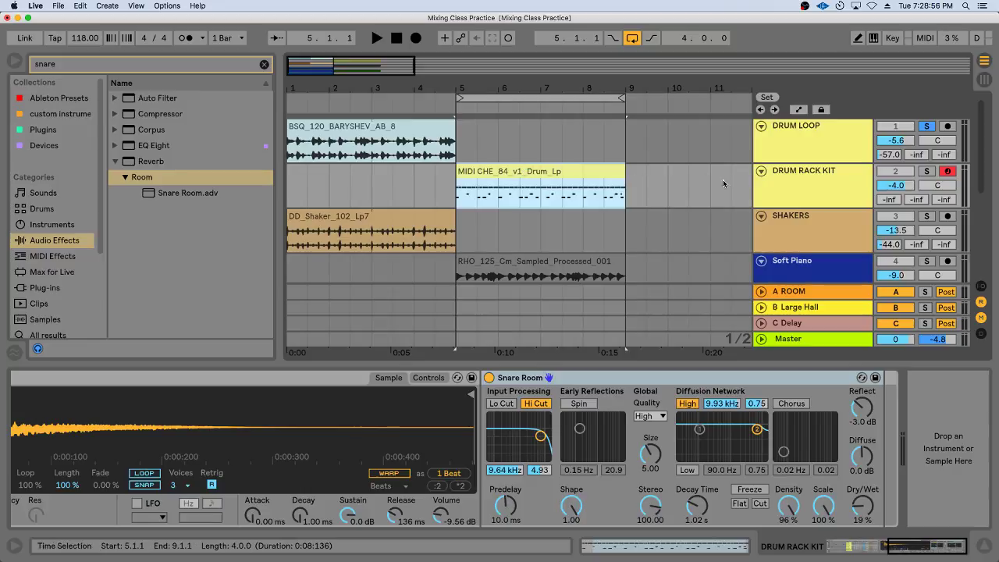
# Step: Move the arrangement loop to bars 1 to 5 in Ableton Live and play the soloed drum loop
pyautogui.click(749, 156)
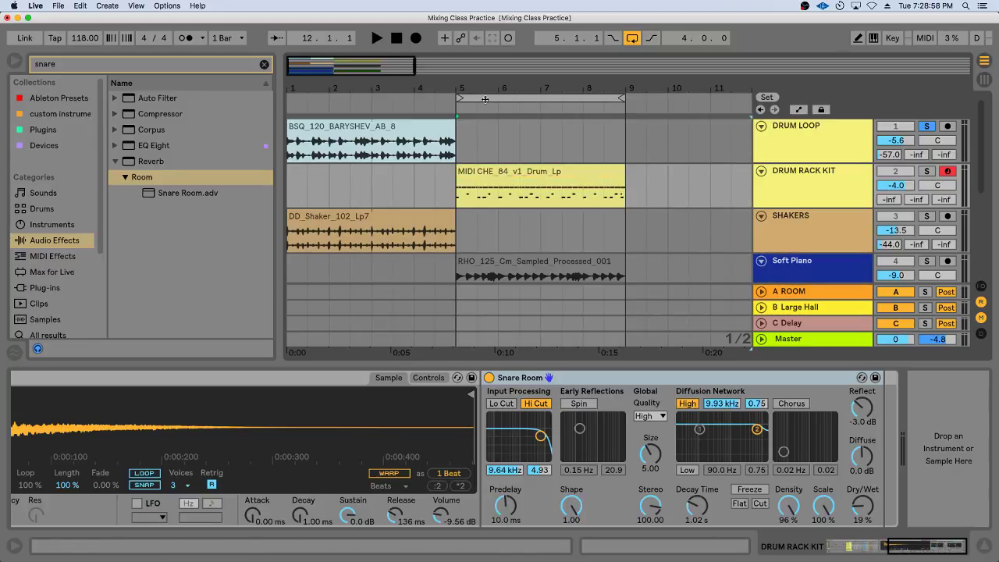
pyautogui.moveTo(484, 97); pyautogui.dragTo(334, 98)
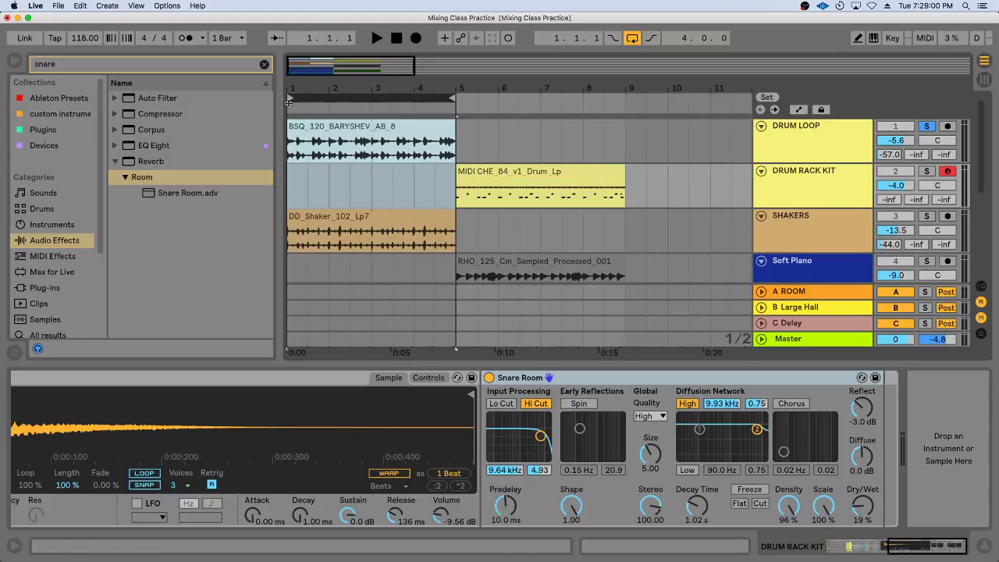
pyautogui.press('space')
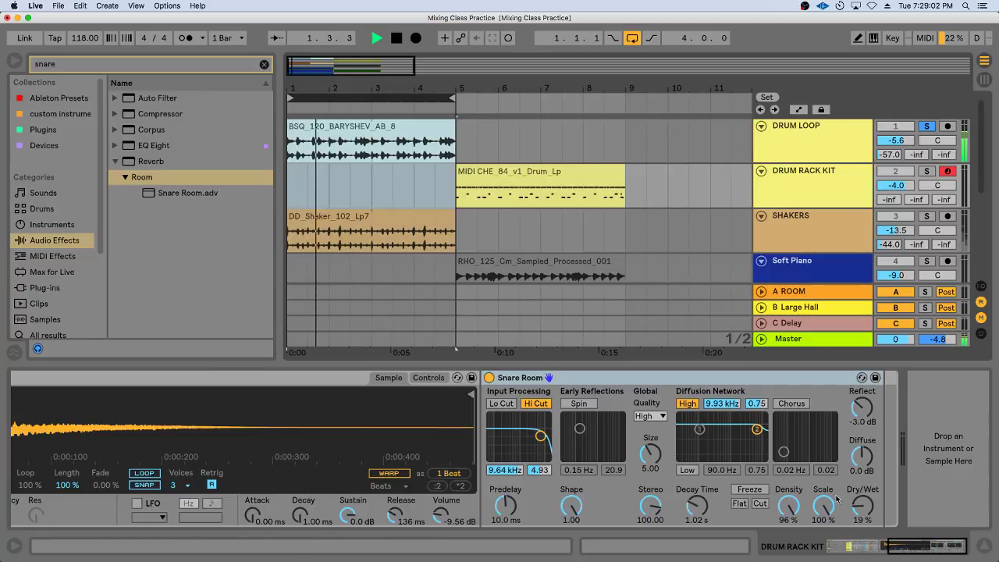
# Step: Show DRUM LOOP's devices and set the Compressor's threshold to -9.78 dB during playback, stopping to finish
pyautogui.press('Up')
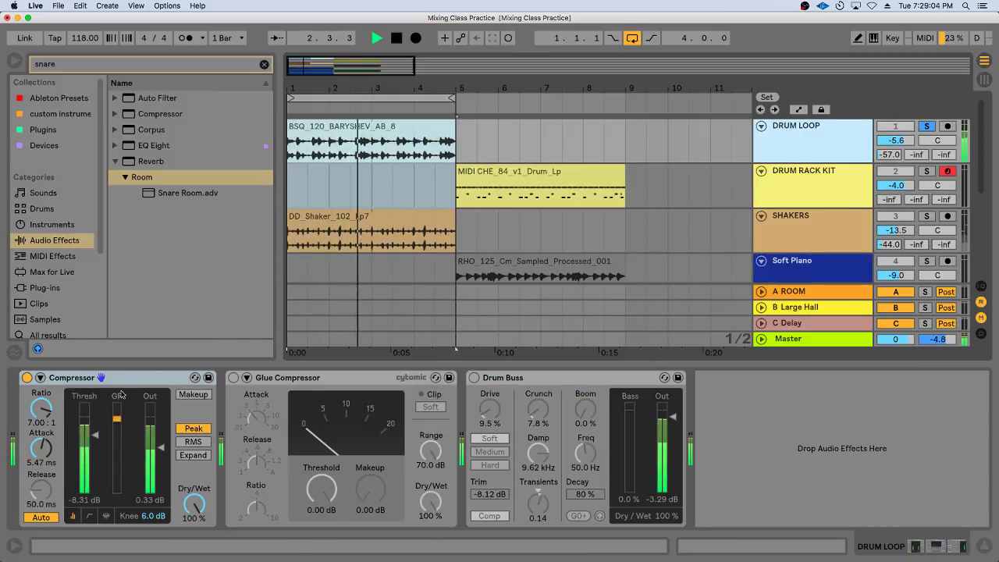
pyautogui.moveTo(95, 435); pyautogui.dragTo(94, 440)
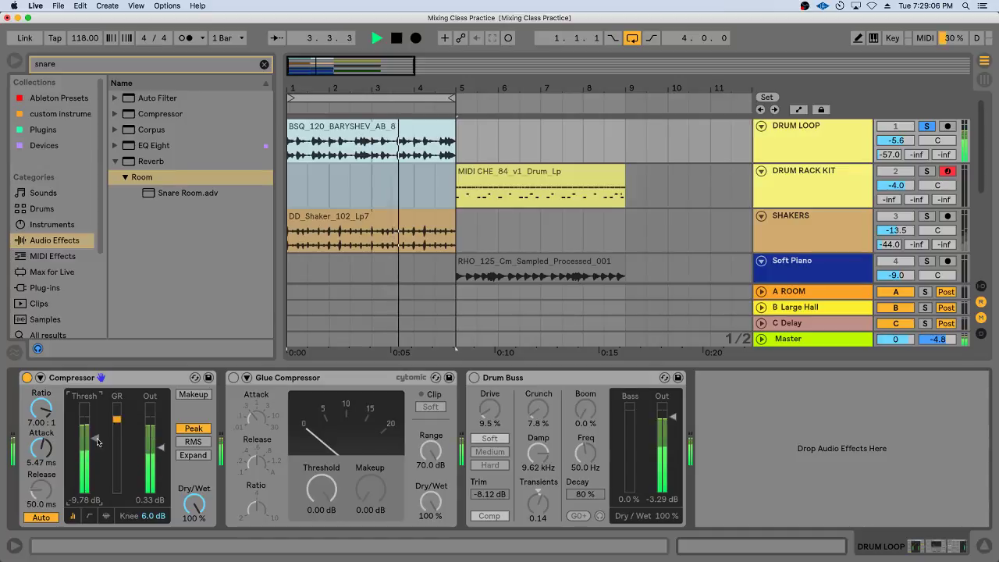
pyautogui.press('space')
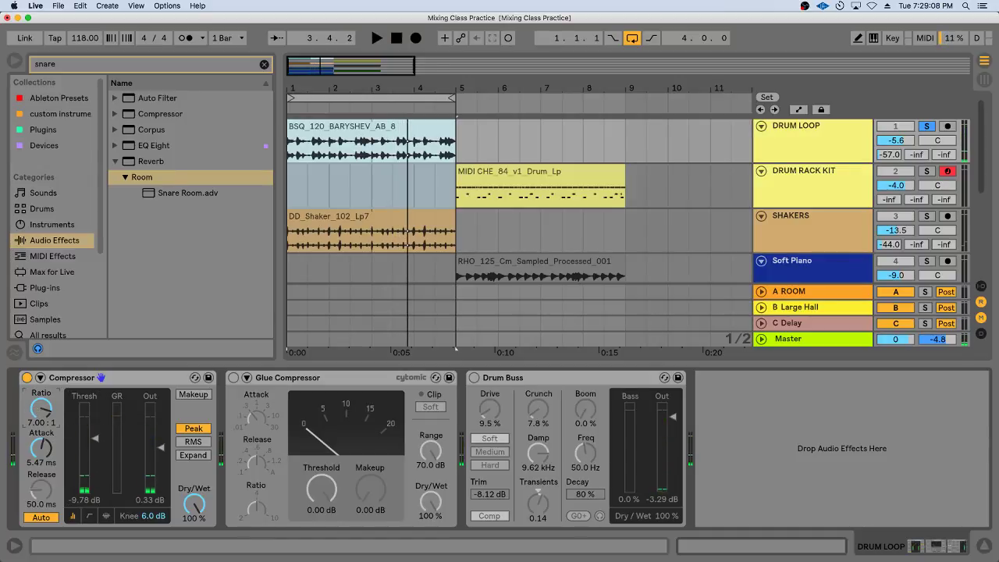
# Step: Set the Compressor's ratio to 6.00:1 and attack to 4.99 ms, checking the drum loop's transients in the enlarged waveform
pyautogui.moveTo(35, 409); pyautogui.dragTo(35, 412)
pyautogui.moveTo(41, 447); pyautogui.dragTo(41, 454)
pyautogui.moveTo(294, 89); pyautogui.dragTo(294, 133)
pyautogui.click(367, 148)
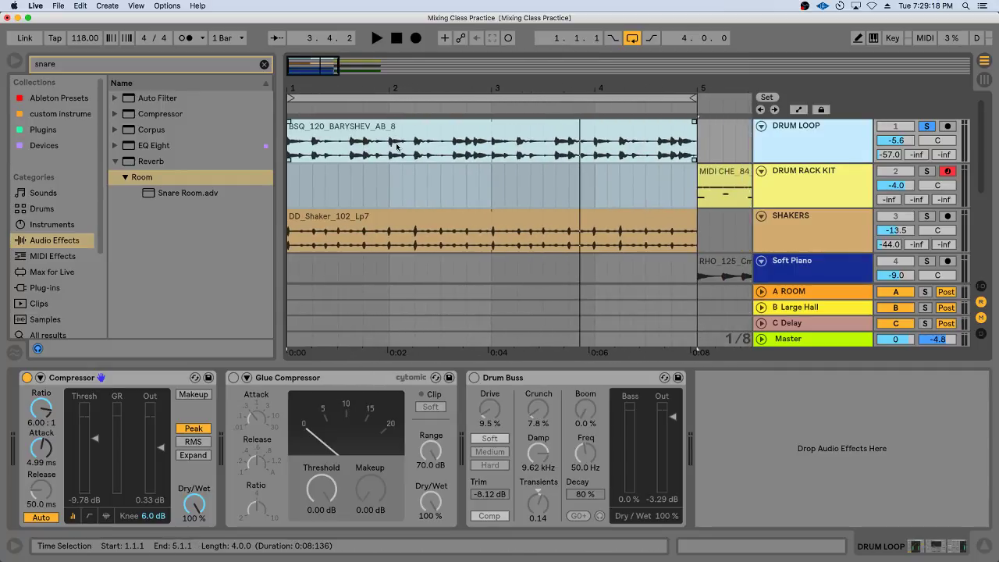
# Step: Switch the Compressor's Auto release off to expose the manual release, and back on again
pyautogui.click(33, 519)
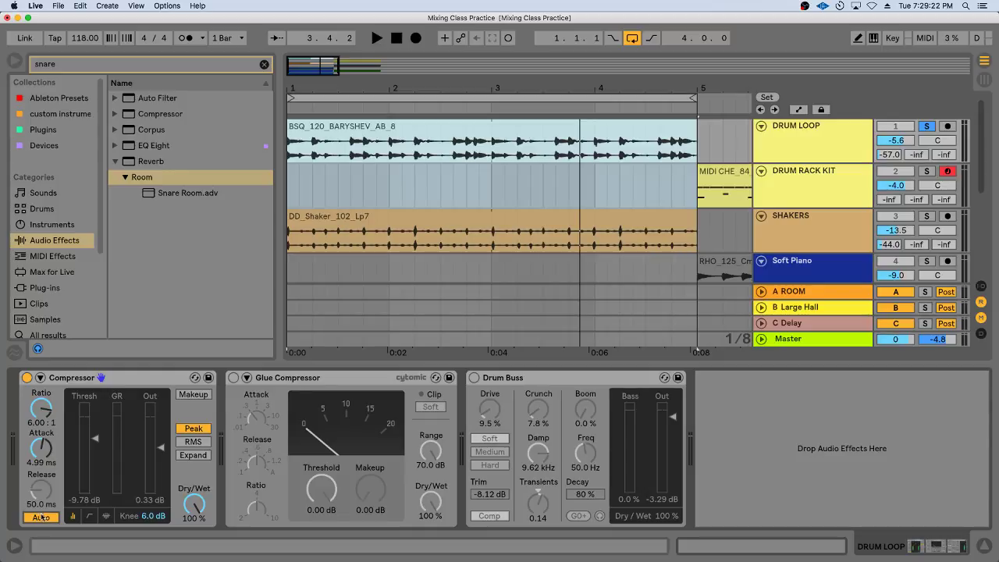
pyautogui.click(40, 518)
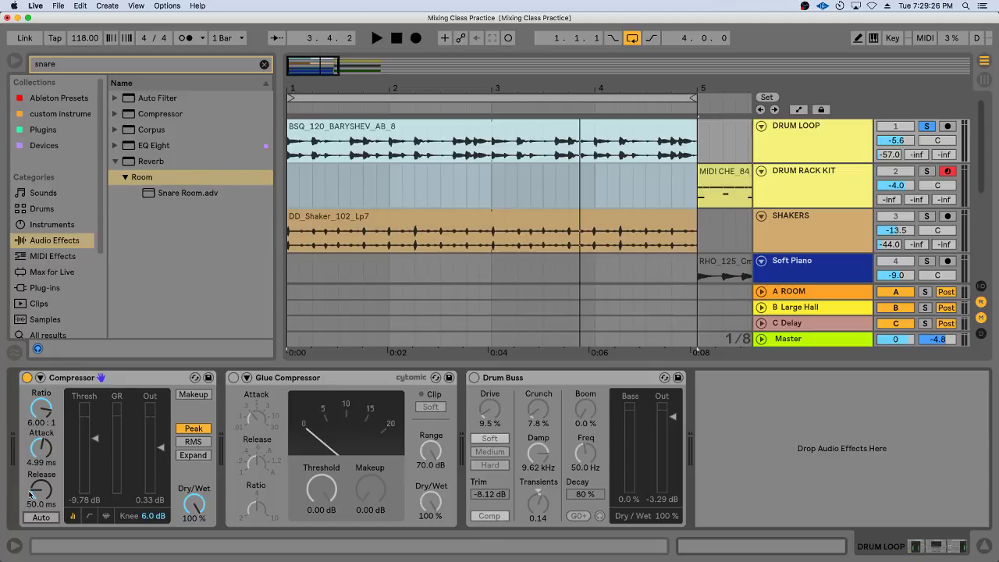
pyautogui.click(35, 518)
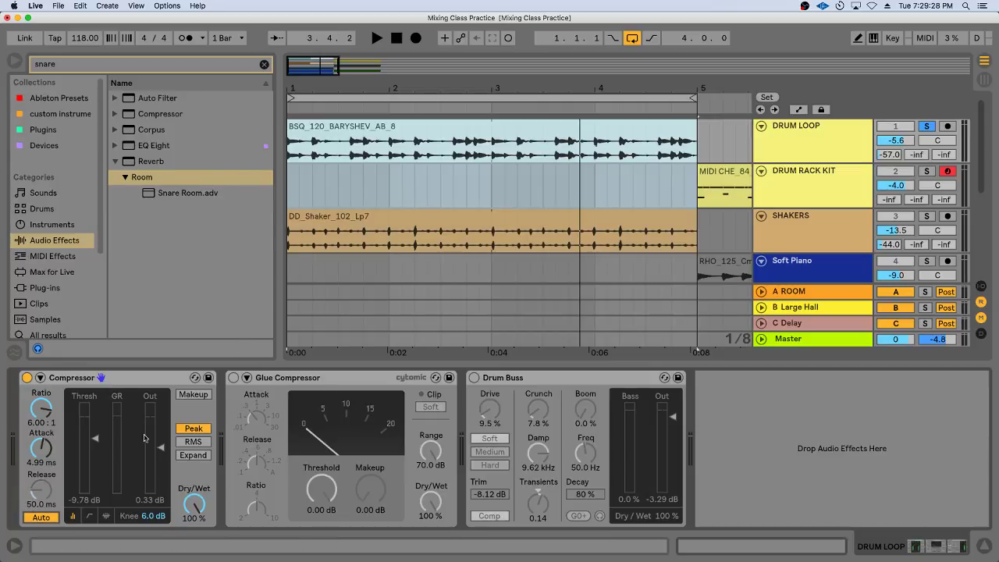
# Step: Try the Compressor's threshold at -13.1 dB and at -15.3 dB, listening to the drum loop at both settings
pyautogui.press('space')
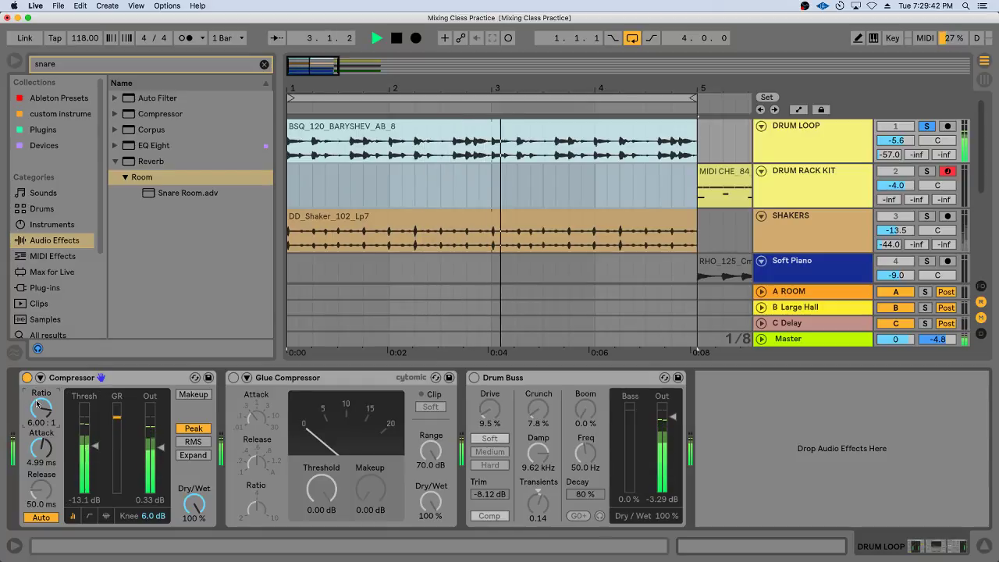
pyautogui.press('space')
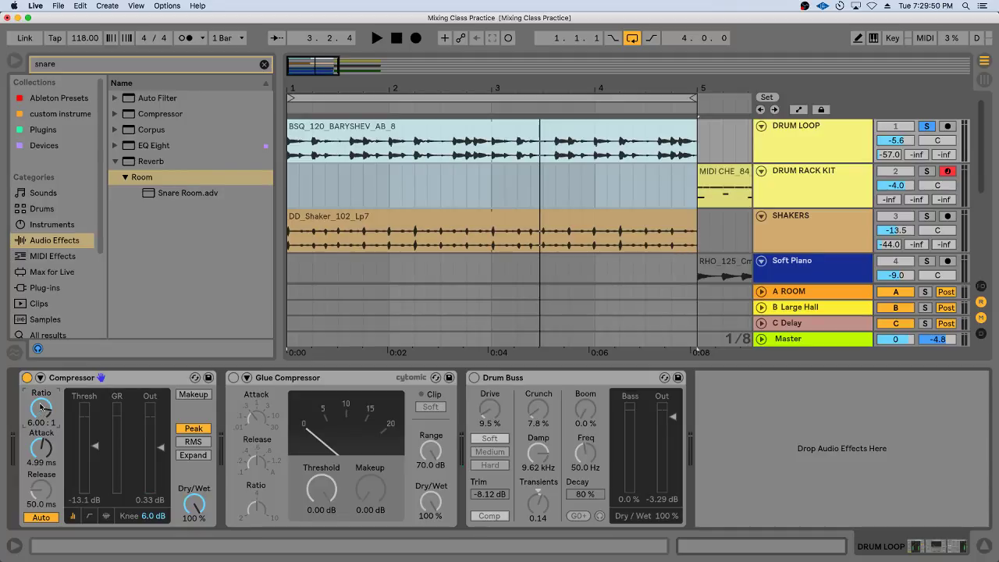
pyautogui.moveTo(94, 446)
pyautogui.mouseDown()
pyautogui.moveTo(95, 474)
pyautogui.moveTo(94, 453)
pyautogui.mouseUp()
pyautogui.press('space')
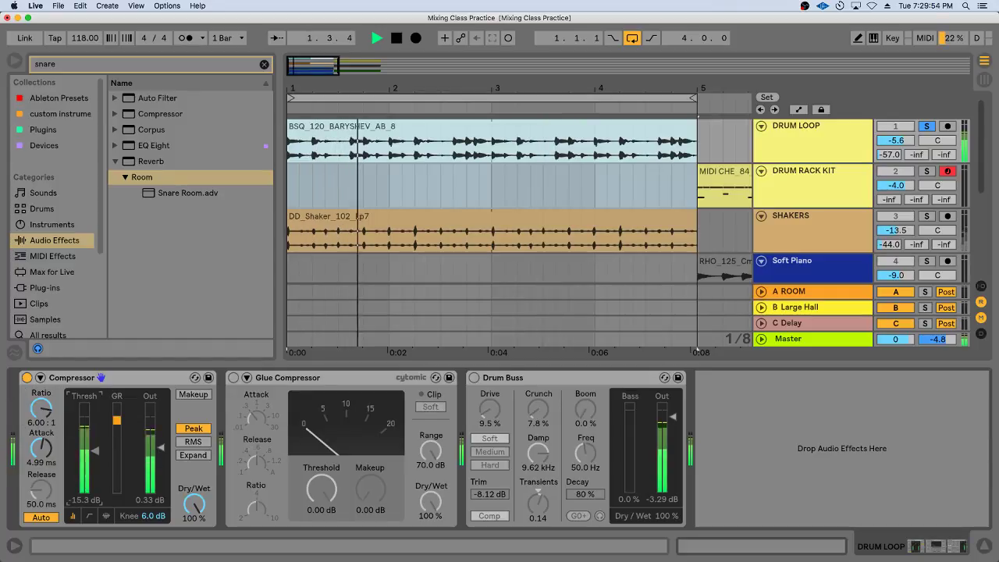
pyautogui.press('space')
# Step: Set the Compressor's Dry/Wet to 56% and its ratio to 11.6:1, with the threshold at -16.8 dB
pyautogui.moveTo(193, 504); pyautogui.dragTo(194, 529)
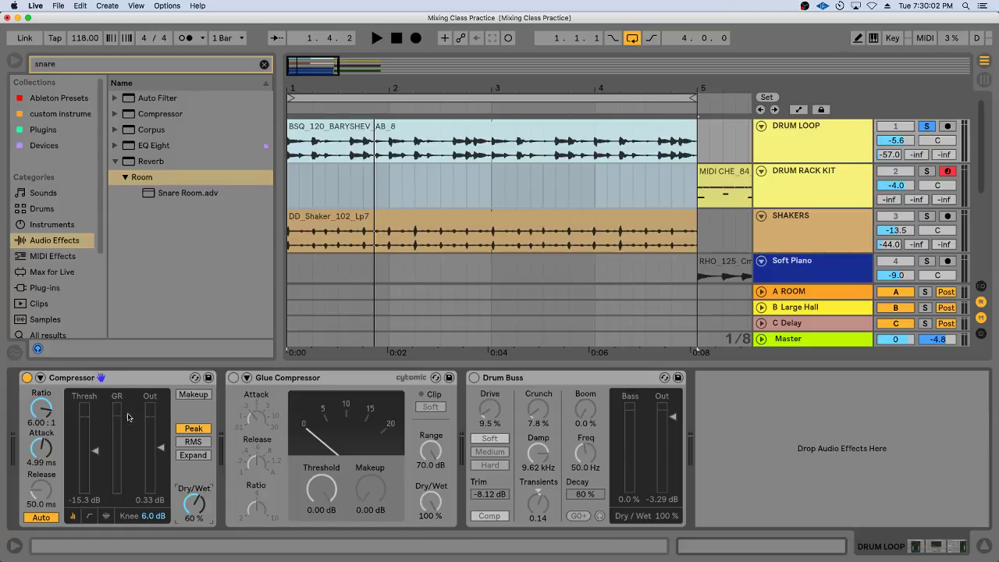
pyautogui.click(41, 407)
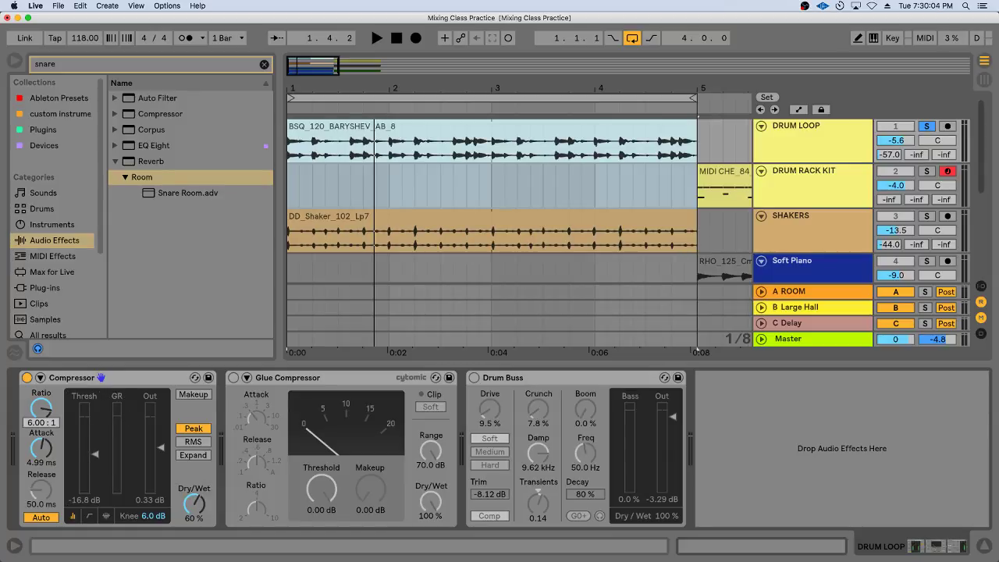
pyautogui.moveTo(41, 407); pyautogui.dragTo(40, 402)
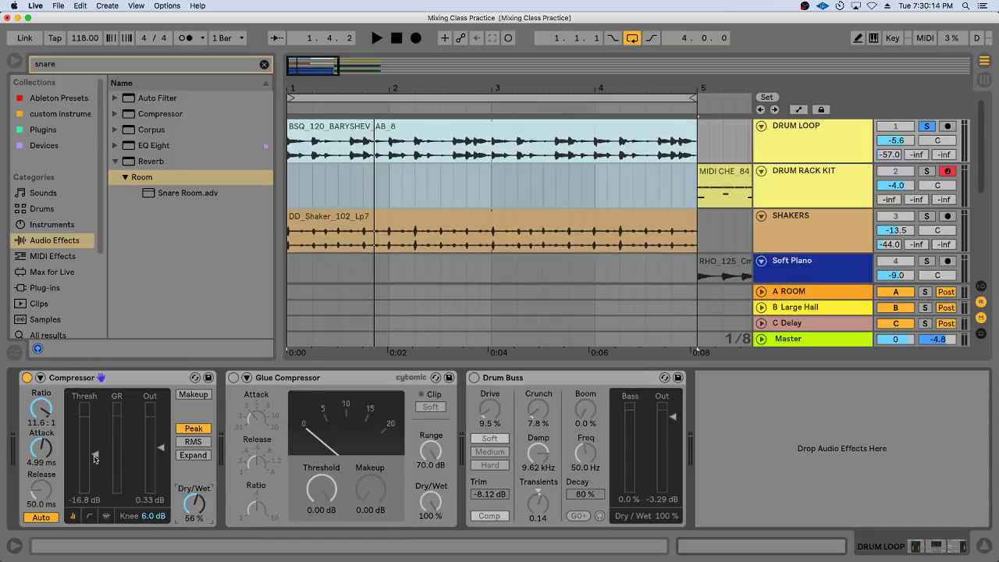
# Step: Set the Compressor's threshold to -24.0 dB and its output to 5.61 dB while listening to the drum loop
pyautogui.moveTo(94, 456); pyautogui.dragTo(93, 458)
pyautogui.moveTo(90, 440); pyautogui.dragTo(90, 447)
pyautogui.press('space')
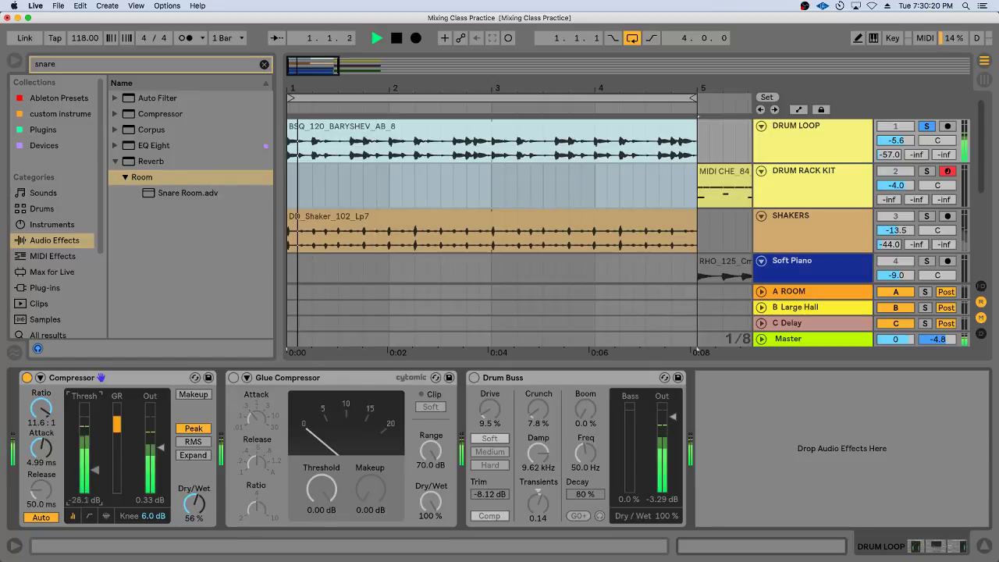
pyautogui.moveTo(93, 460); pyautogui.dragTo(94, 464)
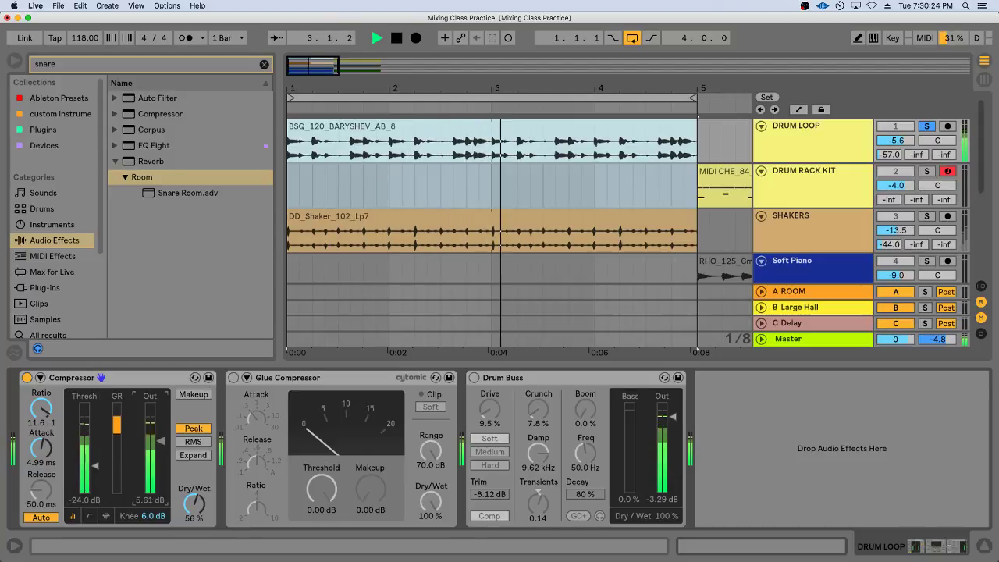
pyautogui.press('space')
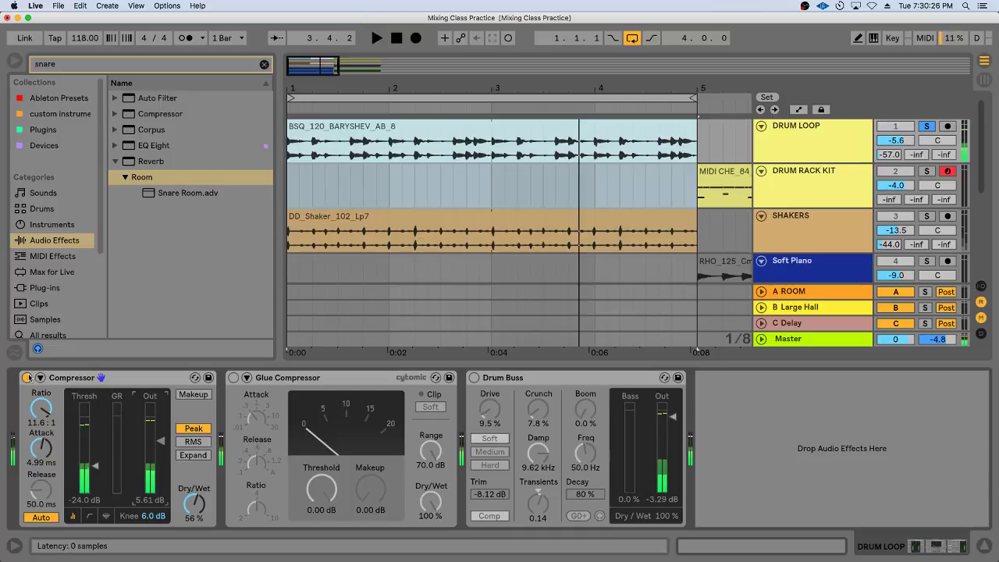
# Step: Compare the playing drum loop with the Compressor off and on, and select the Glue Compressor after stopping
pyautogui.click(26, 377)
pyautogui.press('space')
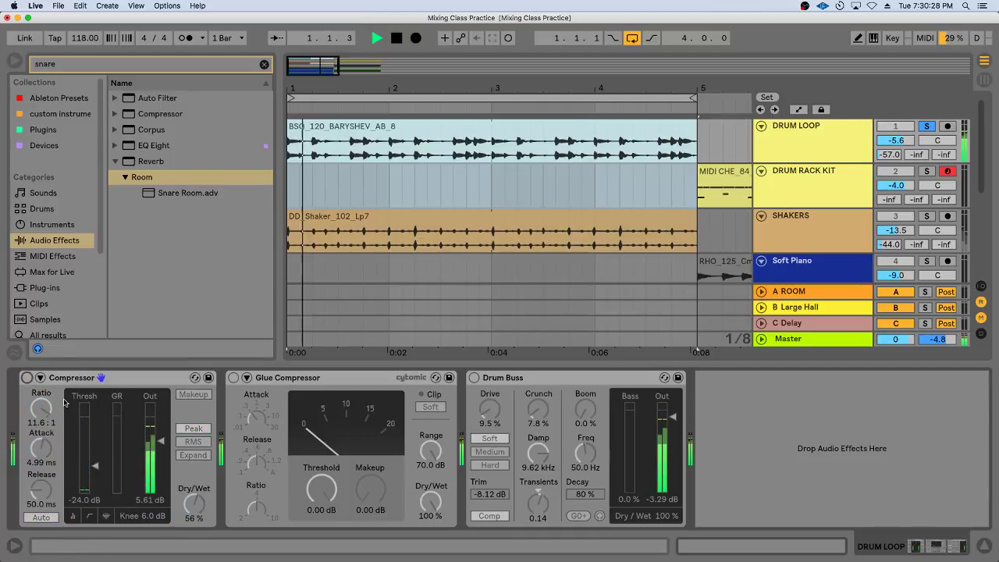
pyautogui.click(27, 377)
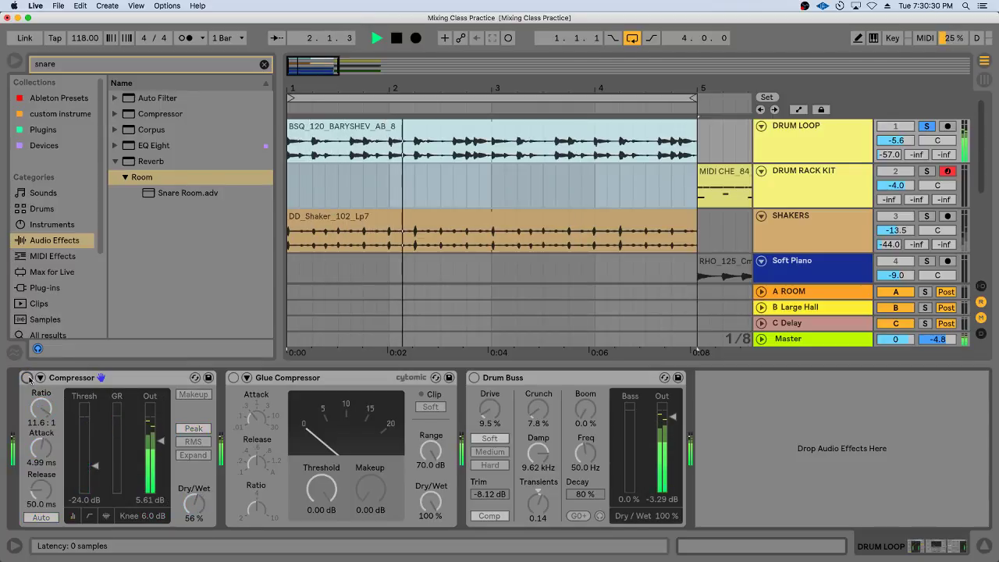
pyautogui.click(26, 377)
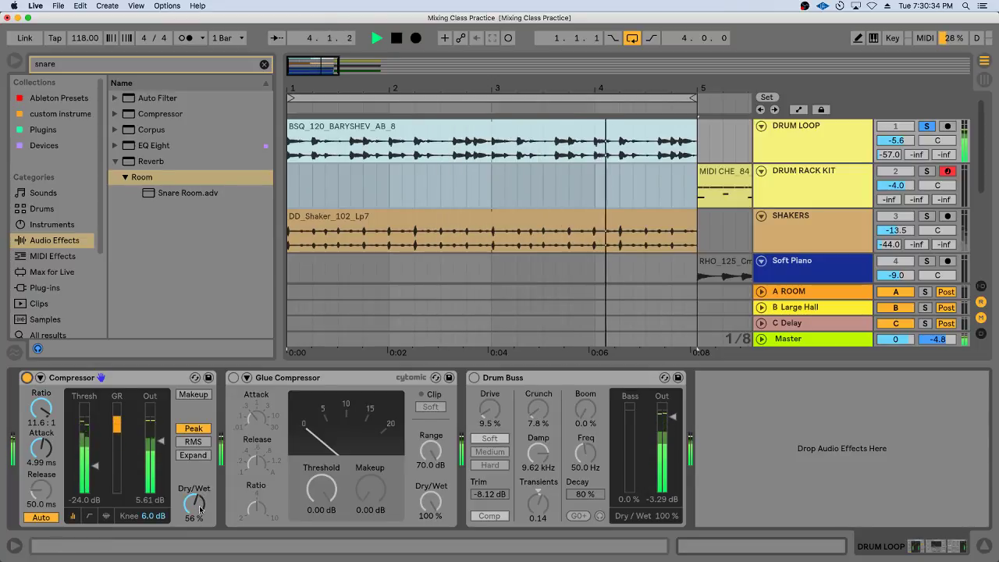
pyautogui.press('space')
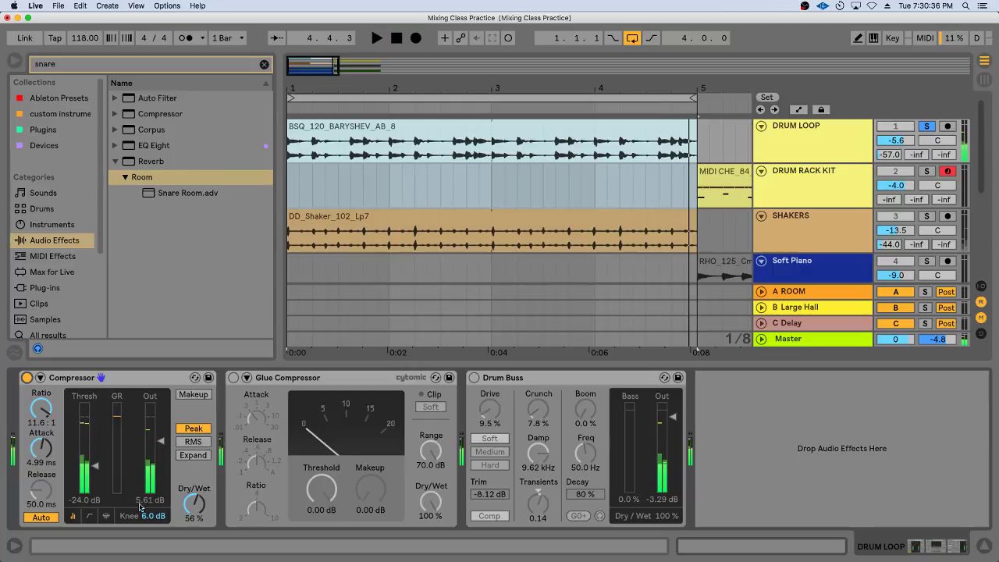
pyautogui.click(273, 377)
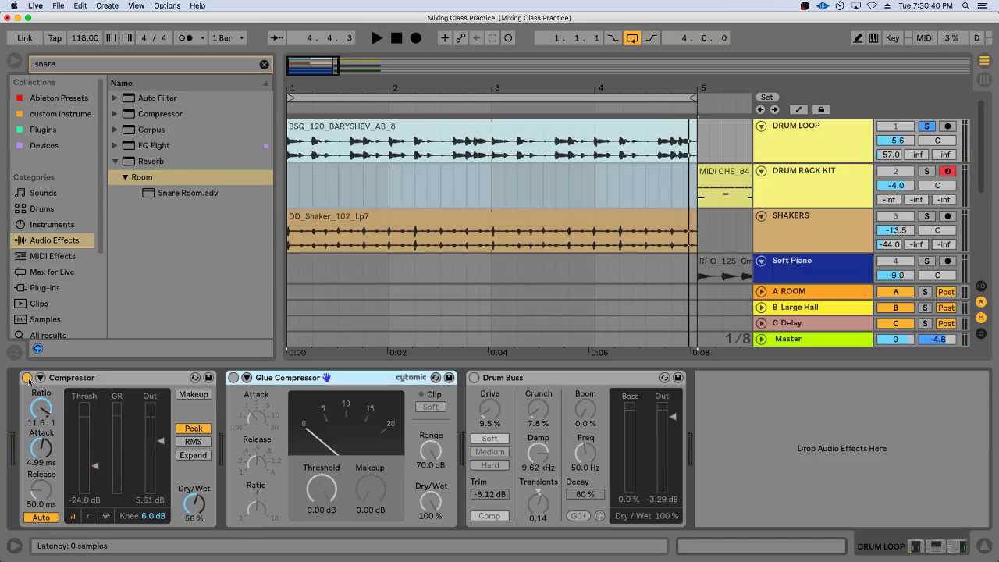
# Step: Turn on the Glue Compressor, and clear the browser search, leaving the Reverb folder collapsed
pyautogui.click(232, 378)
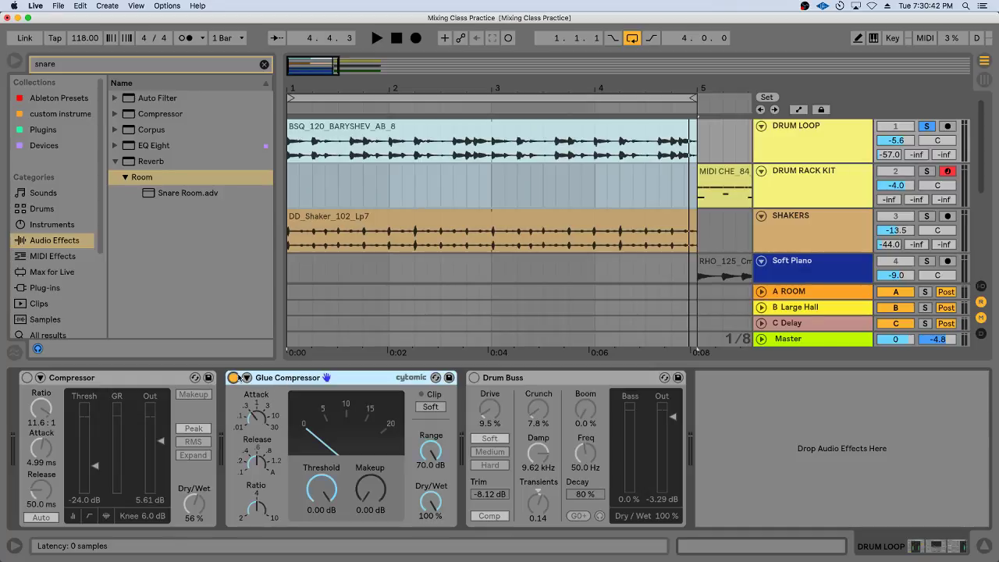
pyautogui.click(266, 66)
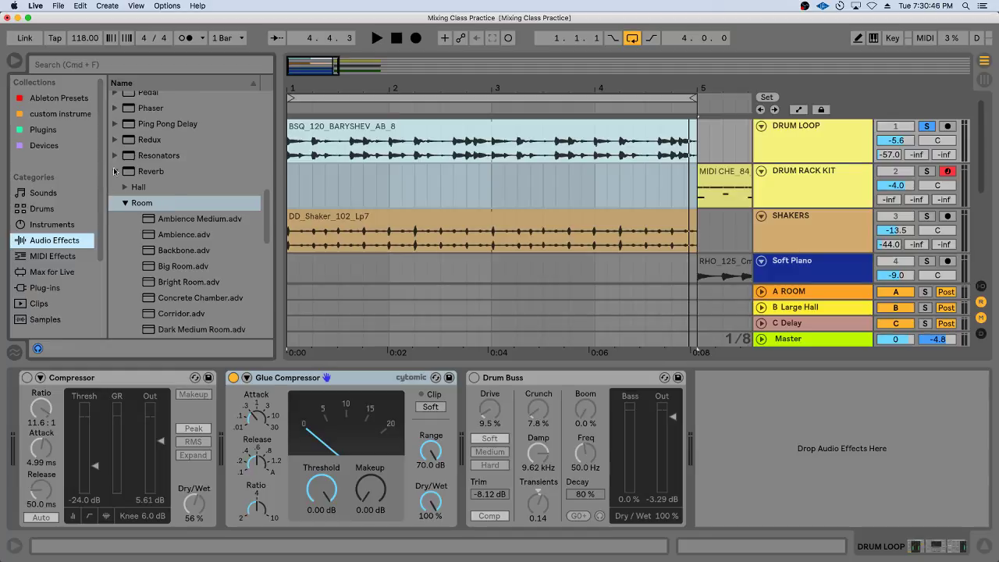
pyautogui.click(116, 173)
pyautogui.click(272, 379)
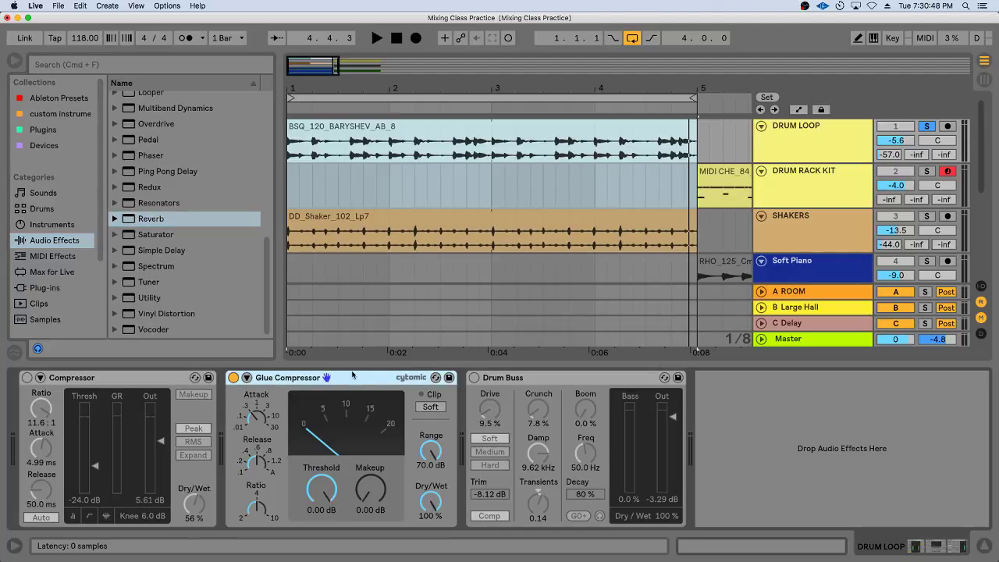
# Step: Set the Glue Compressor's threshold to -5.71 dB and play the drum loop briefly
pyautogui.click(256, 419)
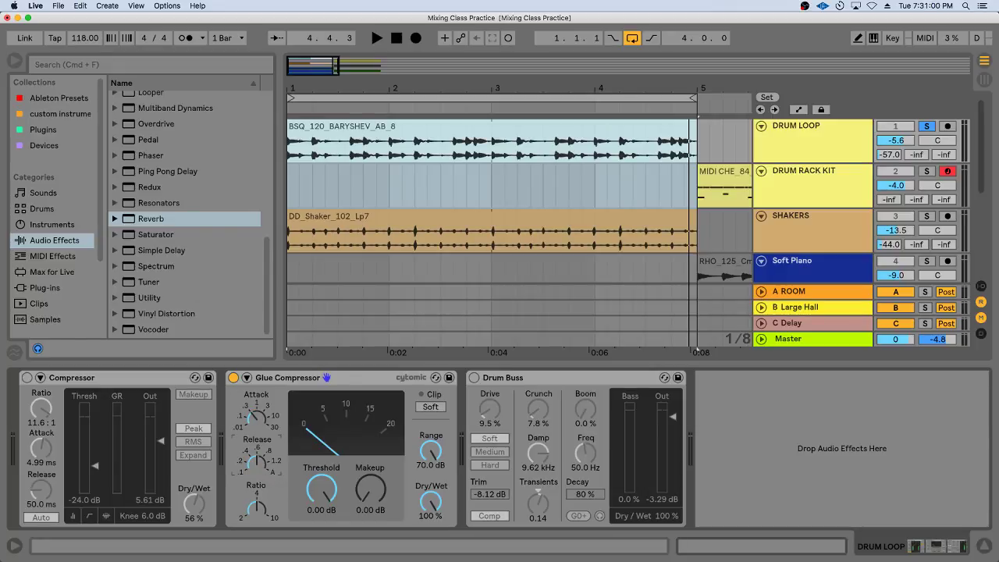
pyautogui.moveTo(321, 489); pyautogui.dragTo(355, 454)
pyautogui.press('space')
pyautogui.click(416, 380)
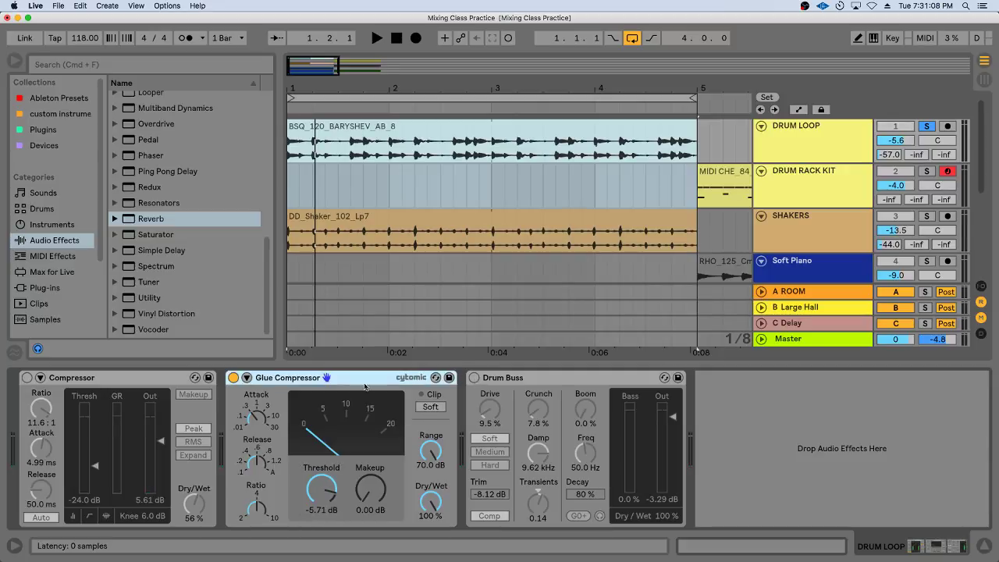
# Step: Turn off the Glue Compressor and turn on the Drum Buss with its drive at 14%
pyautogui.click(233, 378)
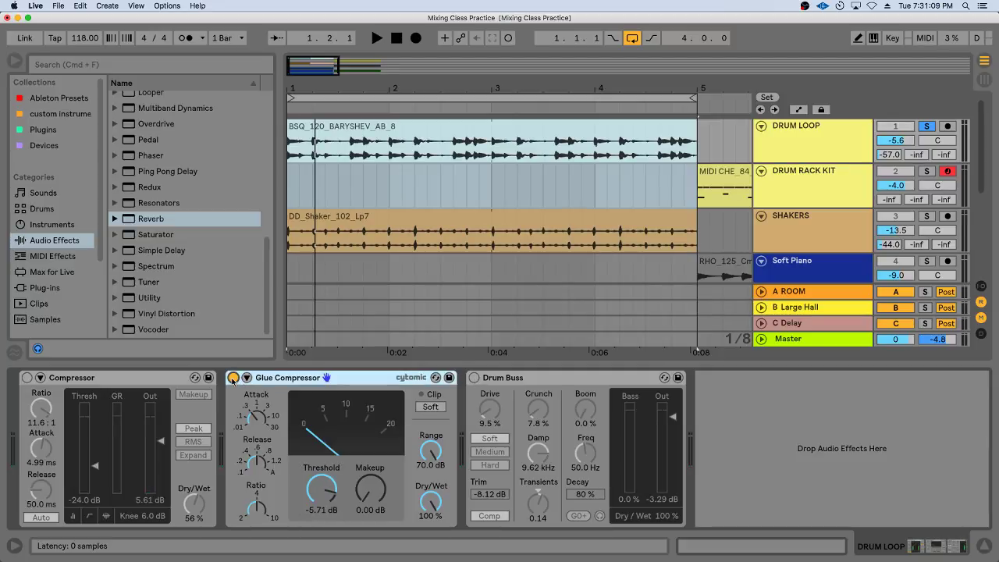
pyautogui.click(523, 378)
pyautogui.click(474, 378)
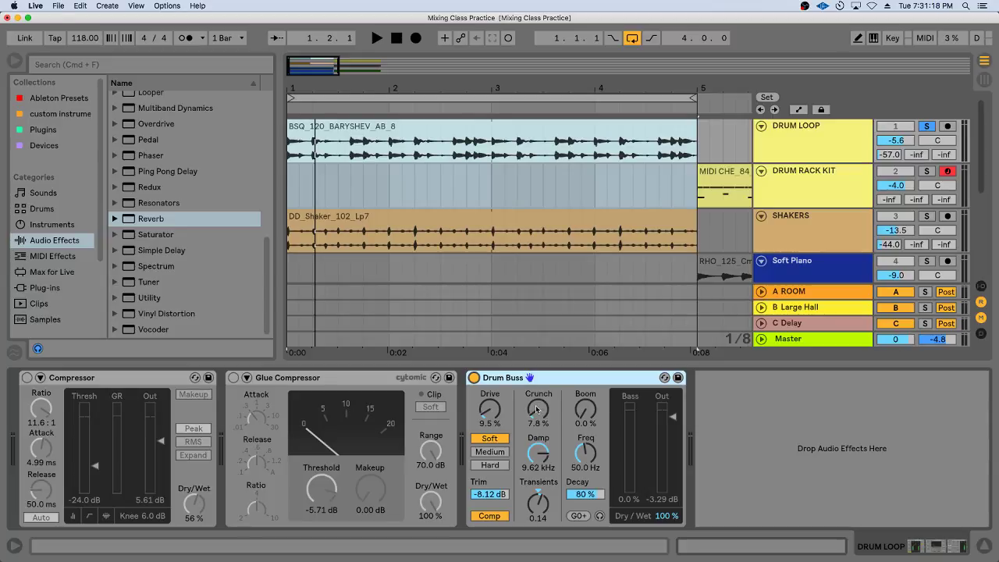
pyautogui.click(498, 412)
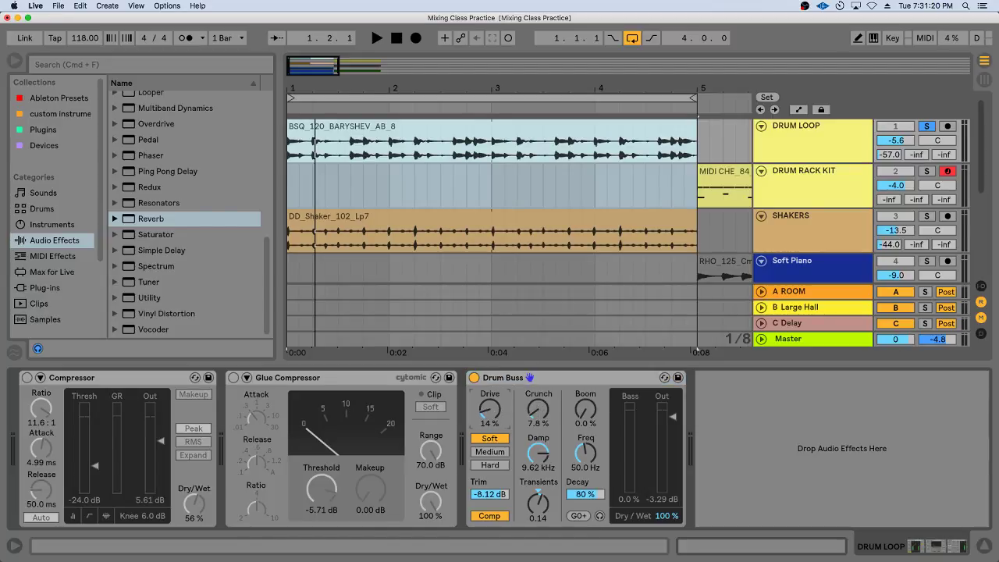
pyautogui.moveTo(498, 412); pyautogui.dragTo(519, 417)
# Step: Play the drum loop through the Drum Buss and set its transients to 0.19
pyautogui.press('space')
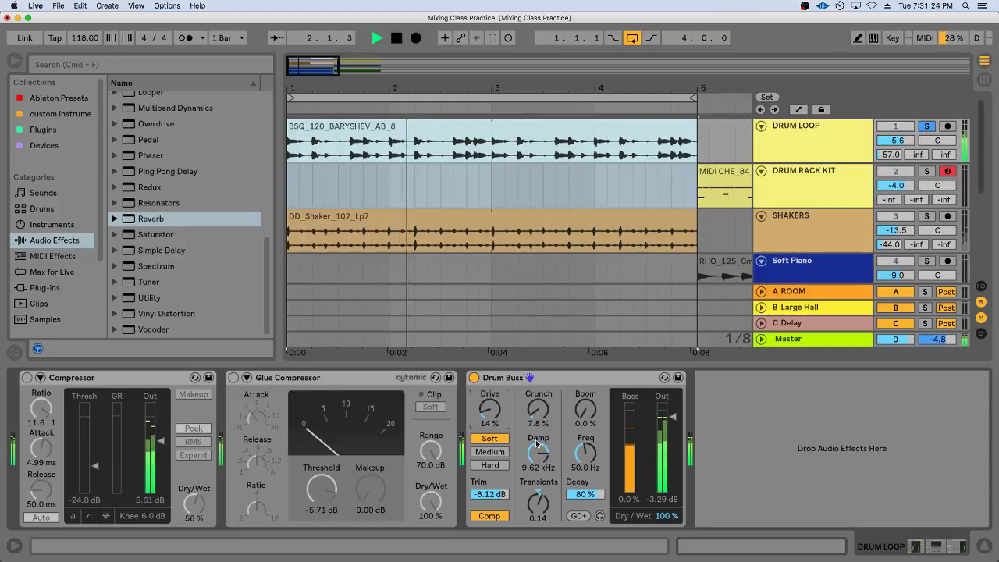
pyautogui.press('space')
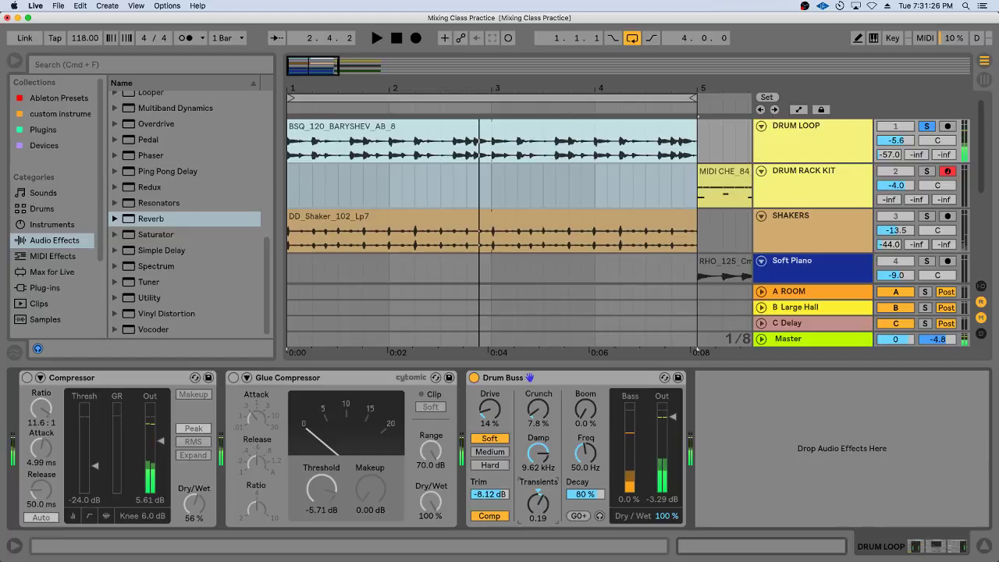
pyautogui.moveTo(537, 507); pyautogui.dragTo(543, 481)
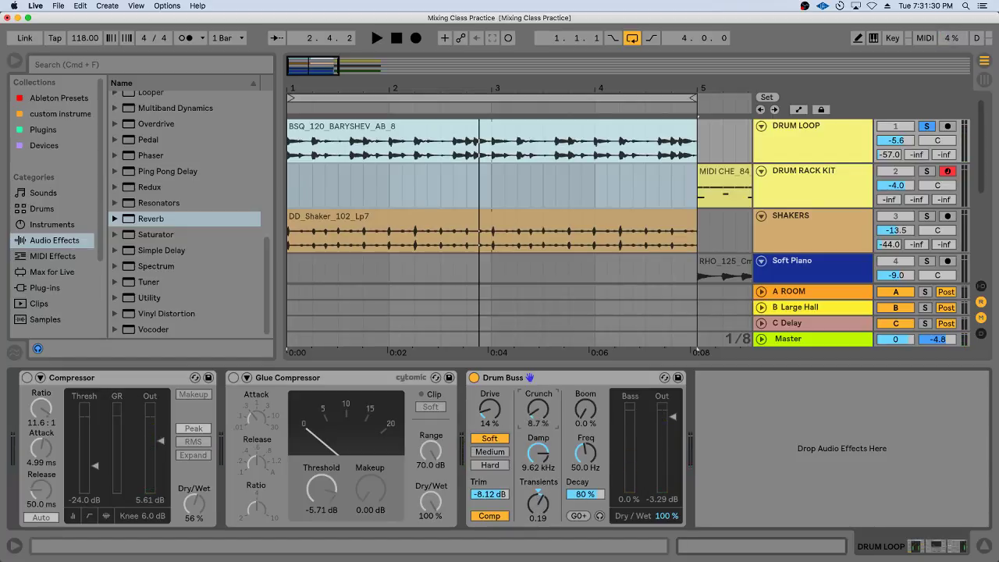
# Step: Set the Drum Buss's crunch to 34% and drive to 23% while listening to the drum loop
pyautogui.moveTo(537, 409); pyautogui.dragTo(538, 377)
pyautogui.press('space')
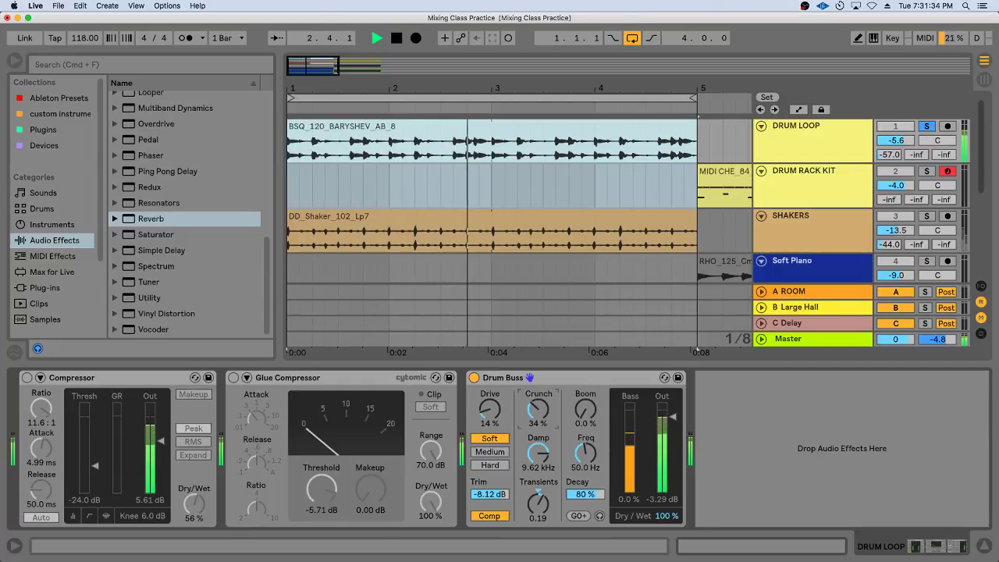
pyautogui.moveTo(489, 409); pyautogui.dragTo(489, 395)
pyautogui.press('space')
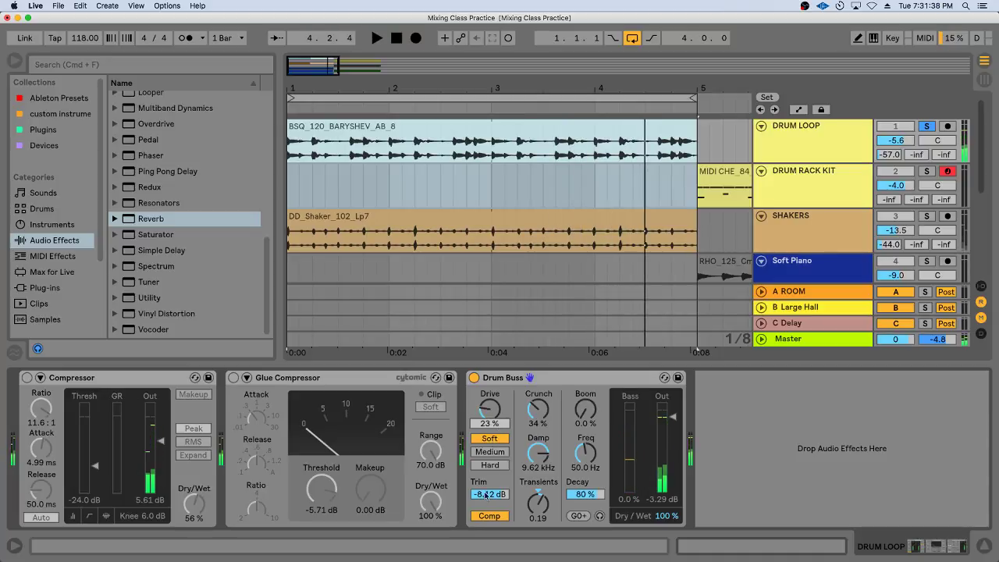
# Step: Toggle the Drum Buss's Comp option, leaving it on, and lower the output level to -7.74 dB
pyautogui.click(489, 516)
pyautogui.click(491, 517)
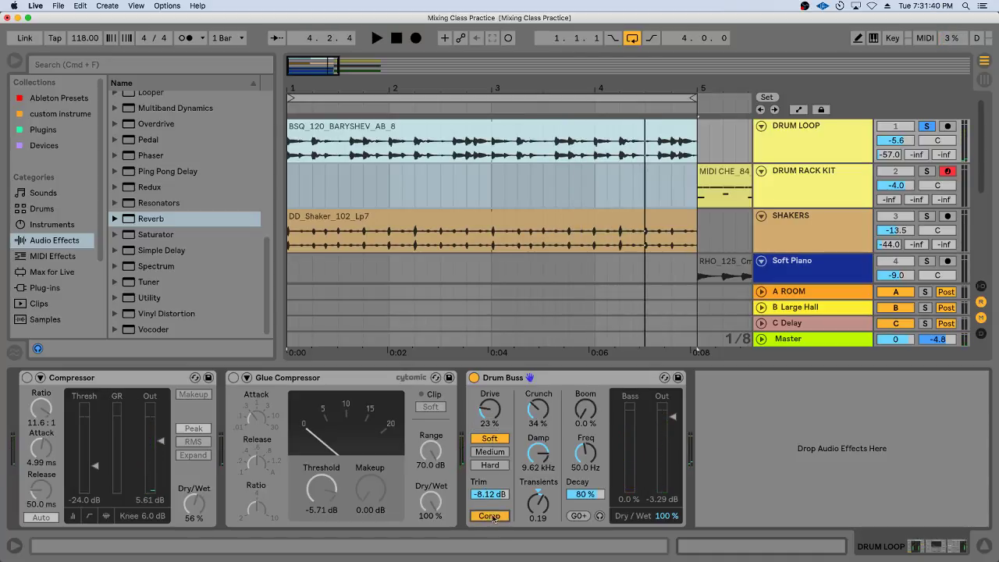
pyautogui.click(491, 516)
pyautogui.click(491, 516)
pyautogui.moveTo(490, 494); pyautogui.dragTo(489, 504)
pyautogui.moveTo(674, 418); pyautogui.dragTo(673, 427)
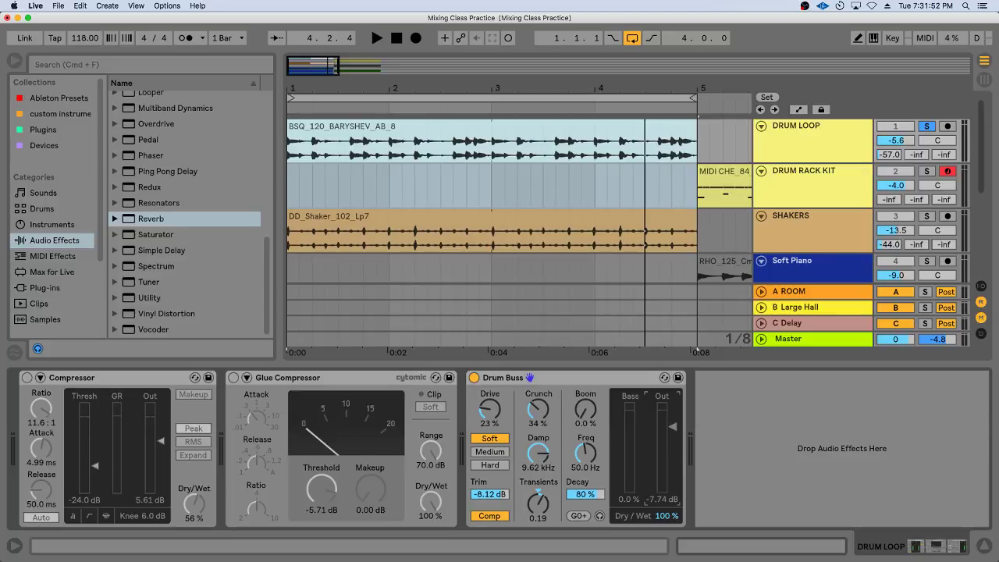
# Step: Turn off the Drum Buss and switch to the slide presentation, showing the Saturation slide
pyautogui.click(473, 377)
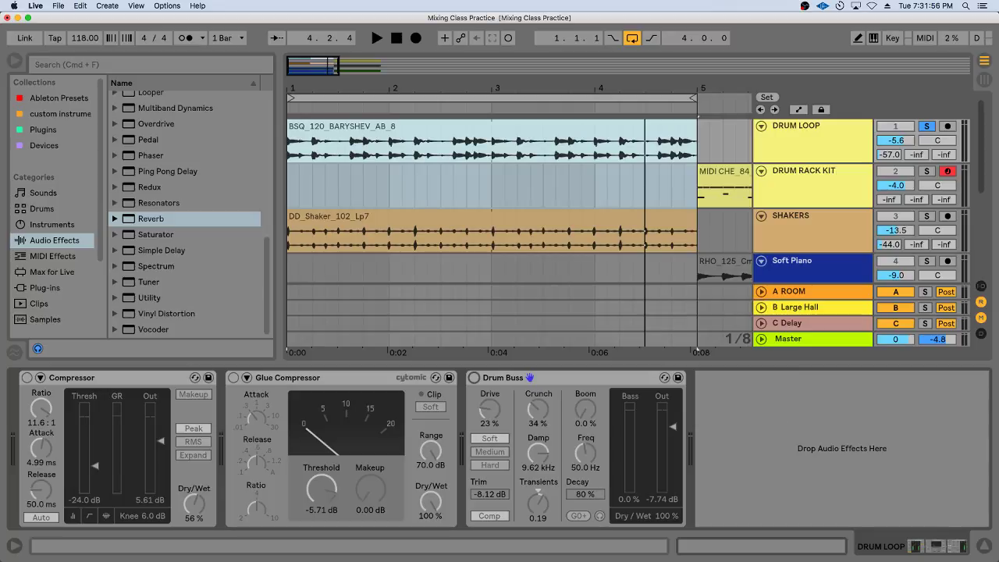
pyautogui.click(582, 377)
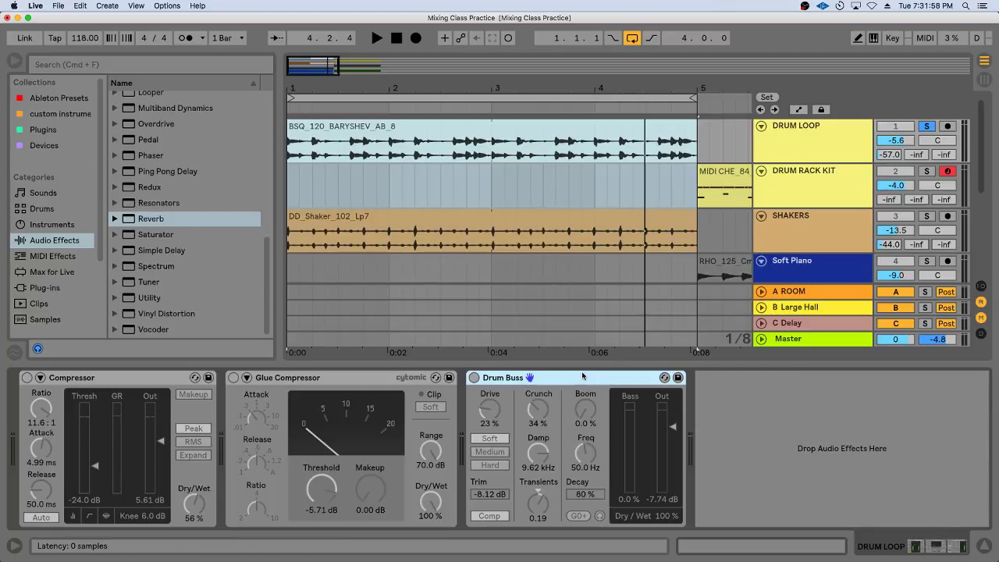
pyautogui.scroll(-3, 590, 246)
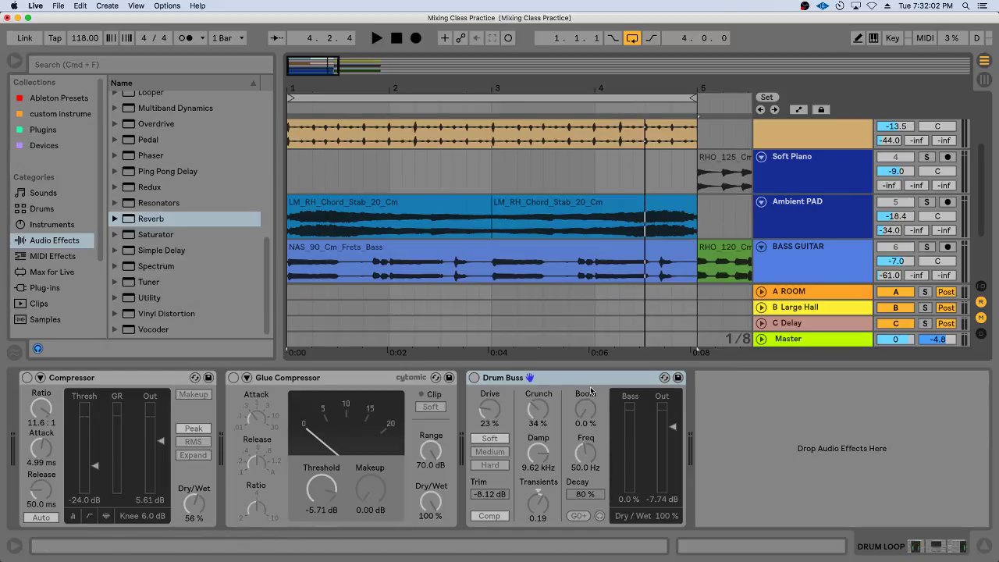
pyautogui.click(703, 397)
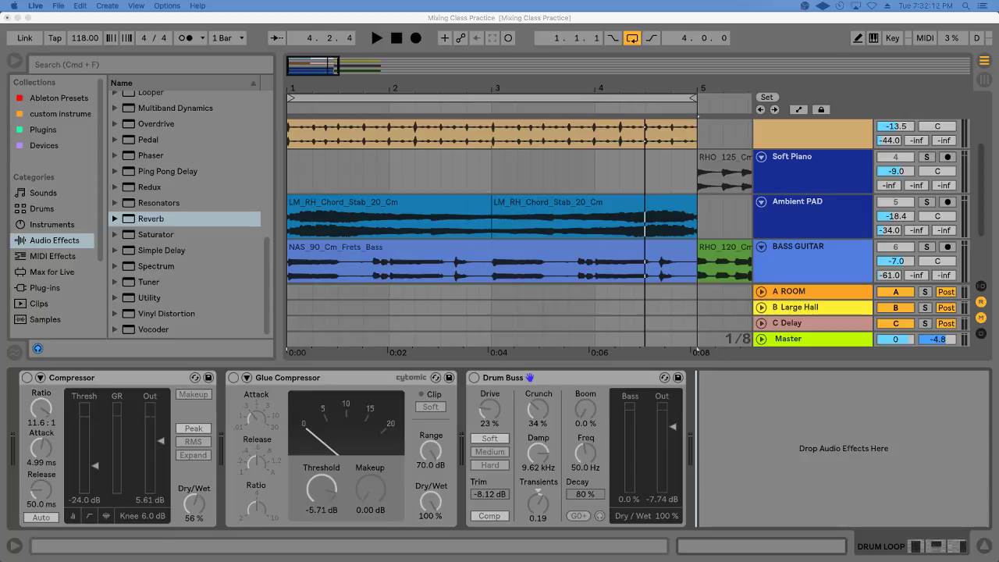
pyautogui.hotkey('ctrl', 'Right')
pyautogui.click(540, 321)
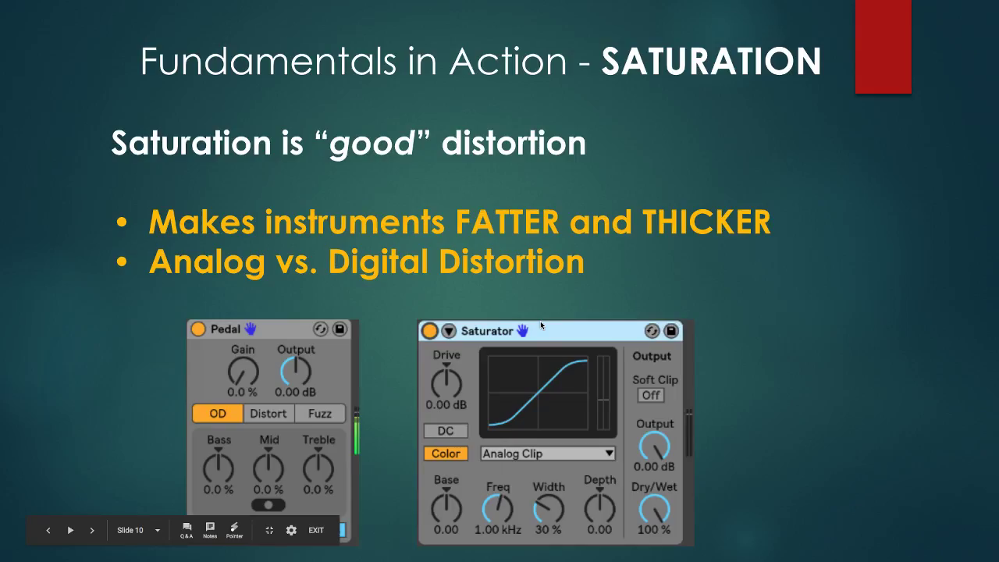
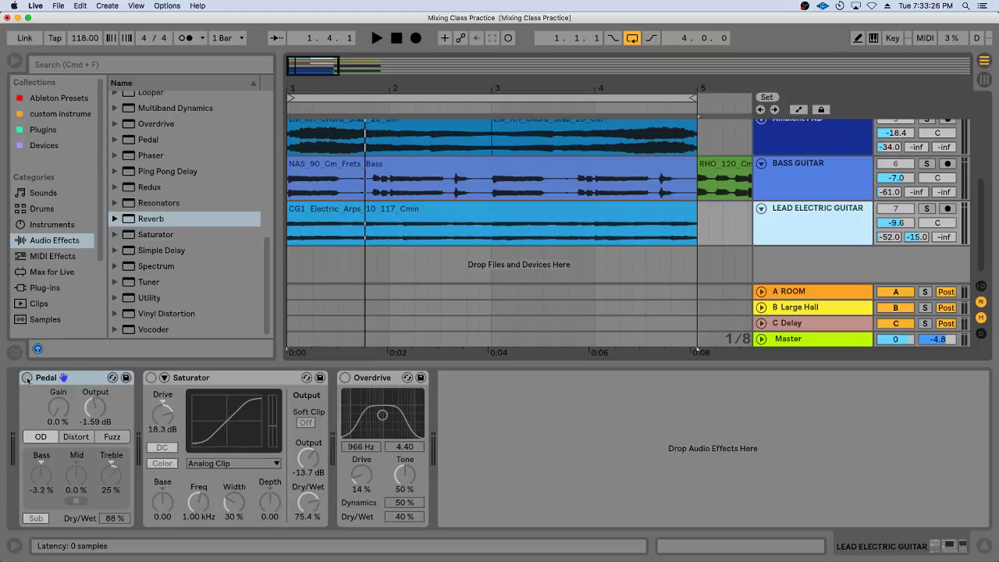
# Step: Turn on the Pedal on the Lead Electric Guitar track, solo the track and play the guitar loop
pyautogui.click(320, 218)
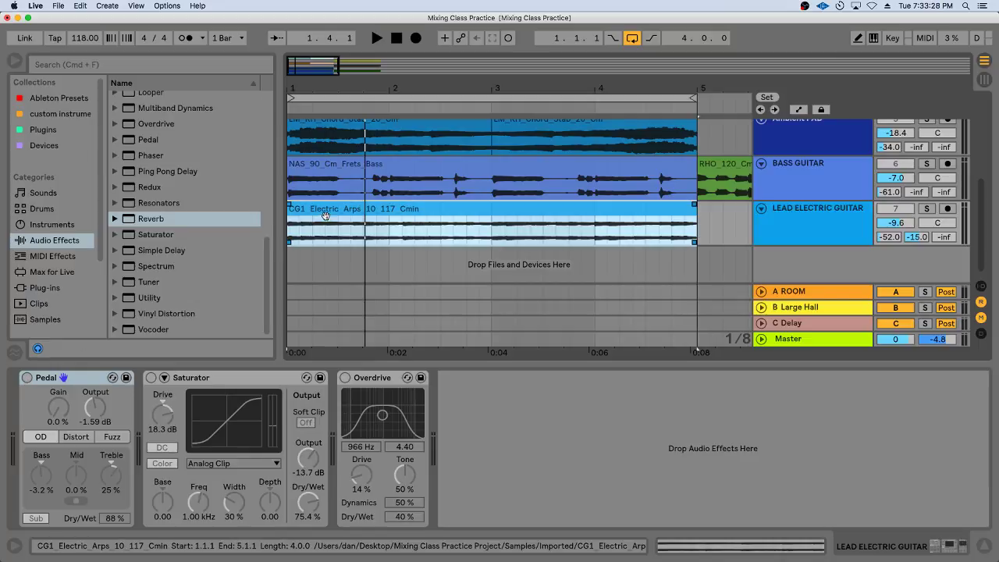
pyautogui.press('space')
pyautogui.click(27, 377)
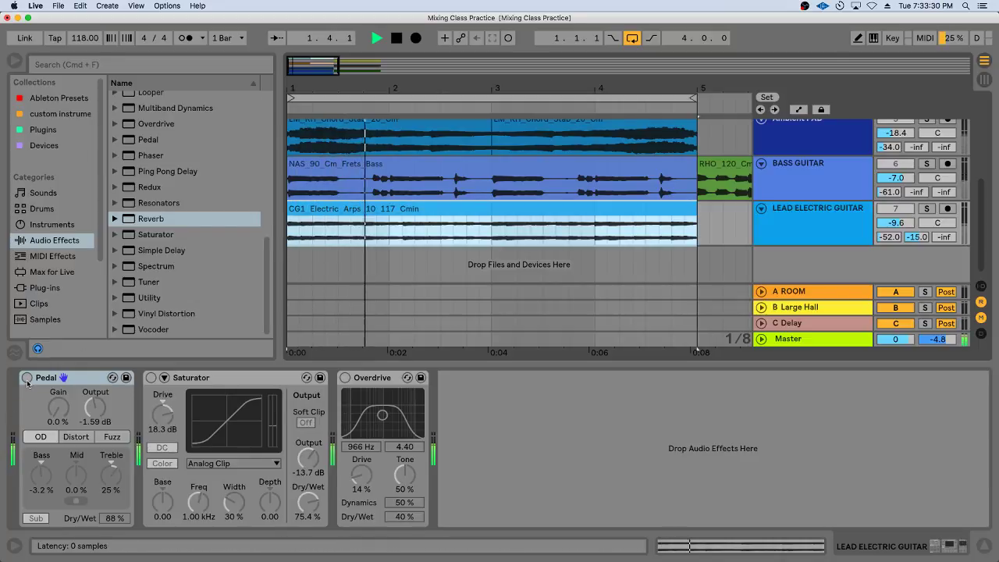
pyautogui.click(422, 297)
pyautogui.press('space')
pyautogui.click(925, 208)
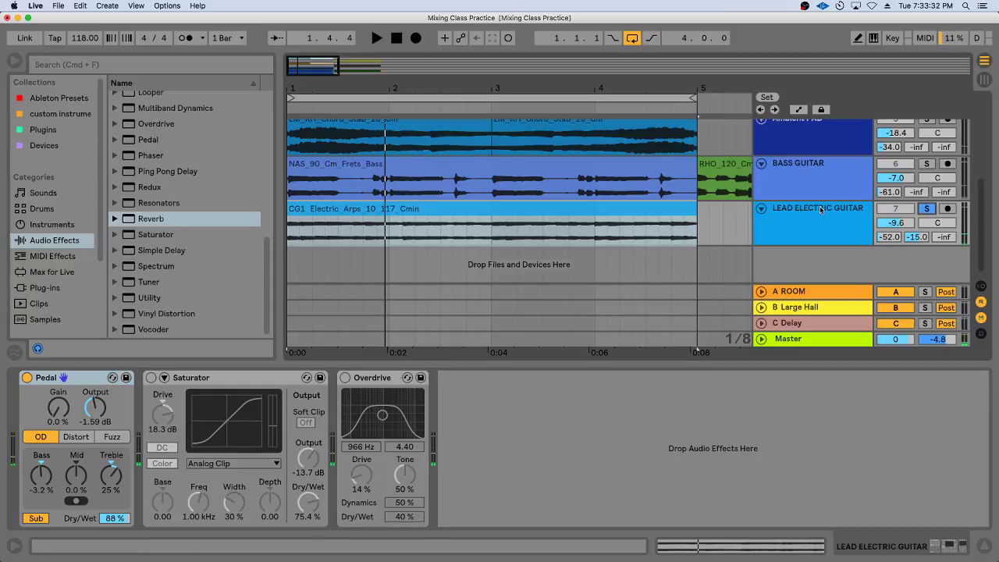
pyautogui.press('space')
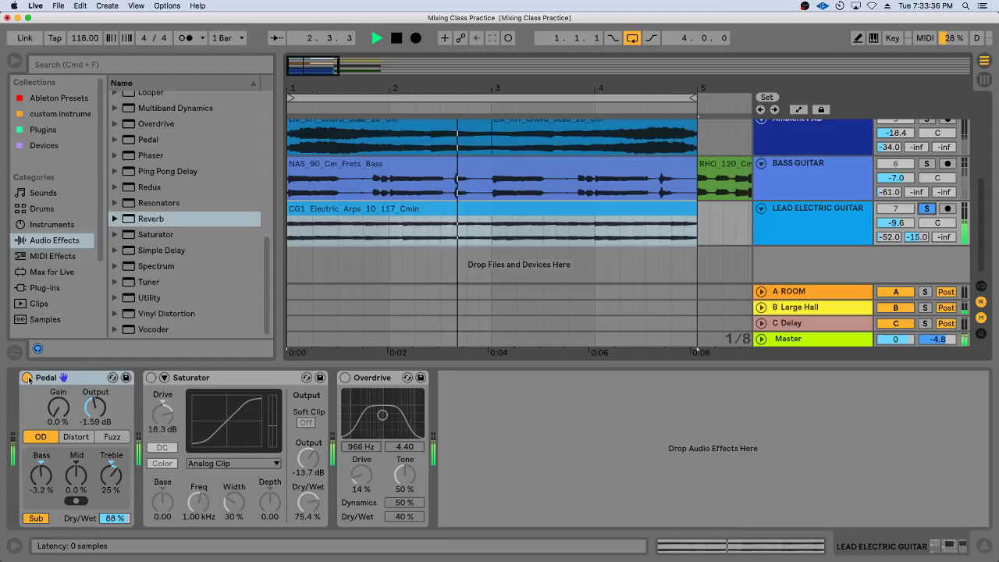
# Step: Compare the guitar loop with the Pedal off and on, leaving the Pedal on and playback stopped
pyautogui.click(27, 378)
pyautogui.click(334, 235)
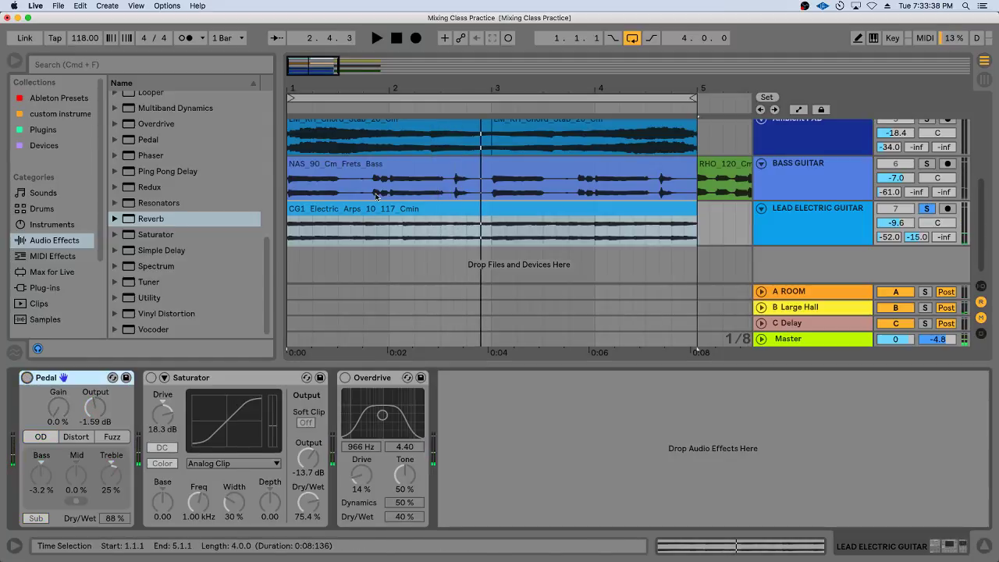
pyautogui.press('space')
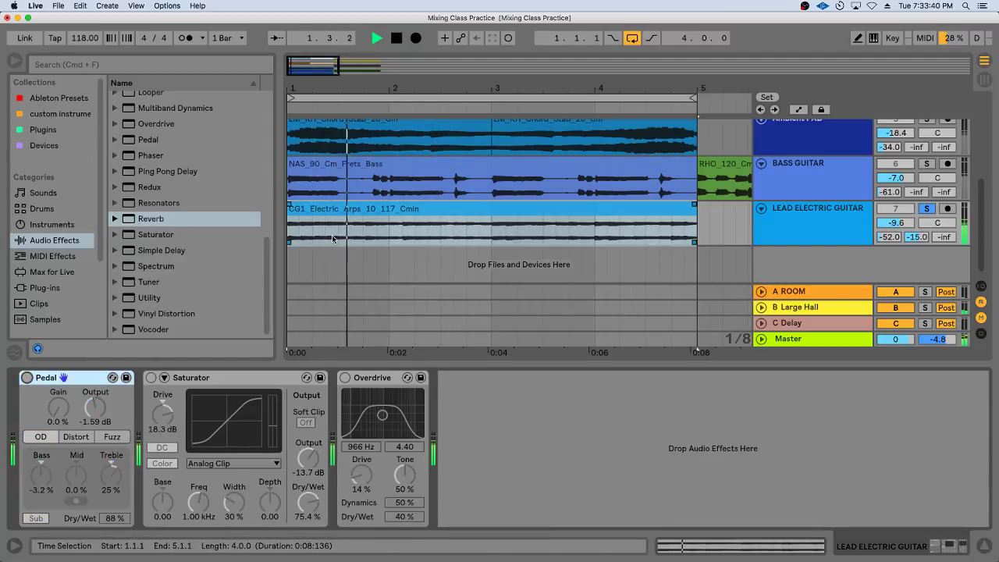
pyautogui.click(27, 378)
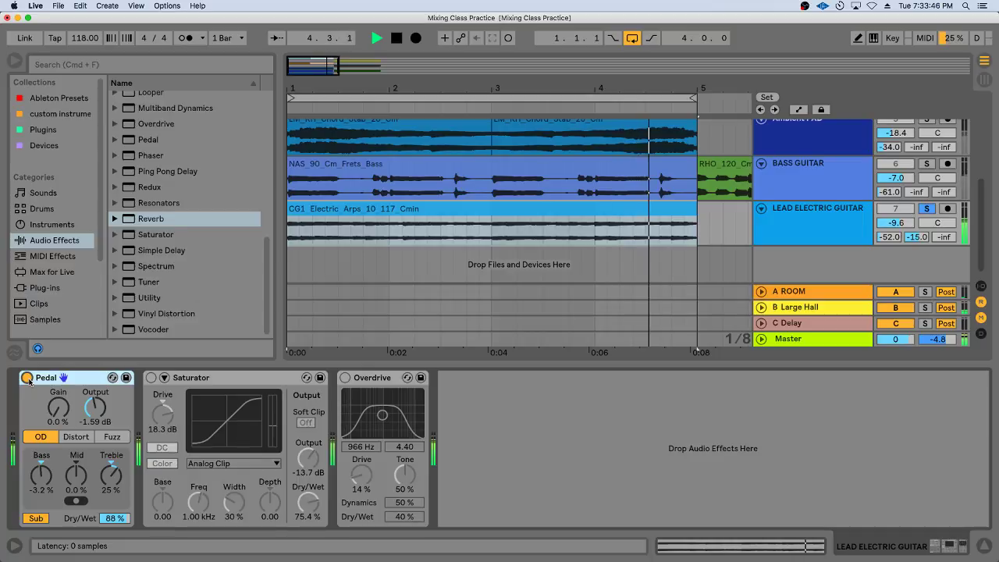
pyautogui.press('space')
# Step: Set the Pedal's bass to -32%, treble to 30% and output to -1.90 dB, toggling Sub and leaving it on
pyautogui.moveTo(41, 474); pyautogui.dragTo(108, 468)
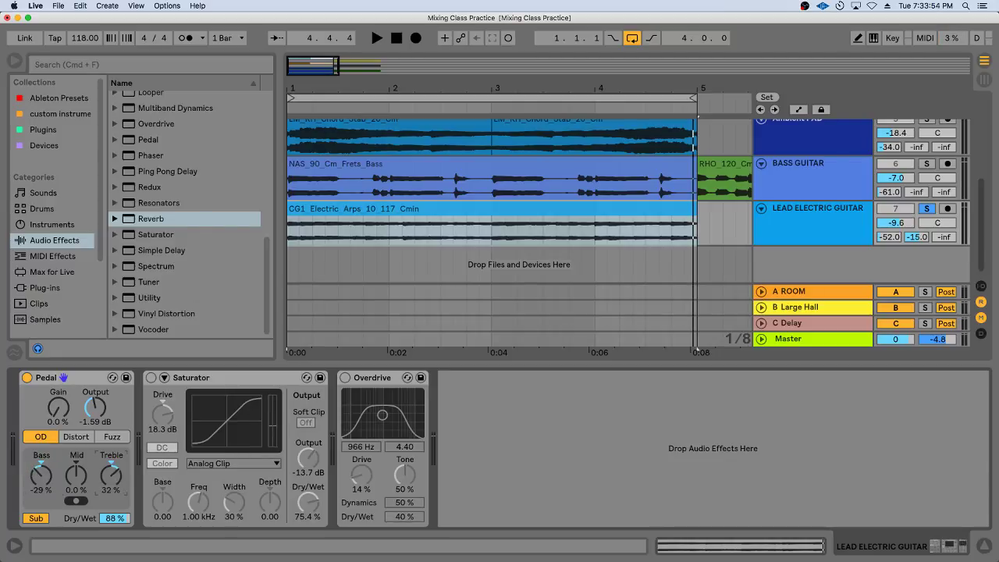
pyautogui.click(37, 518)
pyautogui.click(35, 519)
pyautogui.click(34, 520)
pyautogui.click(32, 521)
pyautogui.click(43, 476)
# Step: Try the Pedal's Distort and Fuzz modes, comparing them with OD on the playing guitar loop, and leave OD selected
pyautogui.click(75, 436)
pyautogui.click(111, 437)
pyautogui.click(76, 437)
pyautogui.click(43, 437)
pyautogui.click(75, 437)
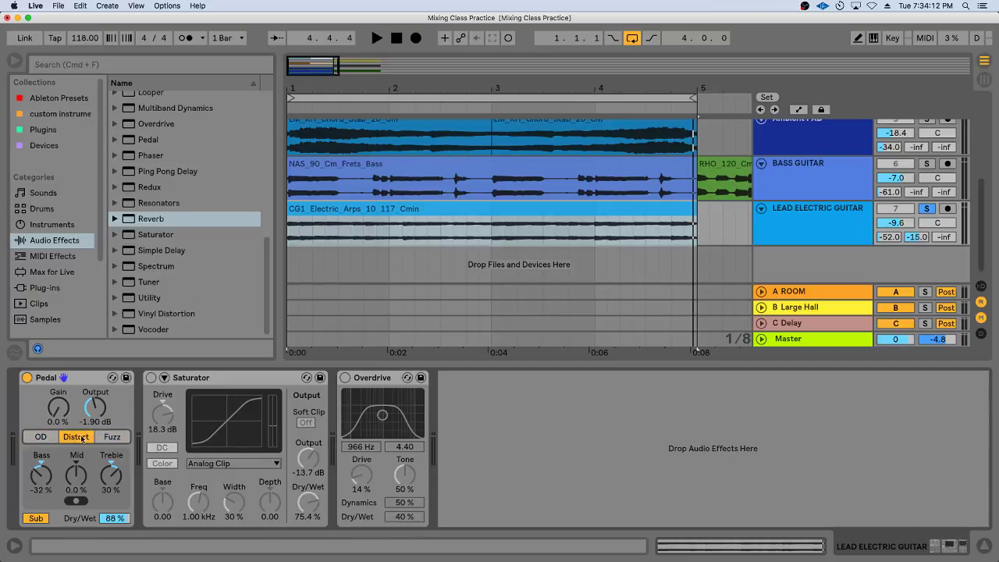
pyautogui.click(111, 437)
pyautogui.press('space')
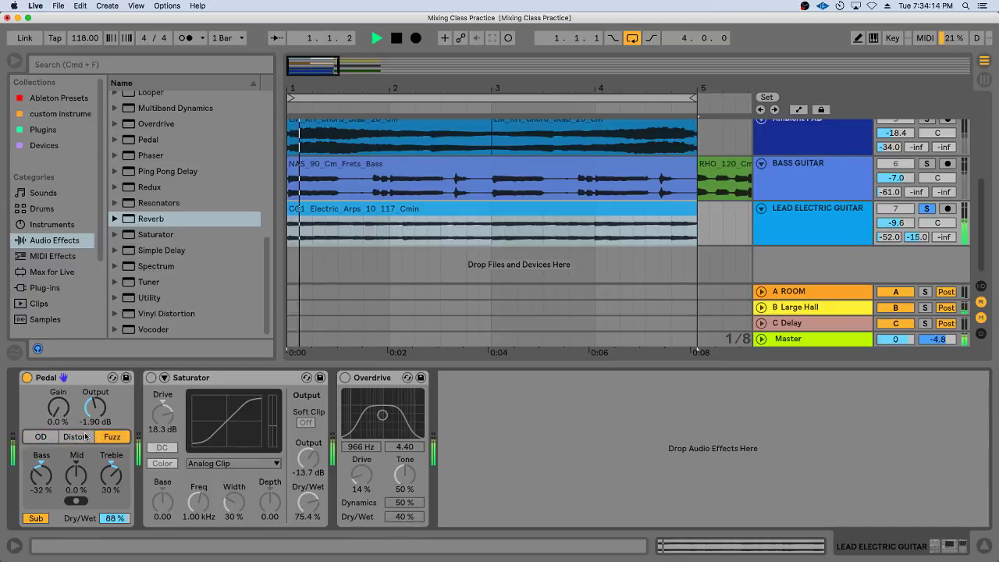
pyautogui.click(76, 437)
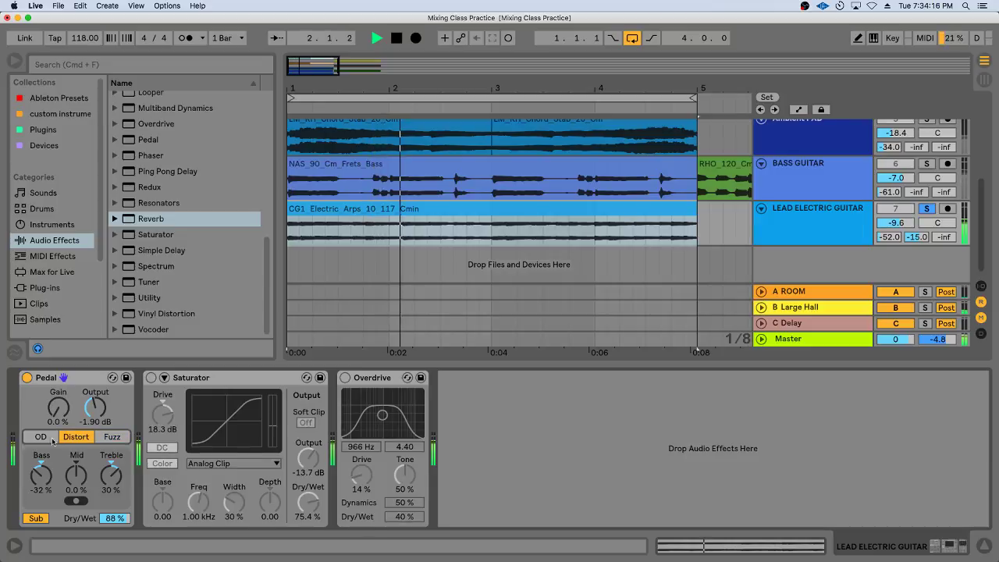
pyautogui.click(40, 437)
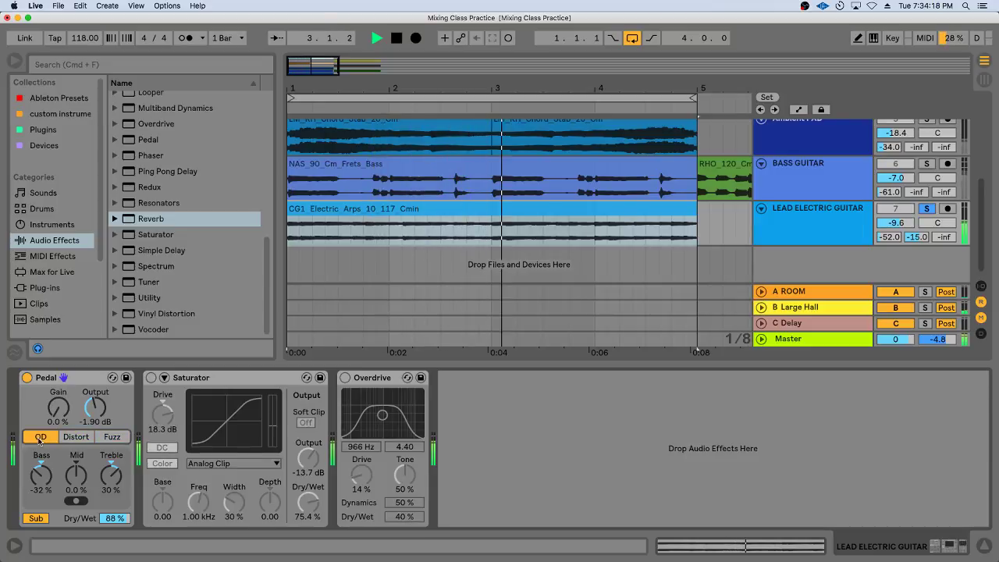
pyautogui.press('space')
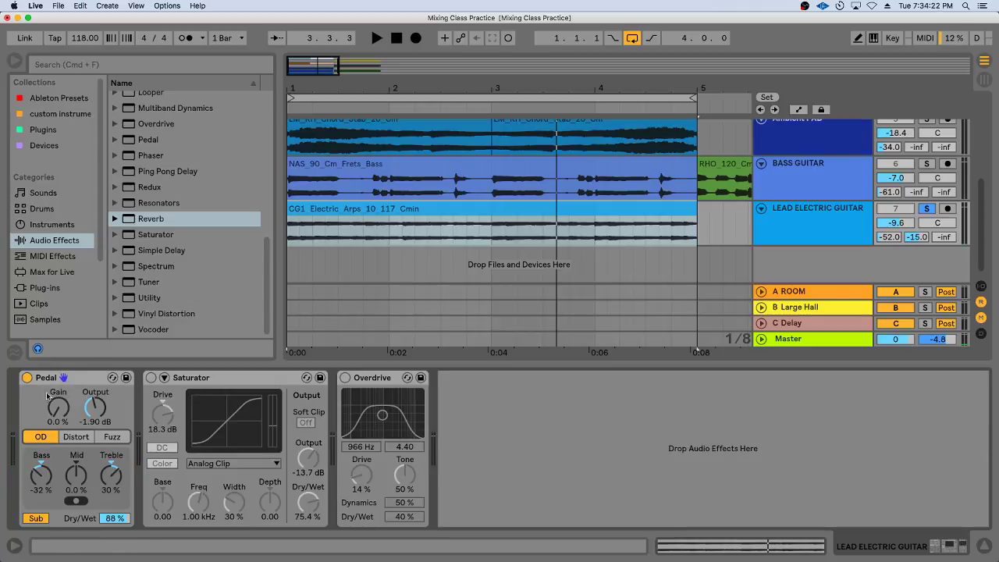
# Step: Turn off the Pedal and select the Saturator on the guitar track
pyautogui.click(26, 377)
pyautogui.click(176, 378)
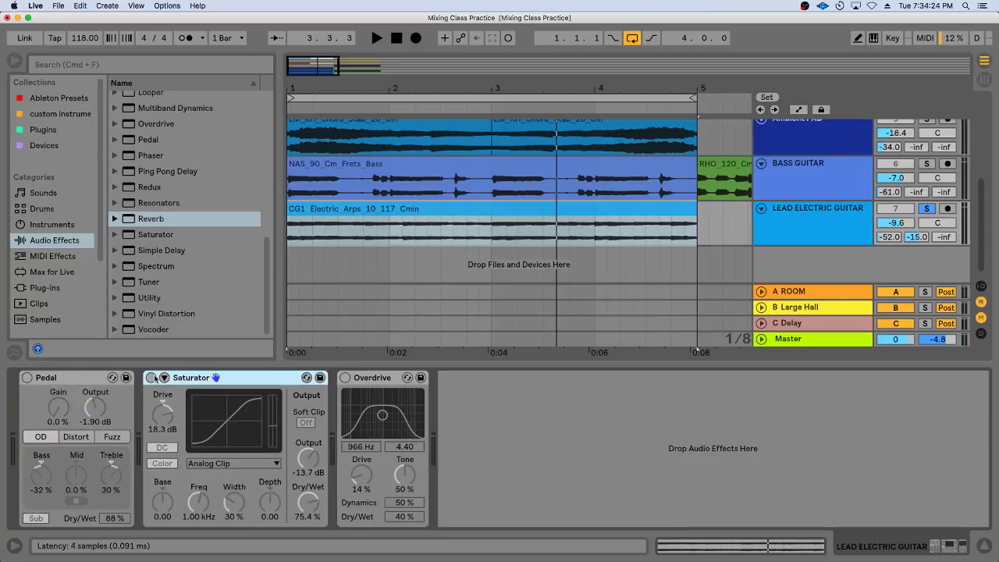
# Step: Compare the playing guitar loop with the Saturator on and off, leaving playback stopped and the Saturator off
pyautogui.click(151, 378)
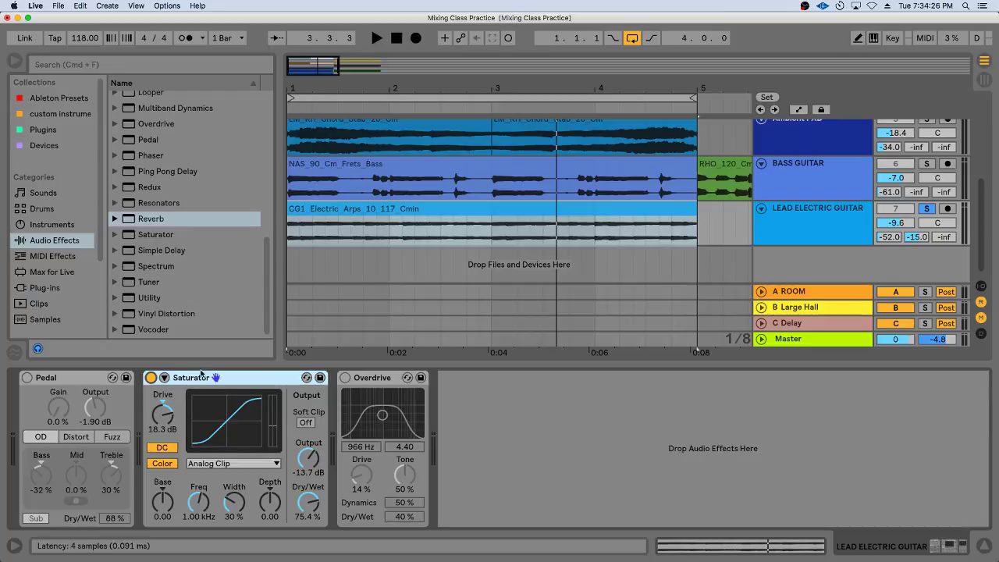
pyautogui.press('space')
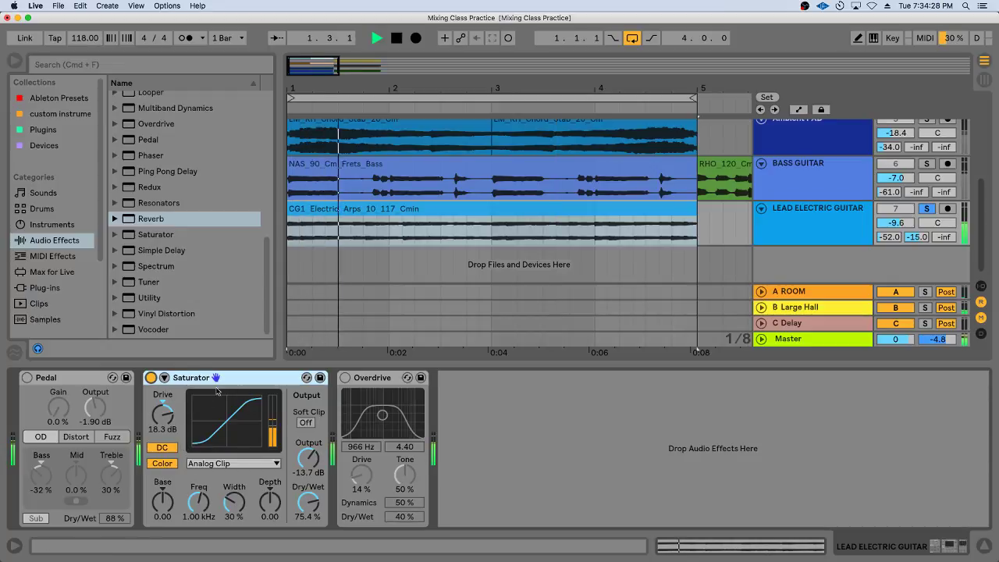
pyautogui.click(151, 378)
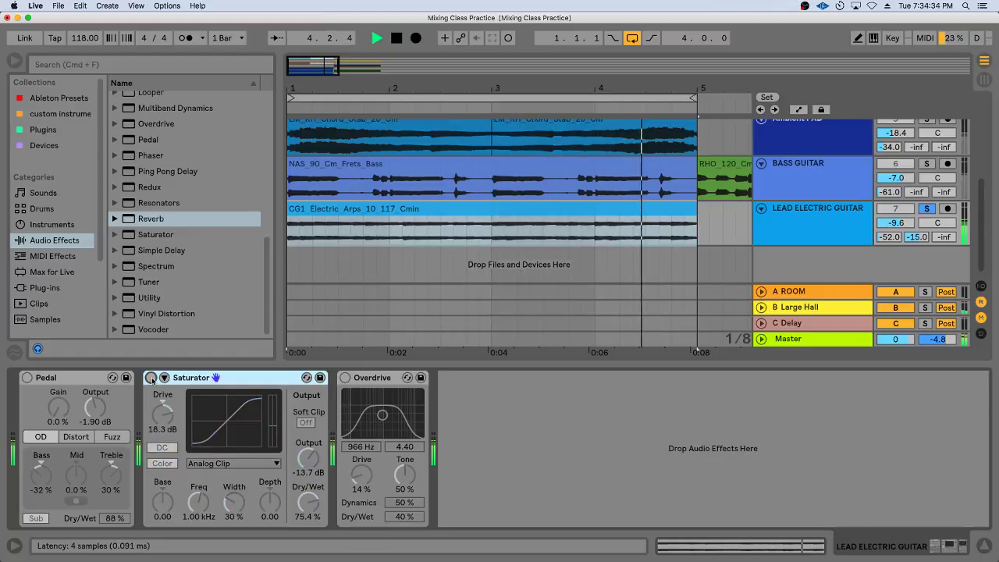
pyautogui.click(151, 377)
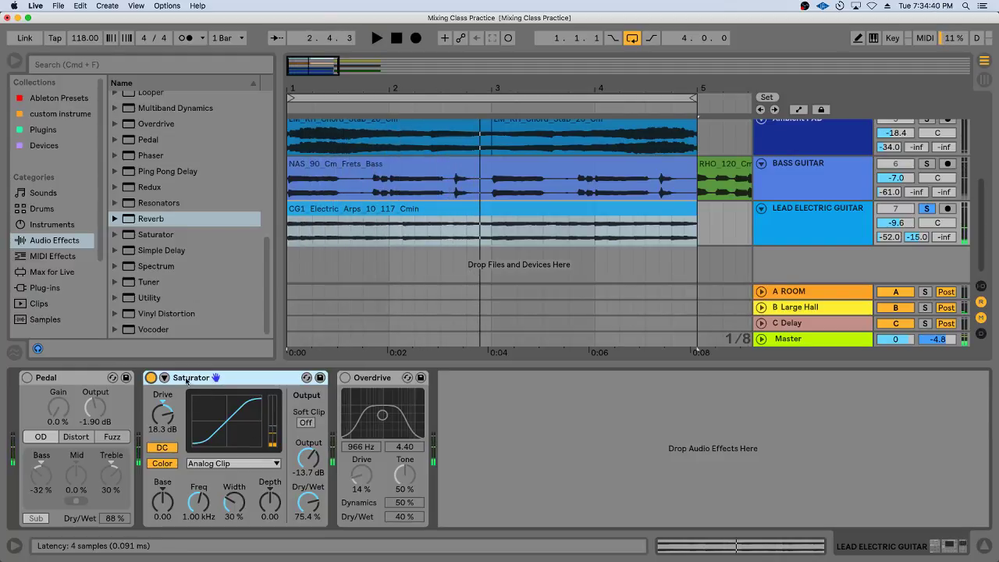
pyautogui.click(151, 378)
pyautogui.click(358, 379)
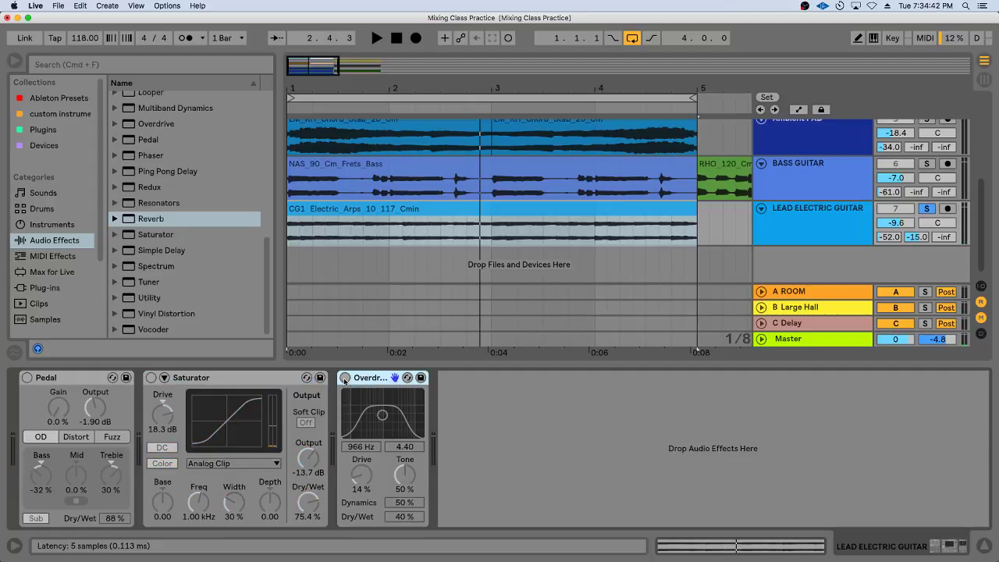
pyautogui.click(344, 378)
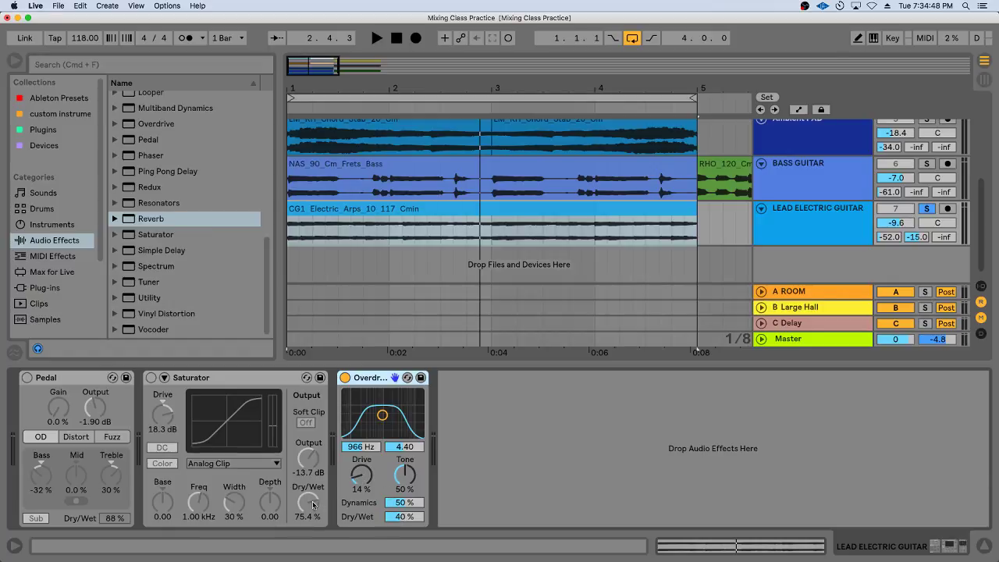
pyautogui.click(344, 378)
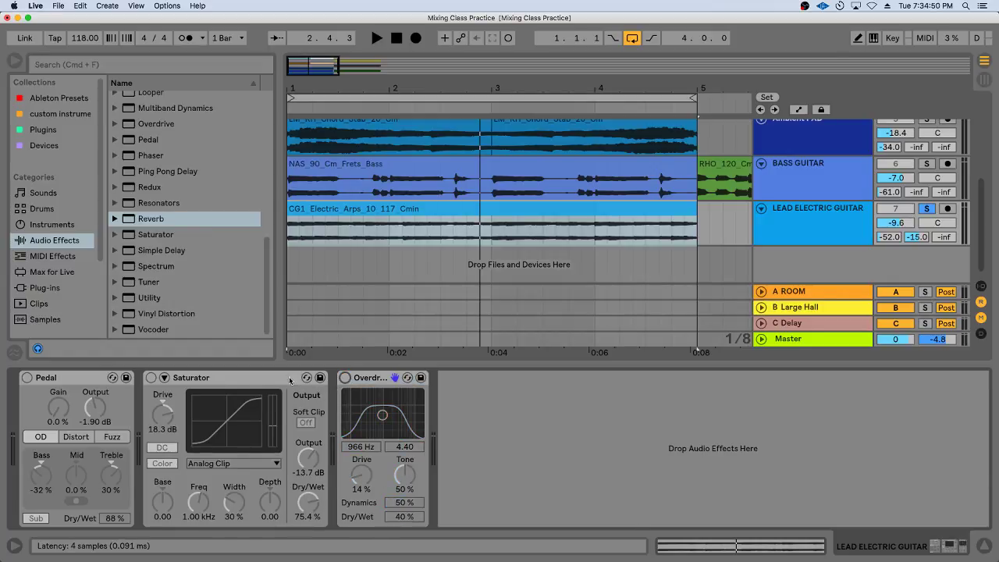
# Step: Set the Saturator's drive to 20.0 dB and dry/wet to 18.3%, and switch the device off again
pyautogui.click(153, 377)
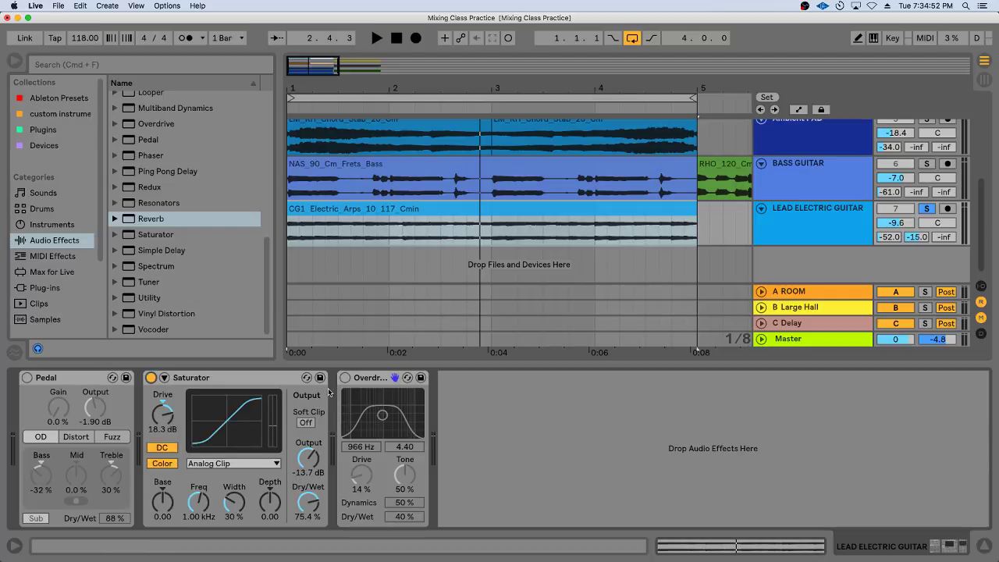
pyautogui.moveTo(299, 511)
pyautogui.mouseDown()
pyautogui.moveTo(298, 538)
pyautogui.moveTo(307, 509)
pyautogui.mouseUp()
pyautogui.moveTo(304, 503); pyautogui.dragTo(305, 518)
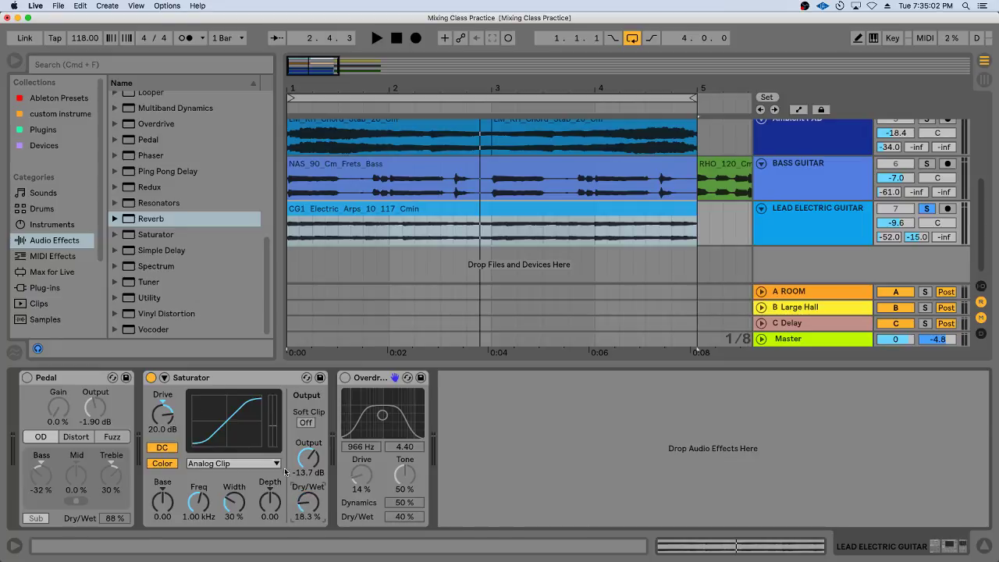
pyautogui.click(151, 377)
# Step: Turn on the Overdrive on the guitar track, trying its dry/wet at 100% and leaving it at 66%
pyautogui.click(344, 377)
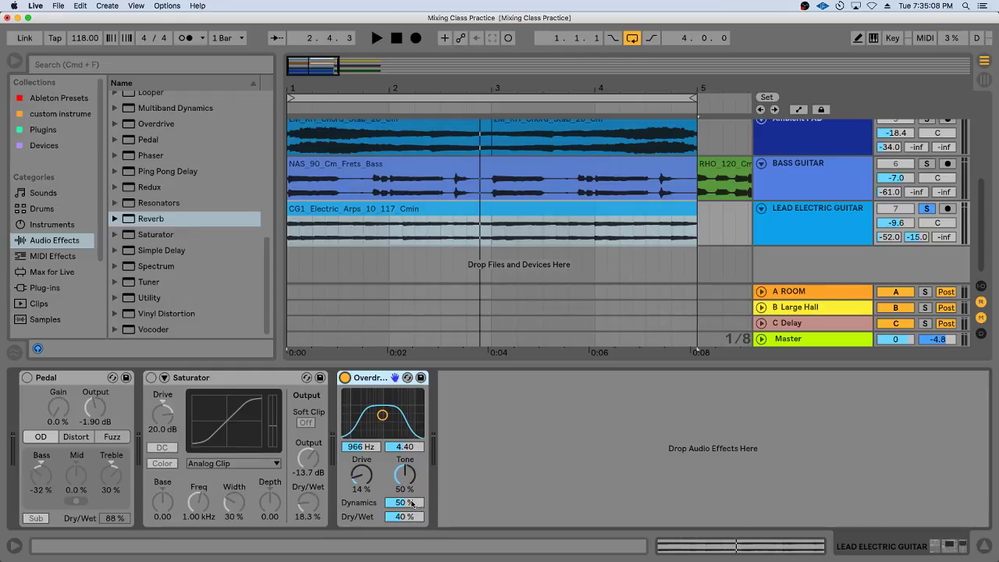
pyautogui.moveTo(405, 518); pyautogui.dragTo(405, 468)
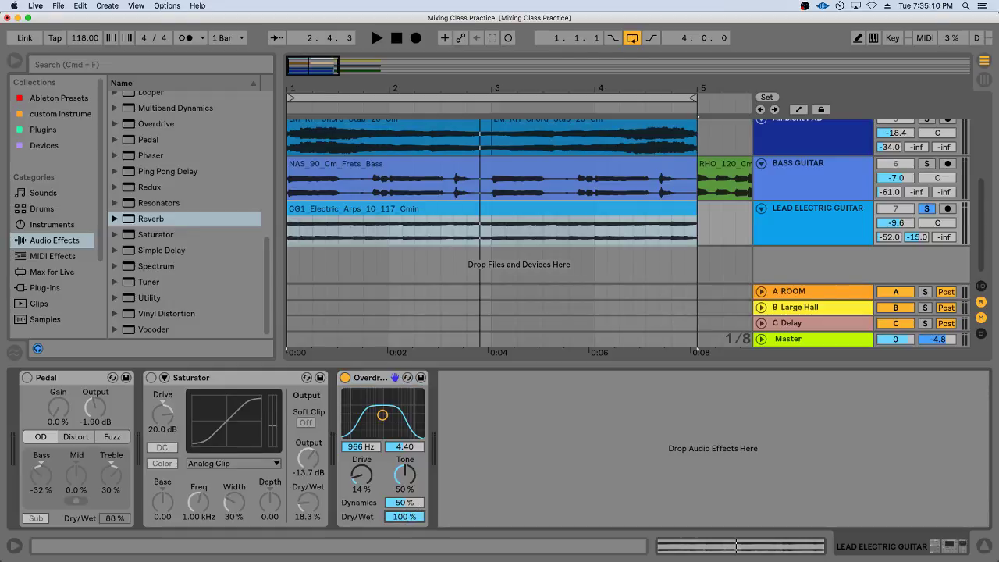
pyautogui.moveTo(397, 521); pyautogui.dragTo(397, 528)
# Step: Take the lead electric guitar and drum loop tracks out of solo so the whole mix is active
pyautogui.click(926, 209)
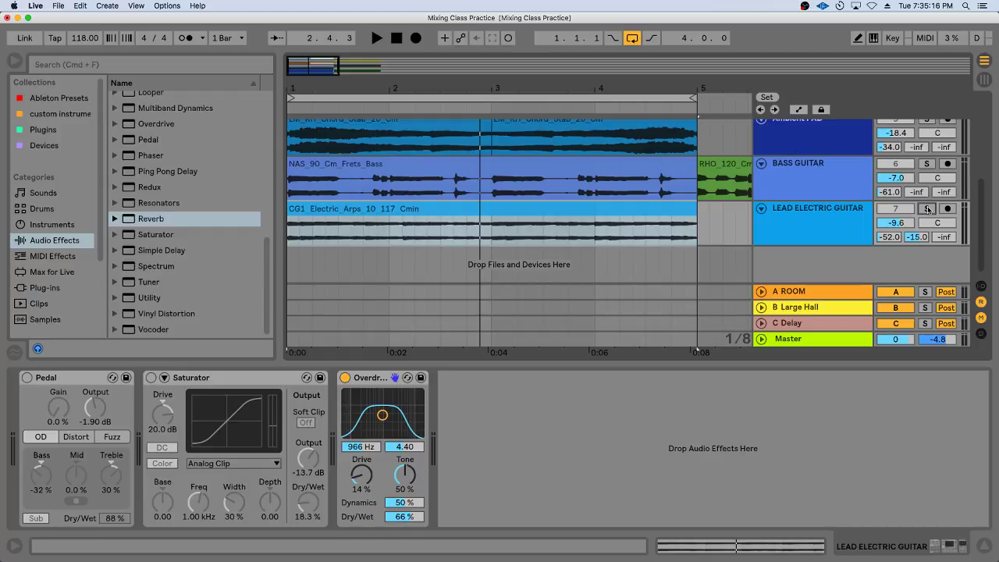
pyautogui.click(927, 209)
pyautogui.click(813, 187)
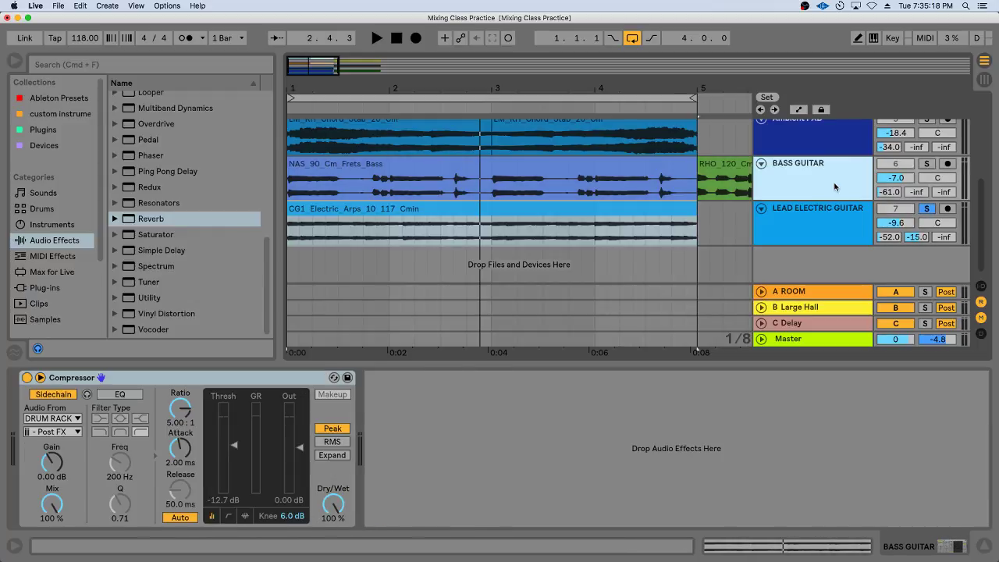
pyautogui.click(837, 217)
pyautogui.click(831, 178)
pyautogui.click(817, 206)
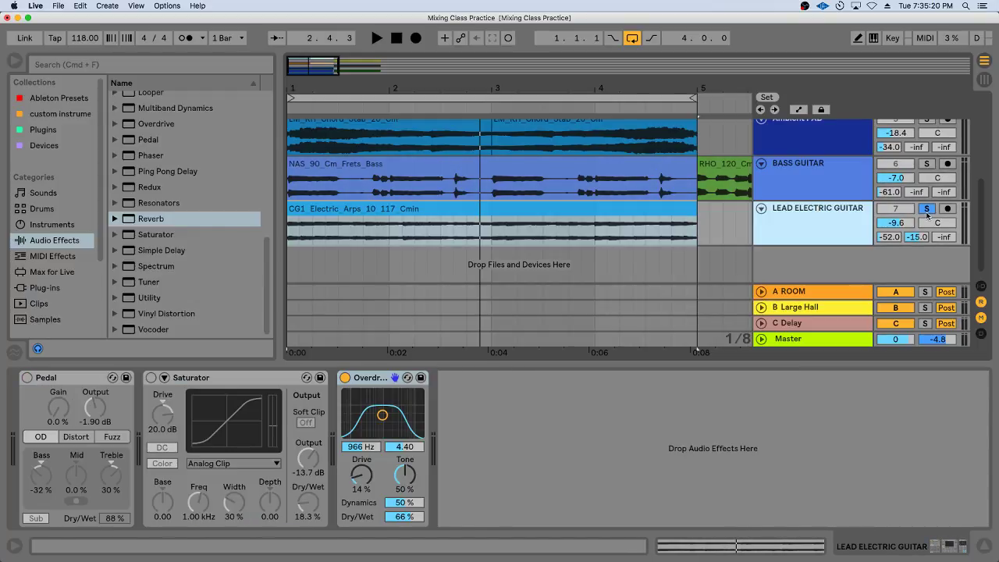
pyautogui.click(927, 209)
pyautogui.scroll(5, 811, 215)
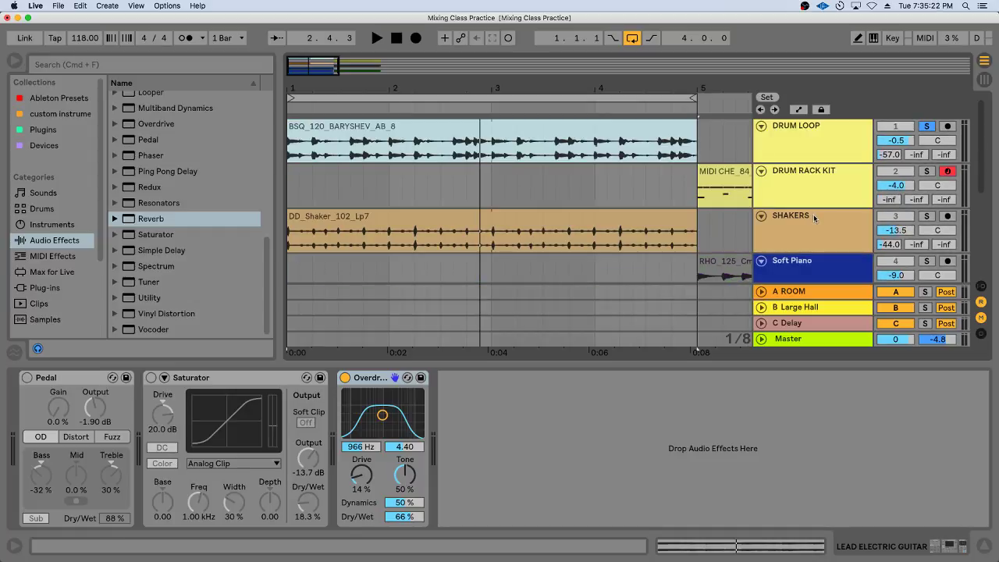
pyautogui.scroll(-5, 834, 193)
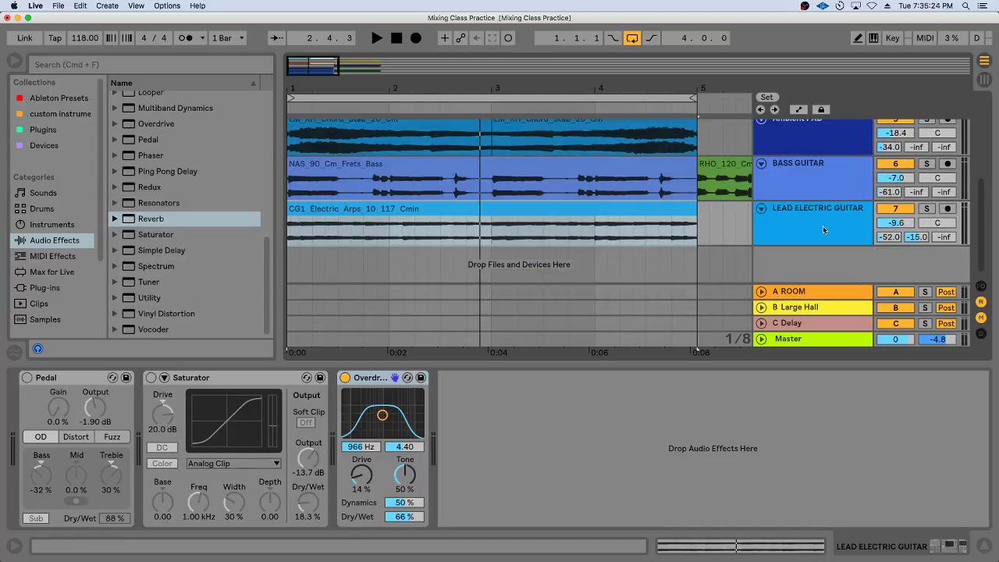
# Step: Turn off the Overdrive on the lead electric guitar track and make the browser slightly narrower
pyautogui.click(783, 227)
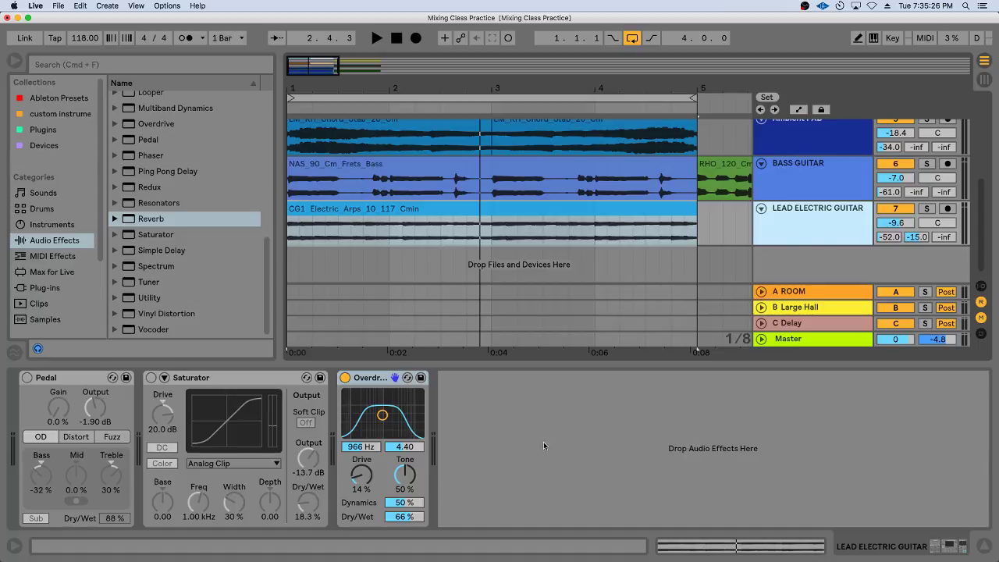
pyautogui.scroll(5, 548, 180)
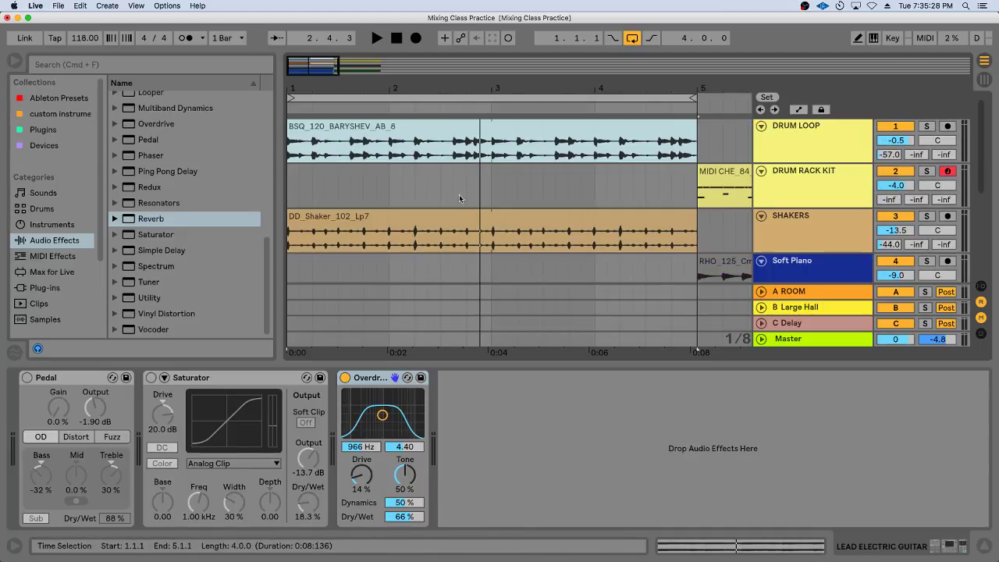
pyautogui.scroll(-5, 539, 189)
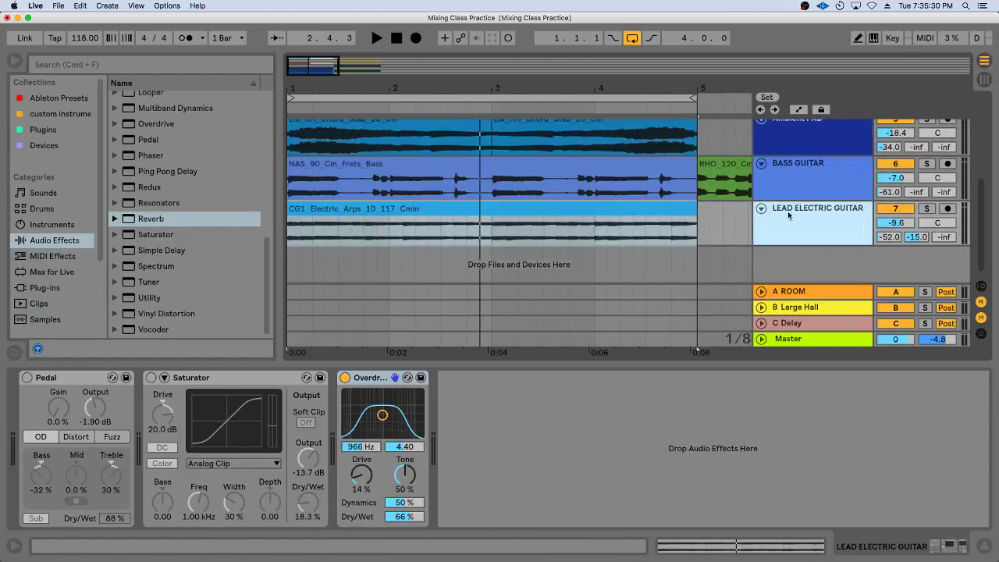
pyautogui.click(344, 377)
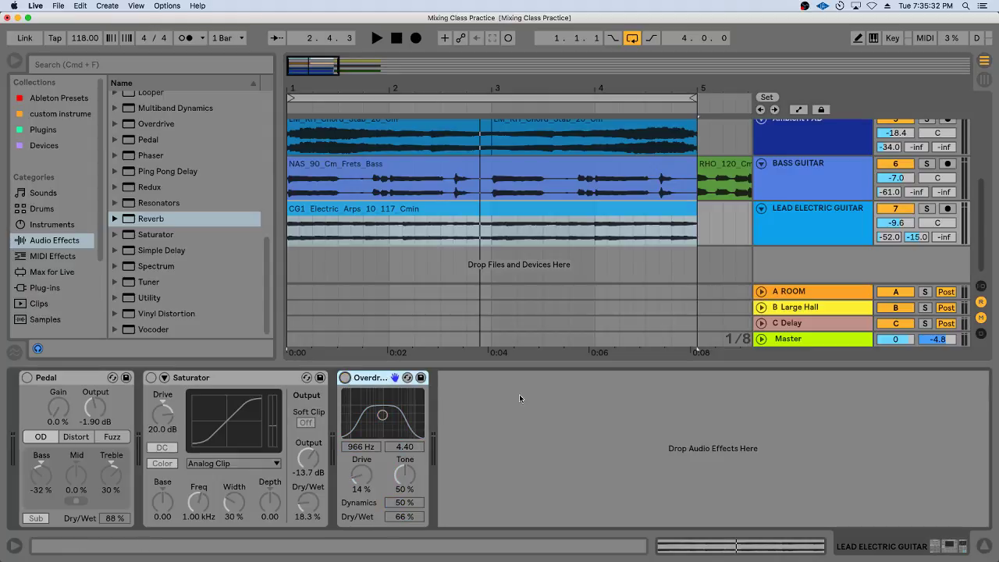
pyautogui.click(519, 398)
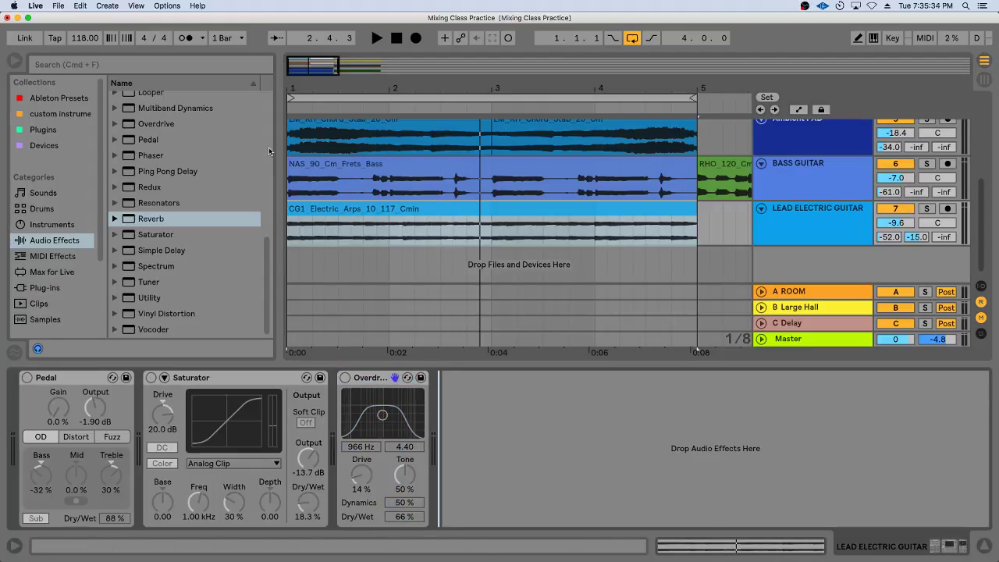
pyautogui.moveTo(278, 168); pyautogui.dragTo(264, 168)
# Step: Look over the arrangement and examine the device chains of the drum loop, drum rack kit, shakers and bass guitar tracks
pyautogui.scroll(5, 354, 219)
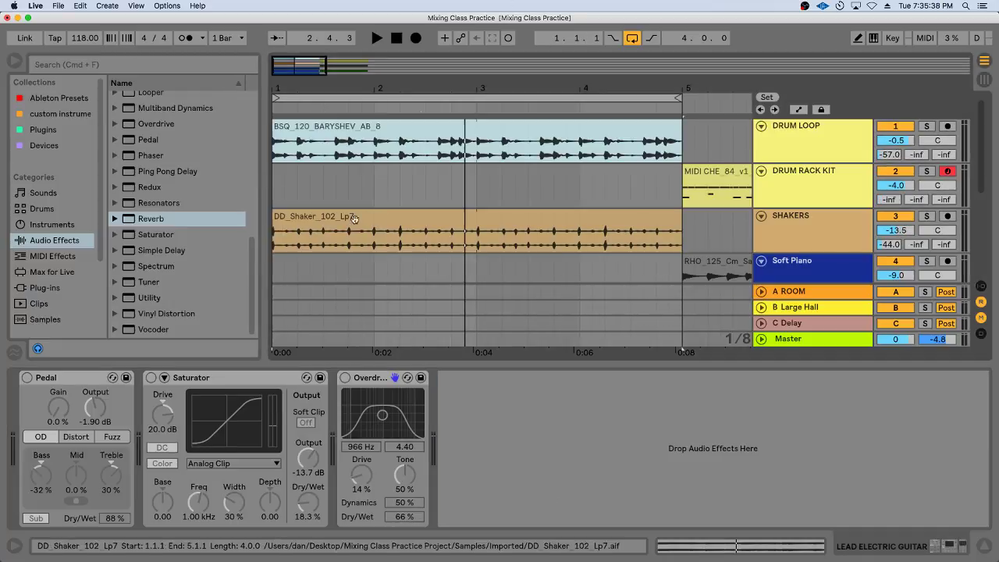
pyautogui.scroll(-3, 483, 265)
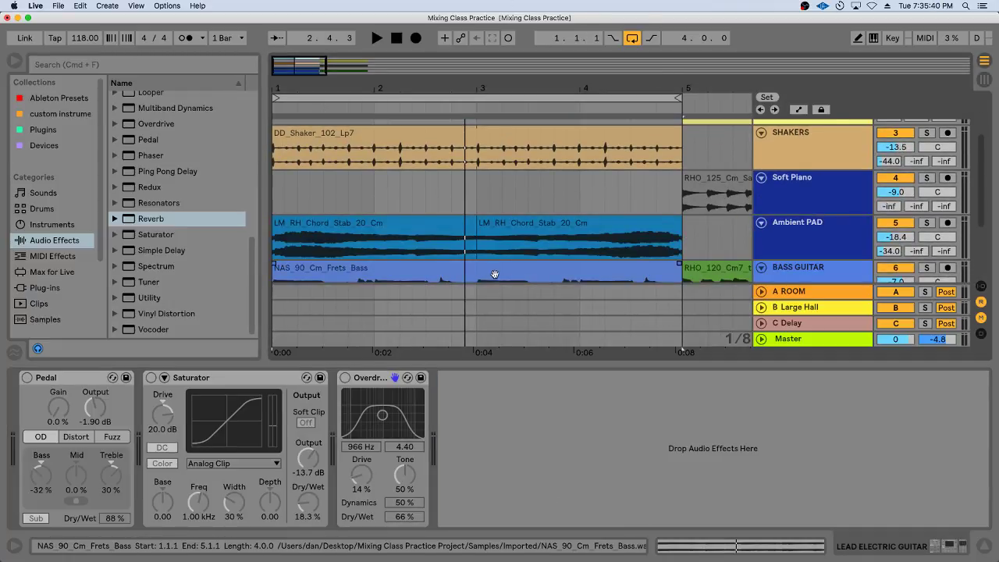
pyautogui.scroll(3, 483, 277)
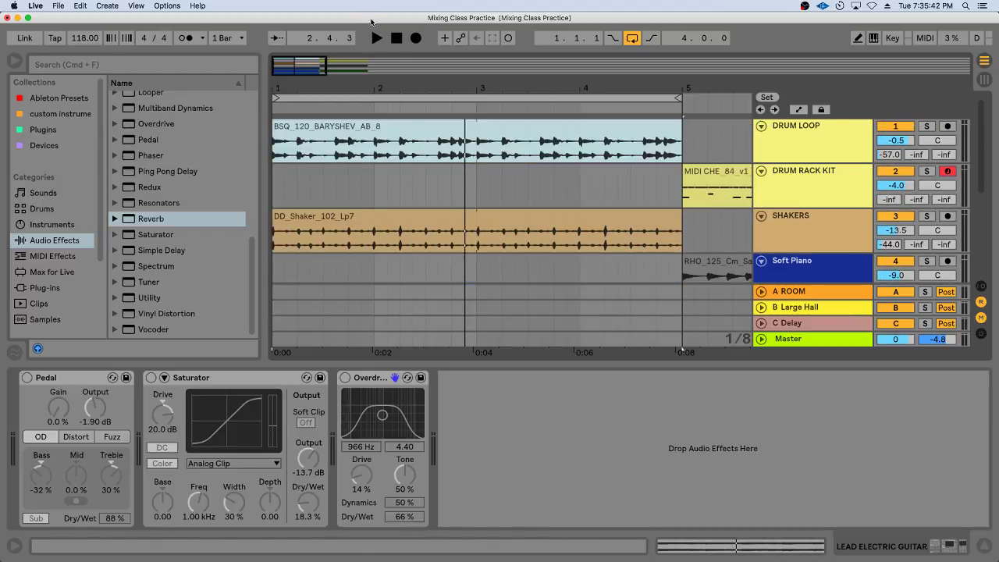
pyautogui.scroll(-3, 428, 190)
pyautogui.scroll(3, 530, 195)
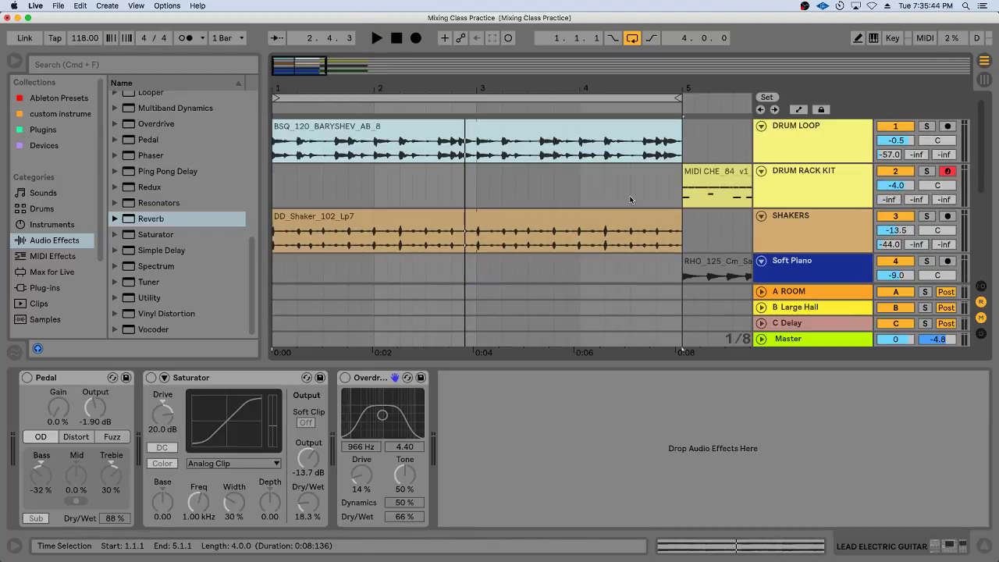
pyautogui.click(820, 149)
pyautogui.click(850, 189)
pyautogui.click(822, 228)
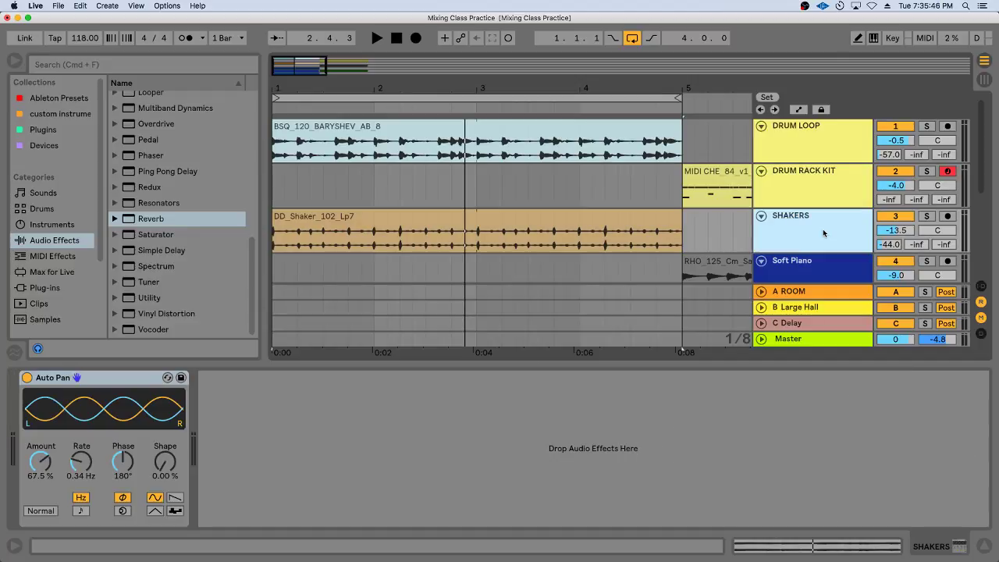
pyautogui.scroll(-3, 822, 228)
pyautogui.click(804, 191)
pyautogui.scroll(3, 801, 173)
pyautogui.scroll(-3, 801, 173)
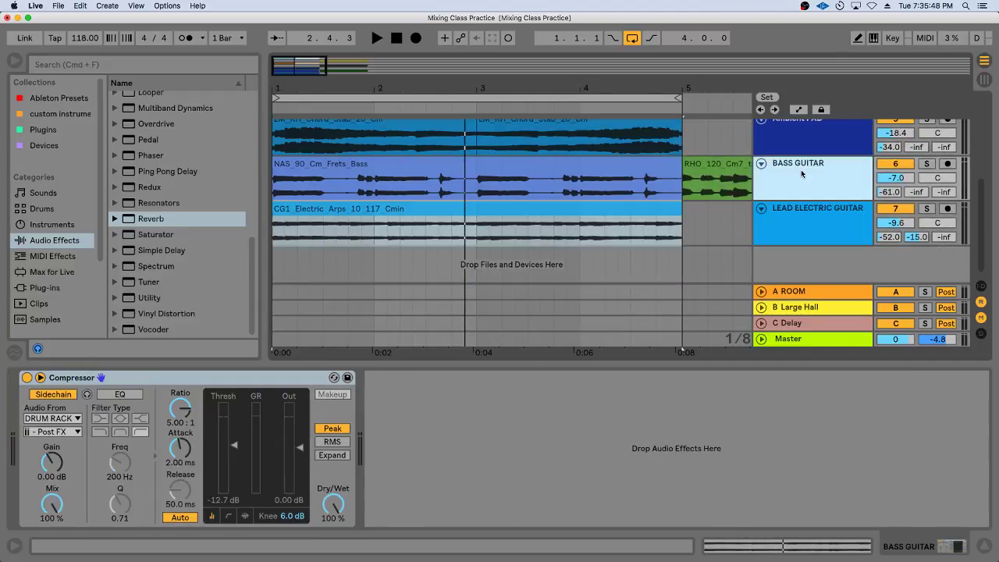
pyautogui.scroll(4, 801, 173)
pyautogui.click(808, 129)
pyautogui.click(823, 185)
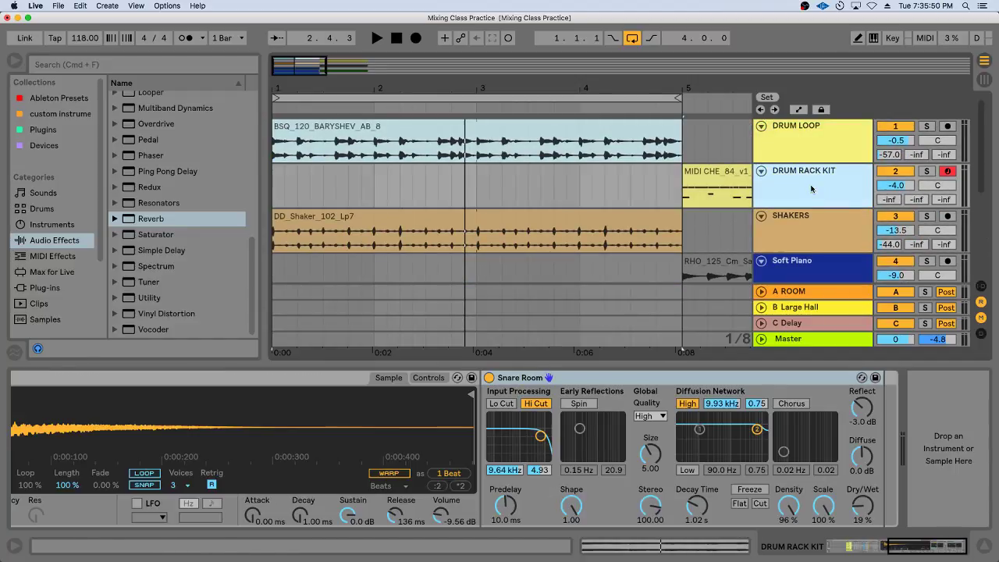
# Step: Go through the tracks from the drum loop down to the lead guitar, examining each one's devices, including the Ambient PAD's EQ
pyautogui.click(805, 149)
pyautogui.click(806, 190)
pyautogui.click(807, 230)
pyautogui.scroll(-1, 807, 231)
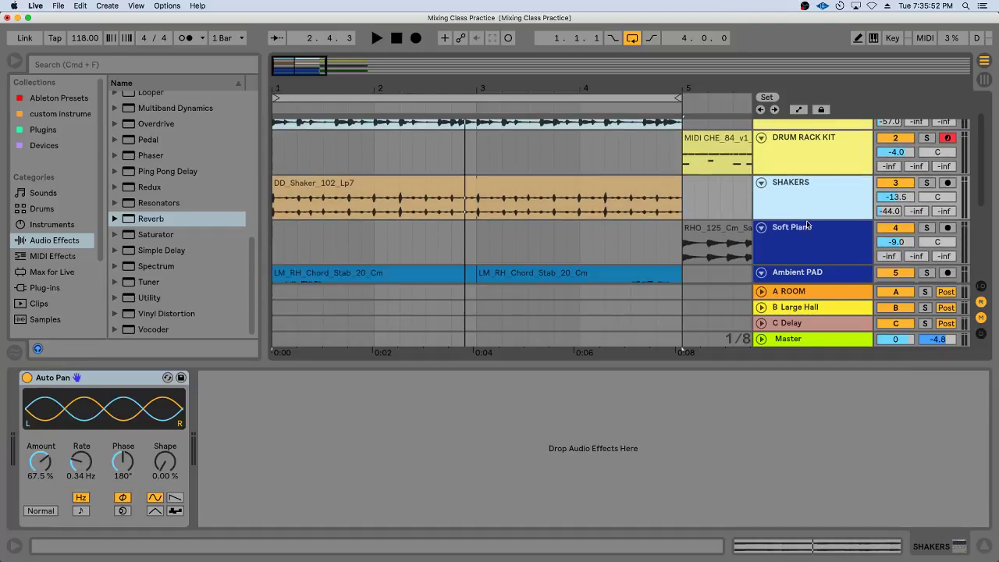
pyautogui.click(808, 230)
pyautogui.scroll(-4, 808, 210)
pyautogui.click(808, 206)
pyautogui.scroll(1, 805, 156)
pyautogui.click(806, 156)
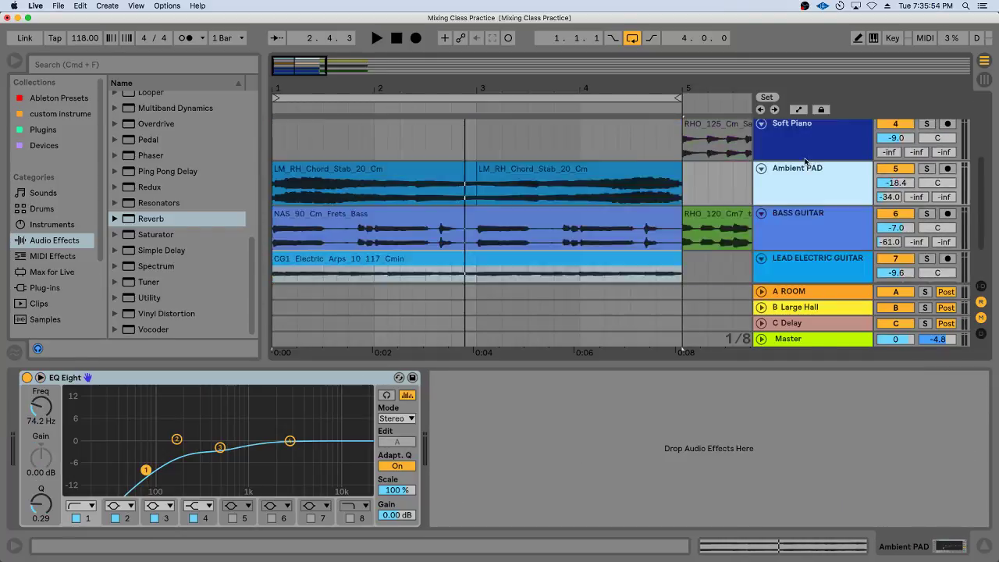
# Step: Set the lead electric guitar's send to A ROOM to -51.0 dB and show the reverbs on the A ROOM and B Large Hall returns
pyautogui.scroll(4, 818, 141)
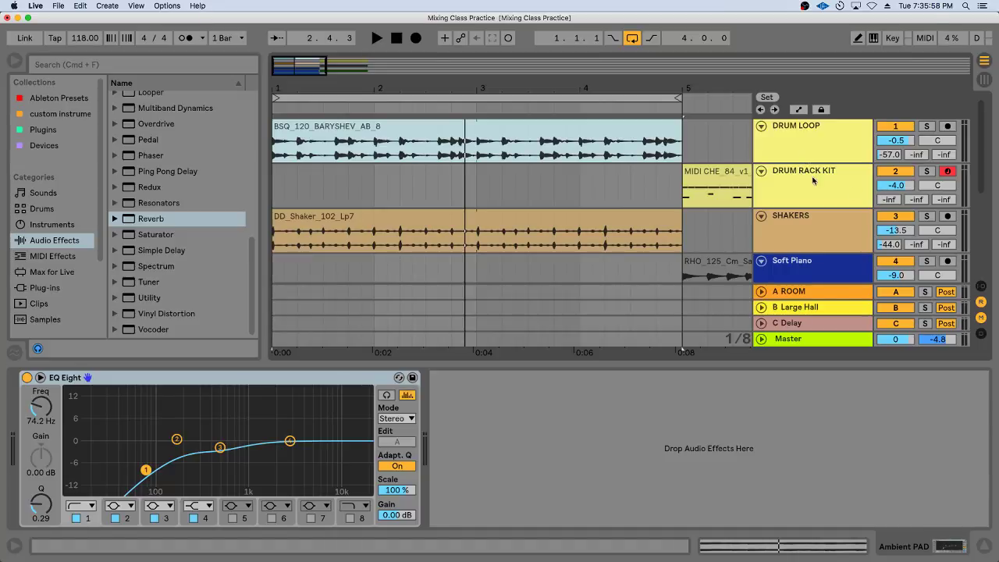
pyautogui.scroll(-5, 814, 195)
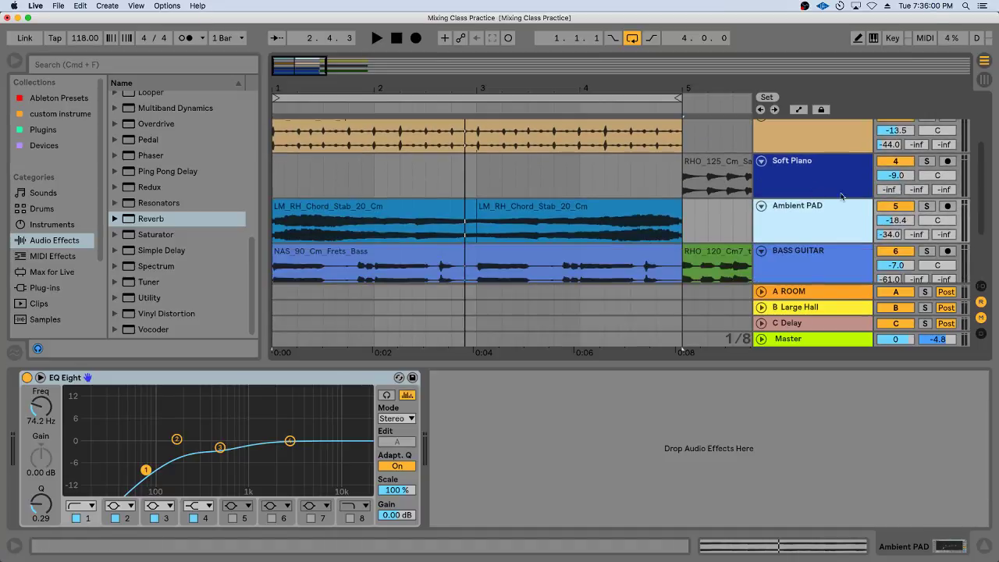
pyautogui.moveTo(888, 237); pyautogui.dragTo(888, 234)
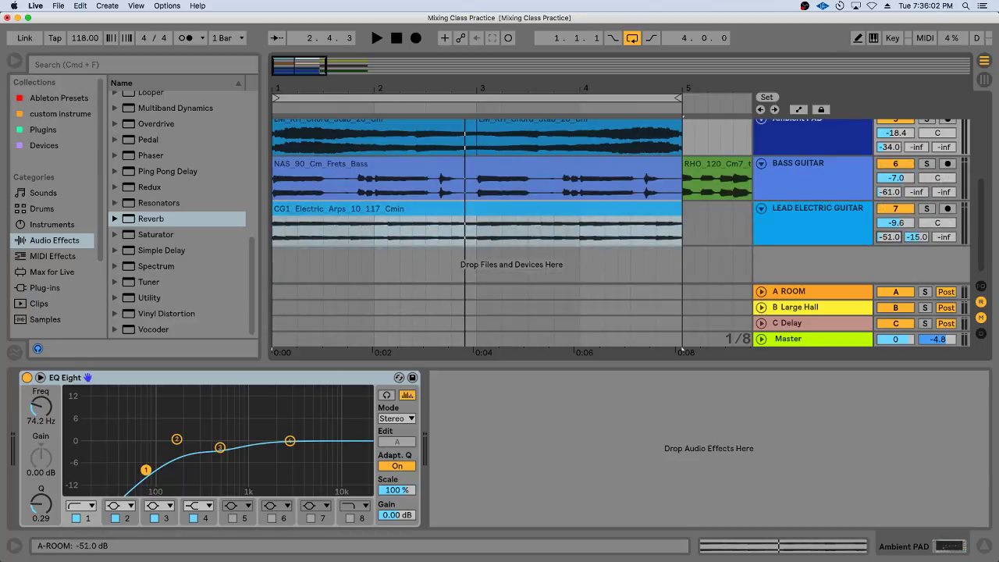
pyautogui.click(811, 308)
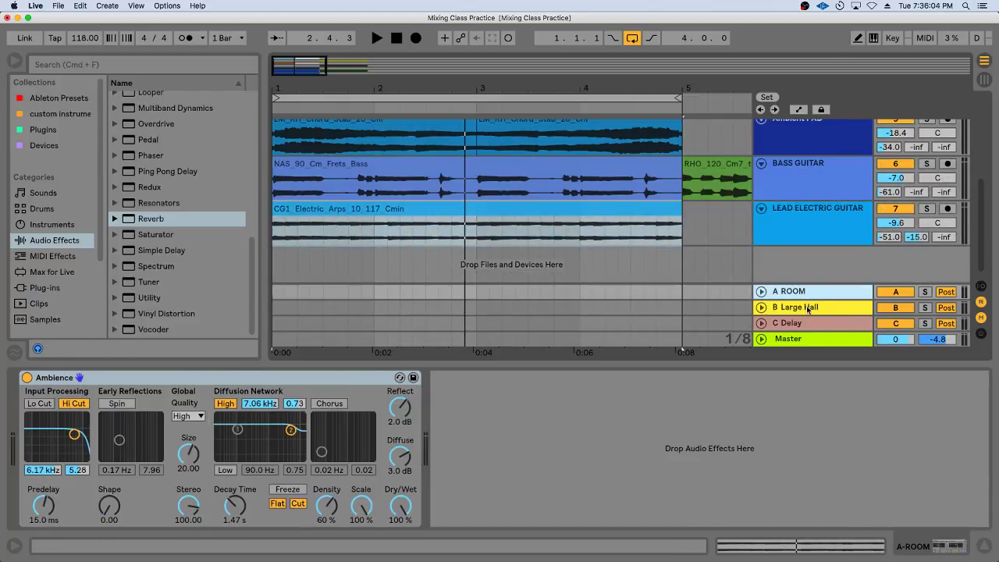
pyautogui.scroll(5, 835, 181)
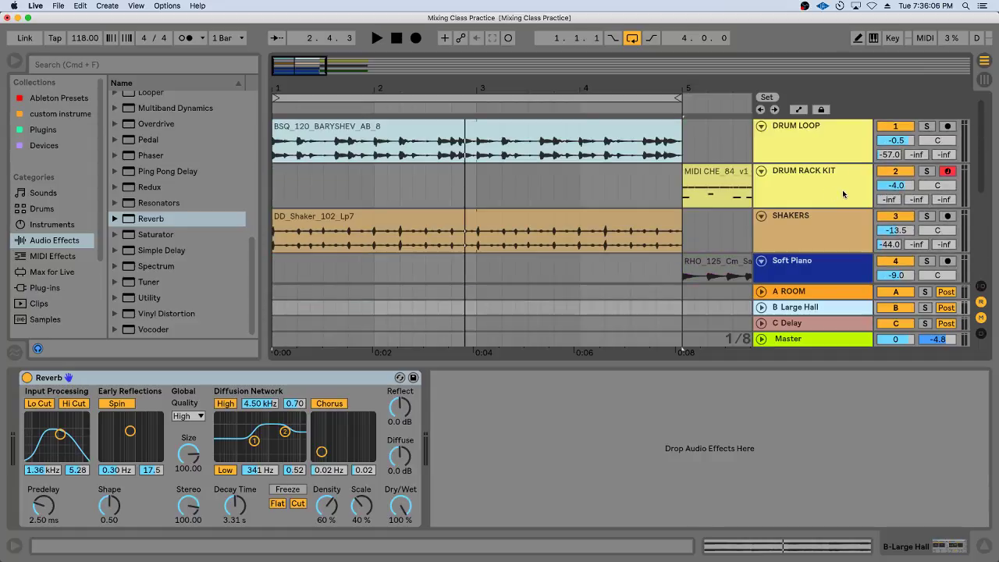
# Step: Show the drum loop's device chain and compare its Compressor with its Glue Compressor
pyautogui.scroll(-5, 839, 149)
pyautogui.scroll(5, 839, 149)
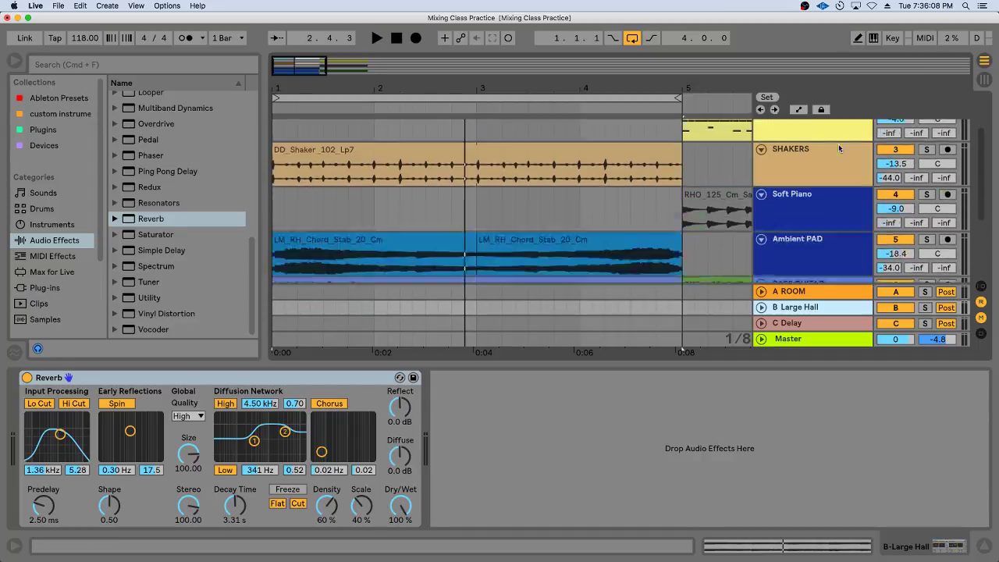
pyautogui.click(820, 153)
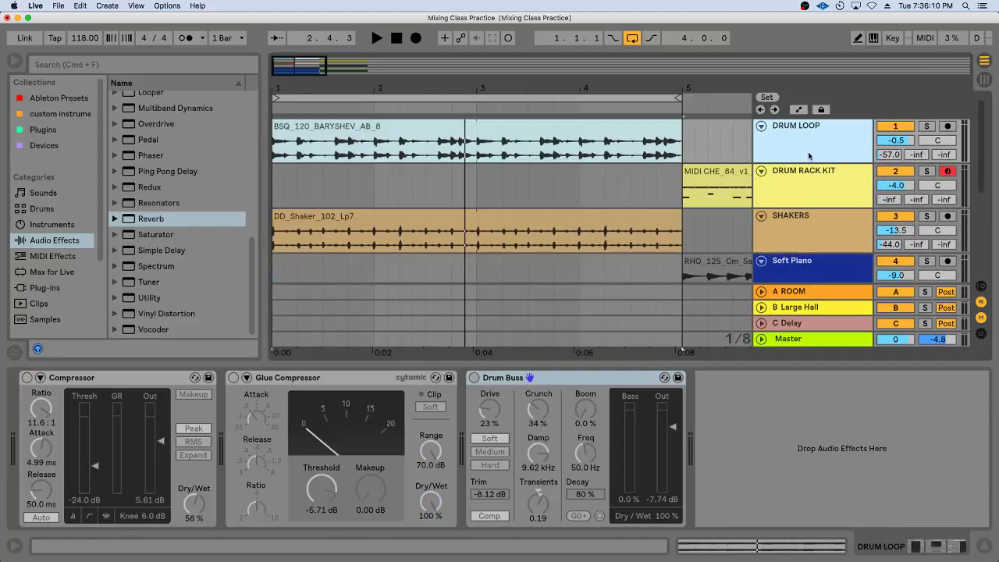
pyautogui.click(792, 174)
pyautogui.click(799, 130)
pyautogui.click(311, 380)
pyautogui.press('Left')
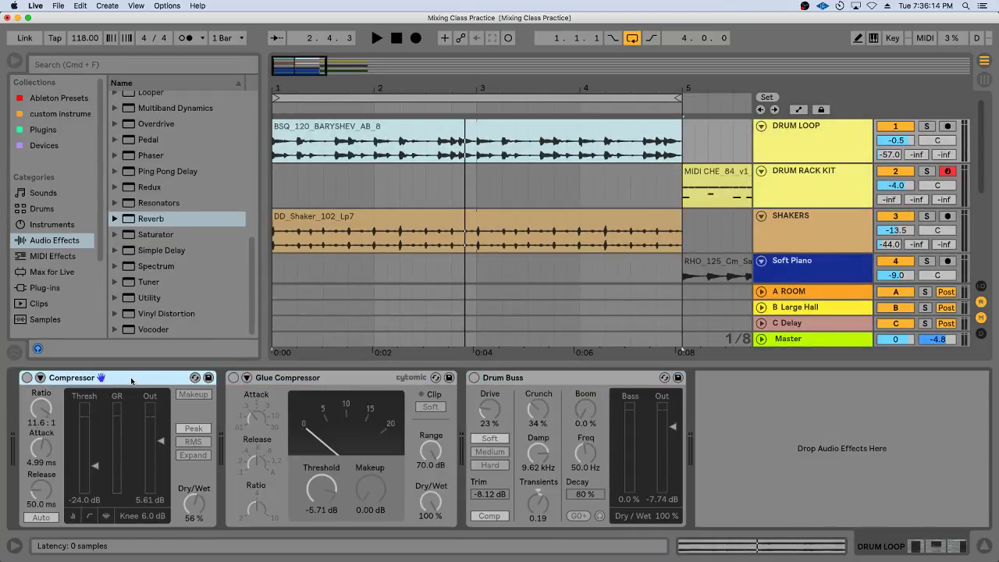
pyautogui.press('Right')
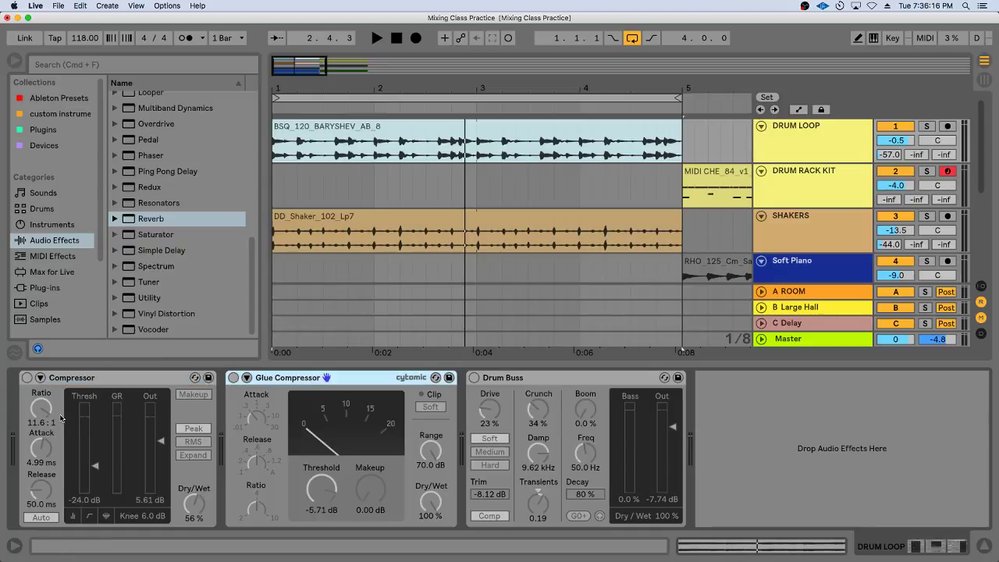
pyautogui.click(78, 379)
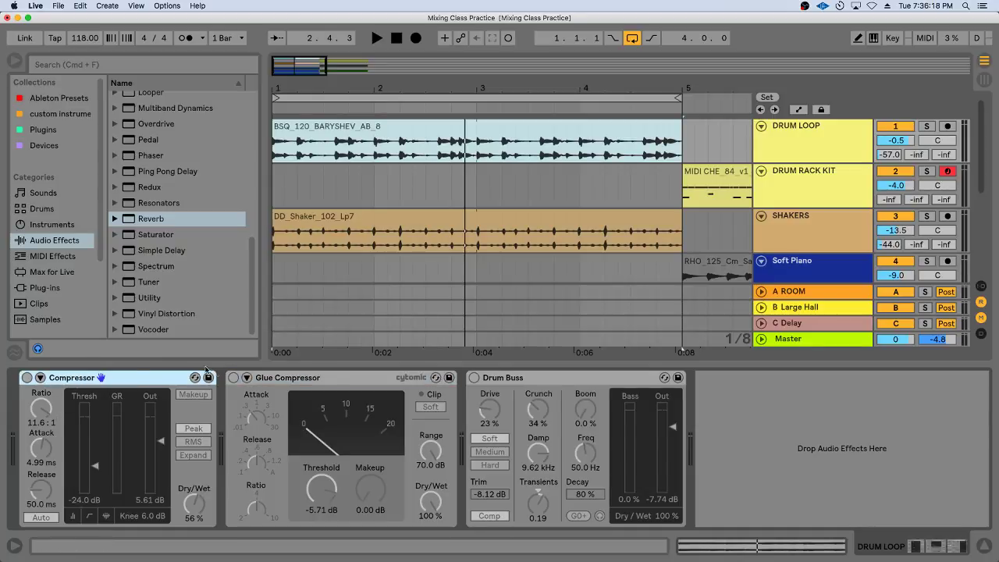
pyautogui.click(309, 380)
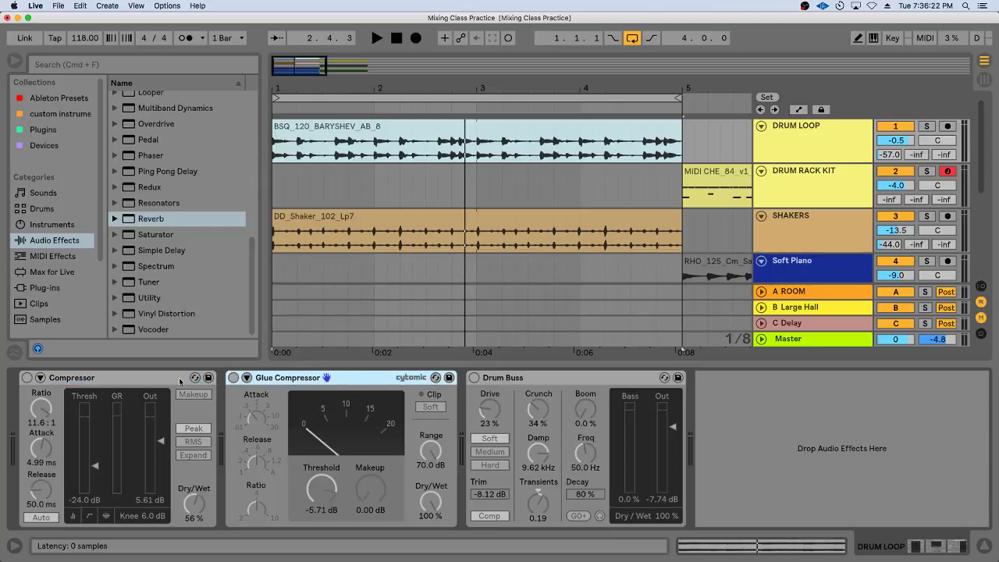
pyautogui.click(180, 380)
pyautogui.click(262, 381)
# Step: Examine the drum rack kit's device chain, including its Snare Room reverb
pyautogui.scroll(-8, 851, 215)
pyautogui.scroll(8, 846, 221)
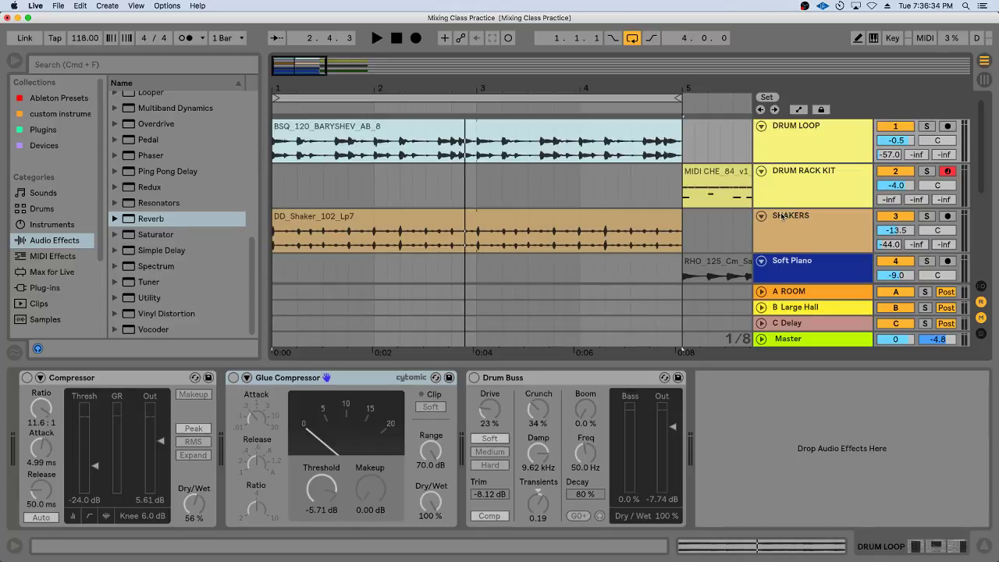
pyautogui.click(794, 200)
pyautogui.scroll(-4, 546, 234)
pyautogui.click(546, 258)
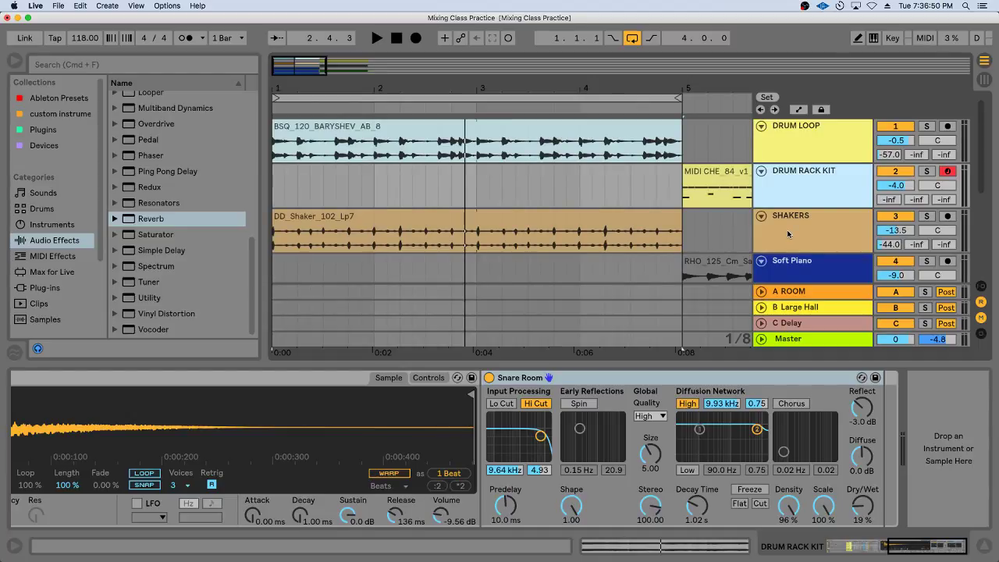
pyautogui.scroll(-5, 787, 233)
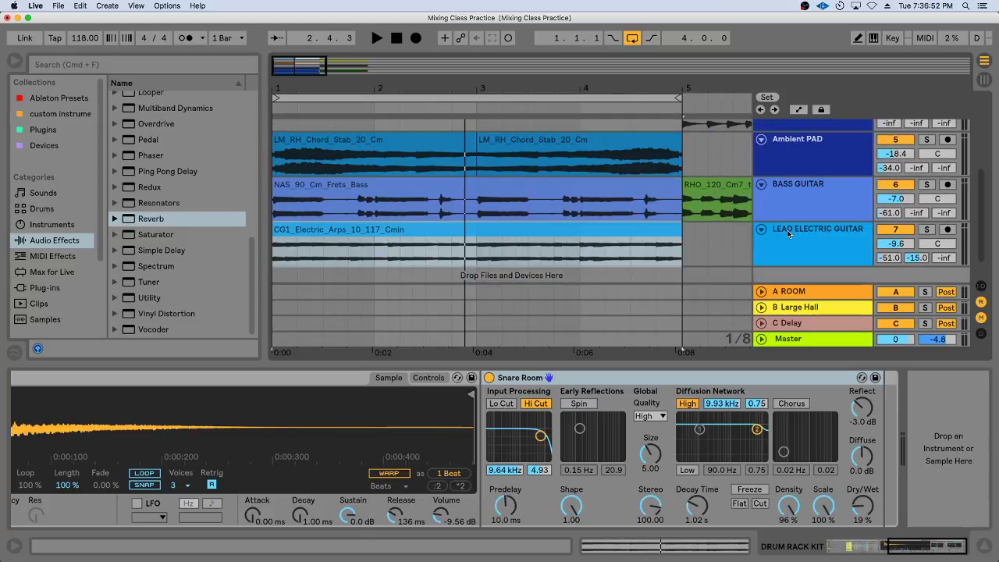
pyautogui.scroll(5, 788, 233)
# Step: Step through the drum loop, drum rack kit and shakers to review their devices, including the shakers' Auto Pan
pyautogui.click(822, 145)
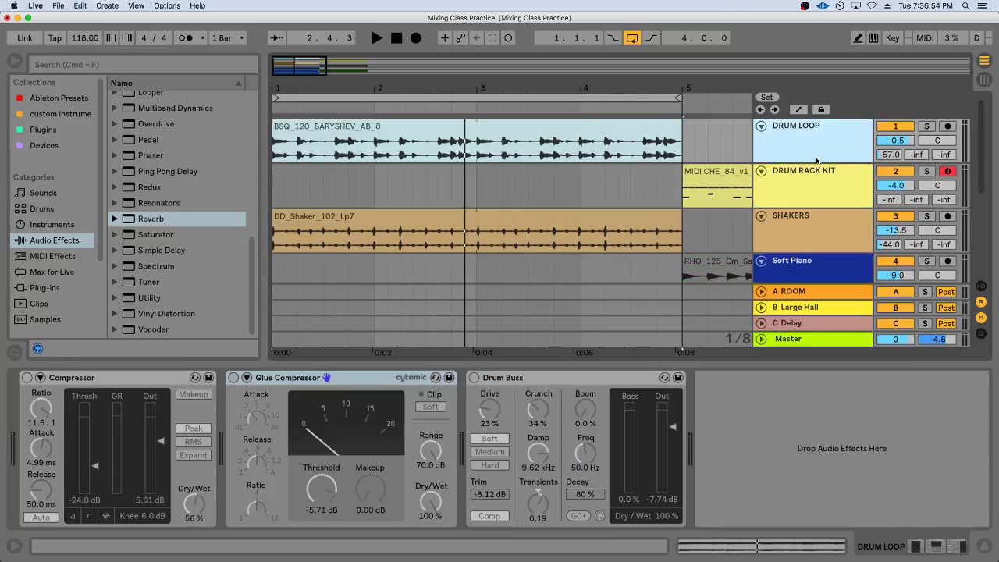
pyautogui.click(818, 177)
pyautogui.click(833, 225)
pyautogui.scroll(-5, 836, 226)
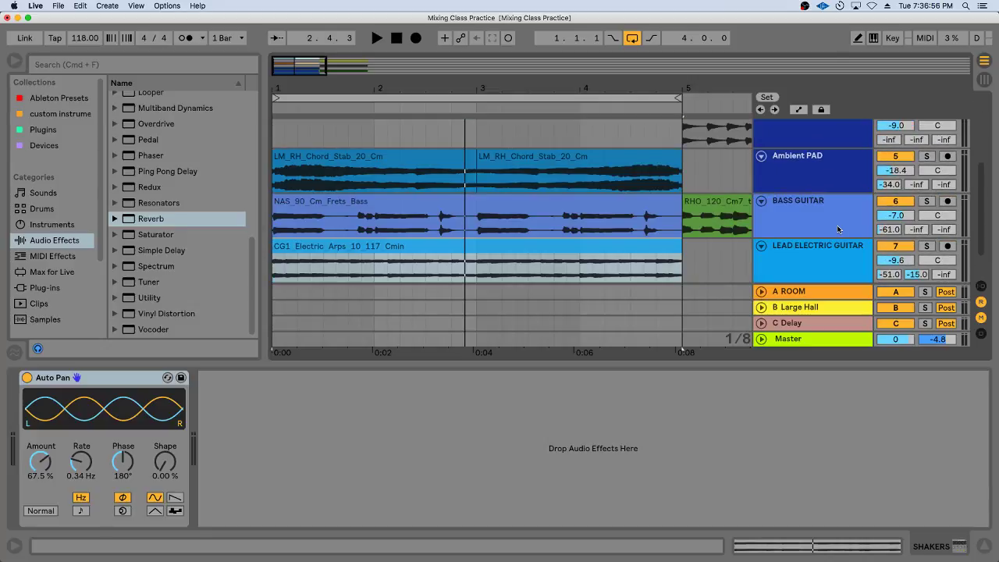